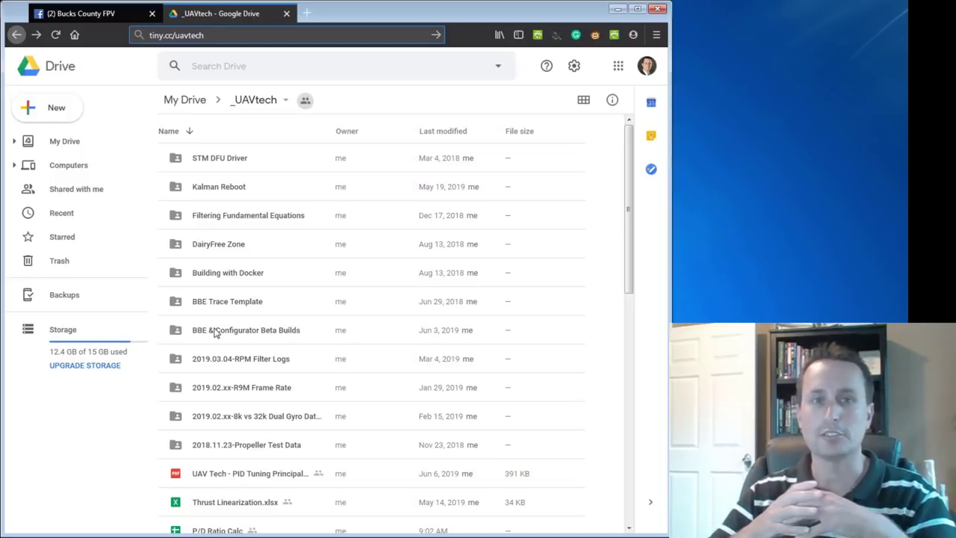
- Preview Trace Setups.pdf from the BBE Trace Template folder down to Hidden BBE Commands, then switch to Blackbox Explorer
double_click(217, 301)
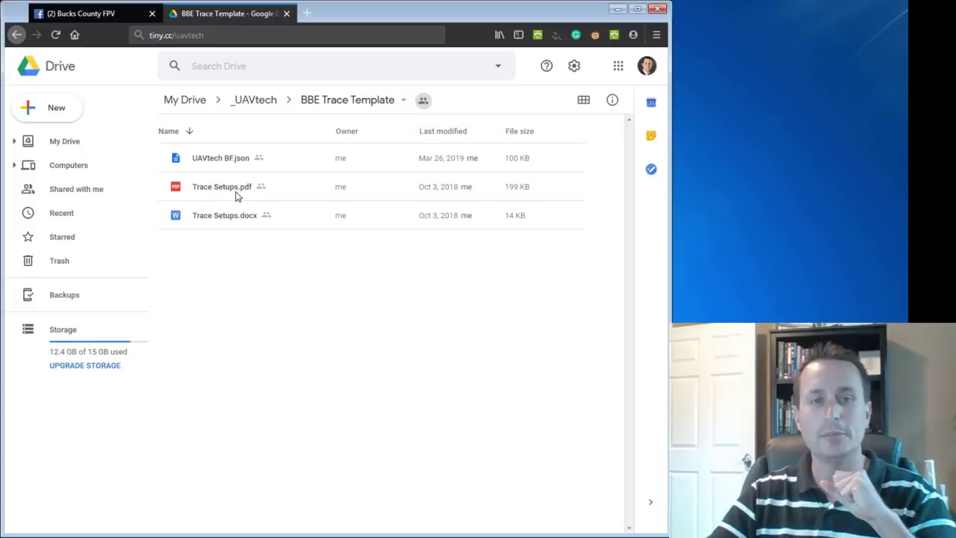
double_click(238, 191)
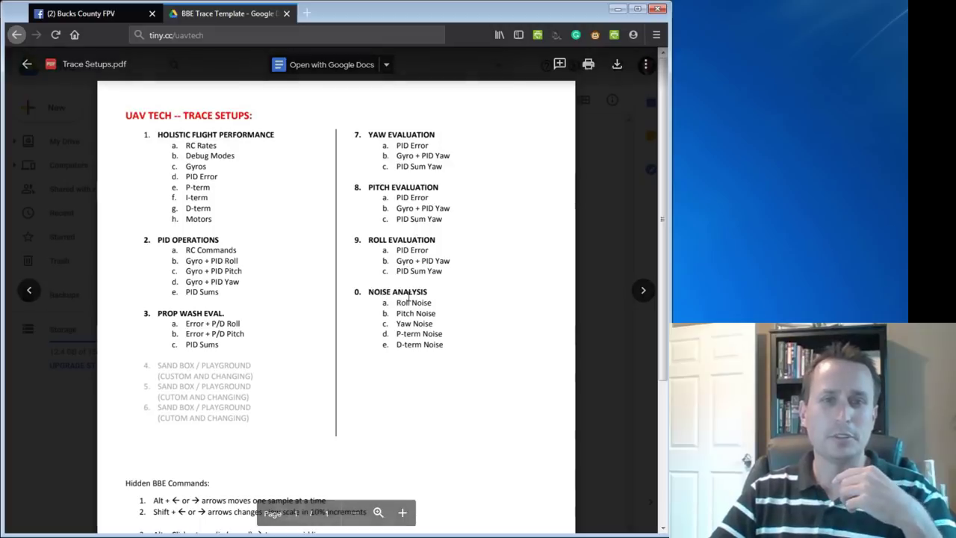
scroll(364, 295, down, 3)
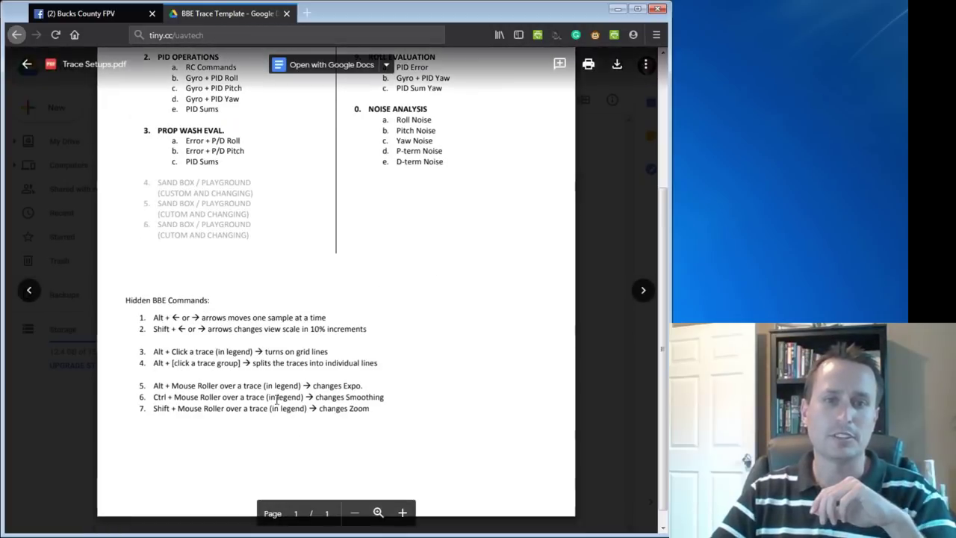
key(alt+Tab)
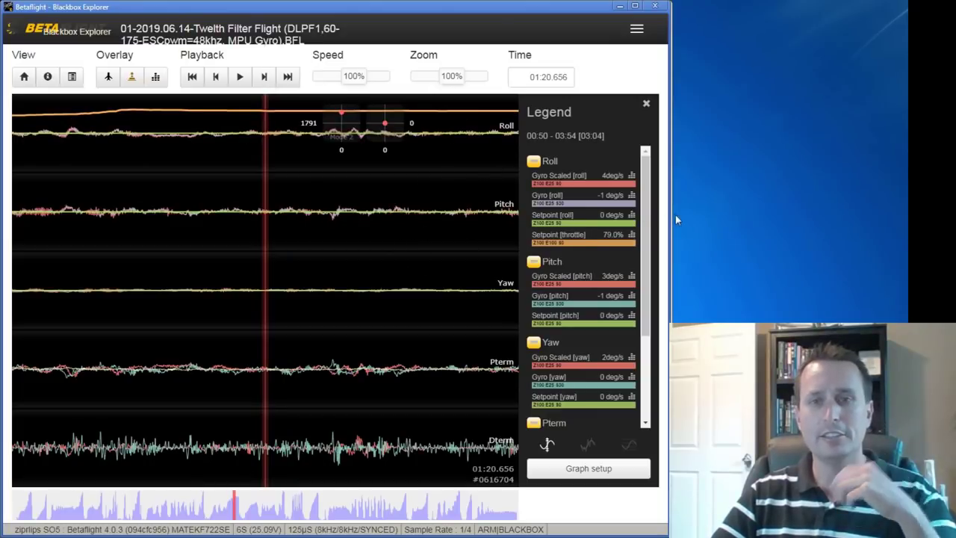
- Widen the Blackbox Explorer window, then cancel the Open log file dialog to keep the current log
drag(862, 235, 861, 235)
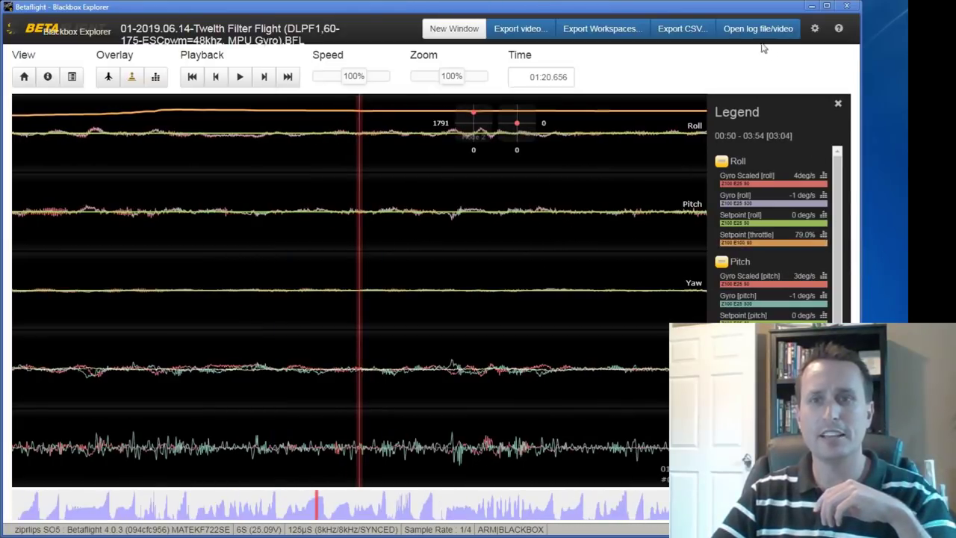
click(735, 28)
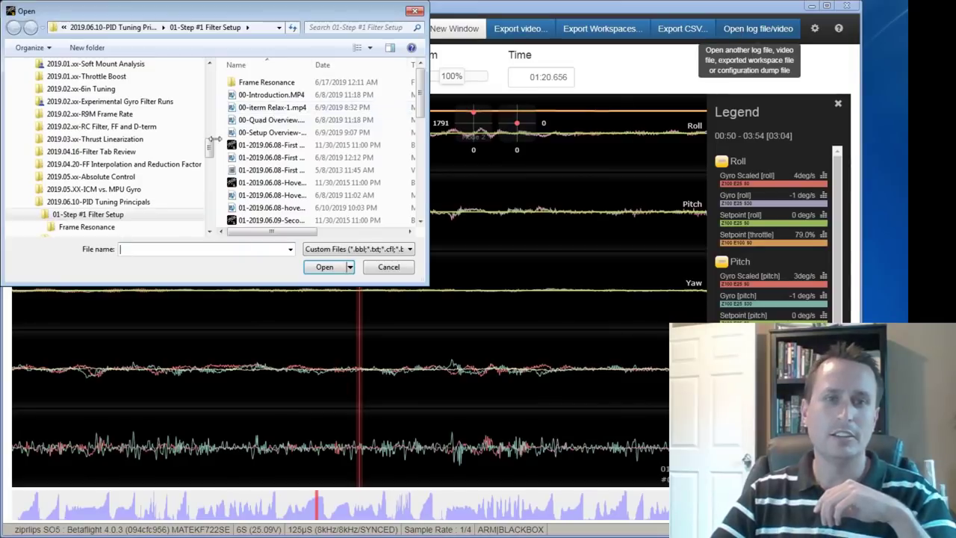
scroll(205, 112, up, 5)
scroll(201, 97, up, 3)
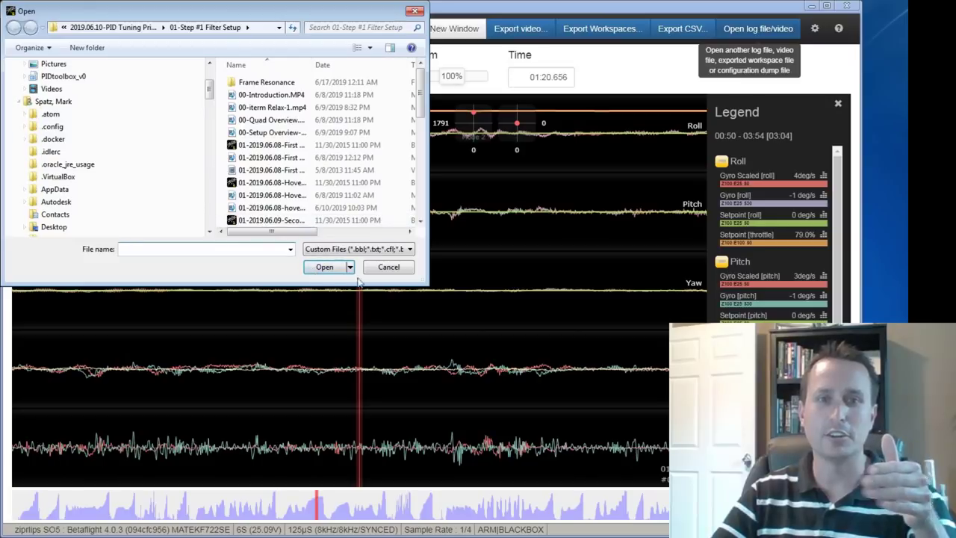
click(392, 269)
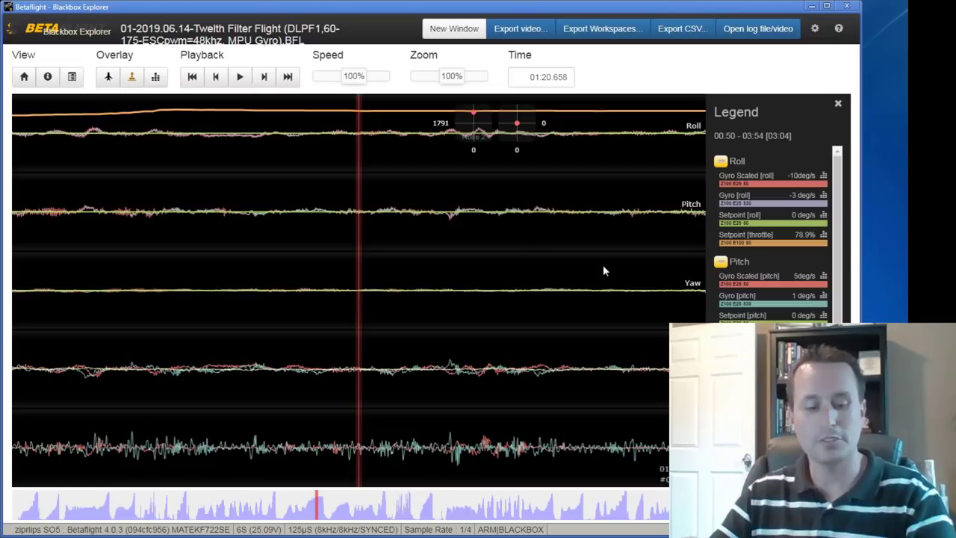
key(2)
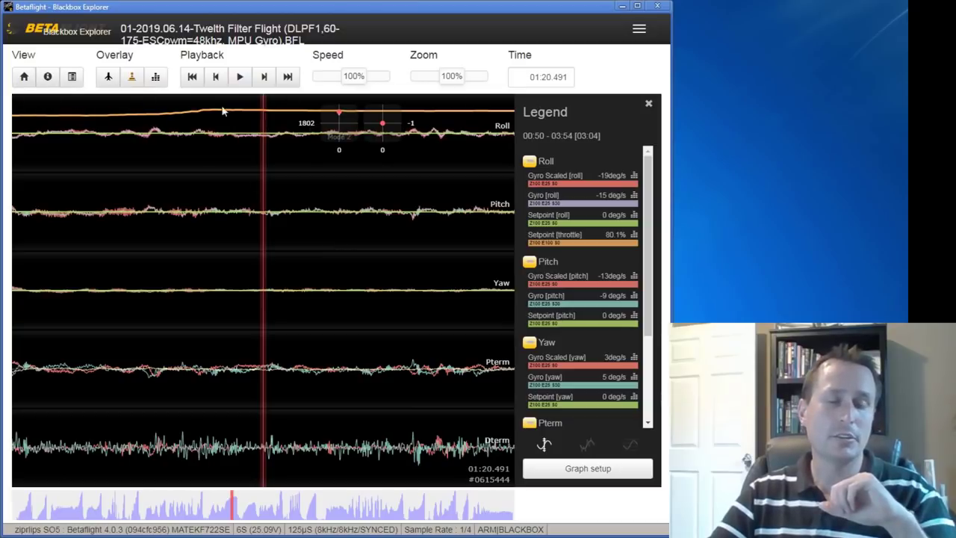
click(47, 80)
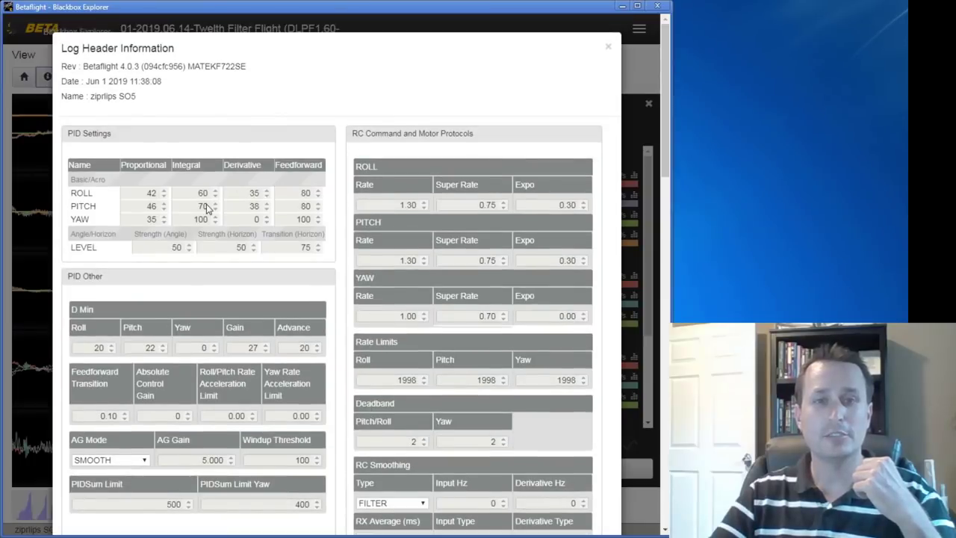
- Scroll through the Log Header Information, reviewing the flight's PID, rate, filter and throttle settings
scroll(207, 209, down, 3)
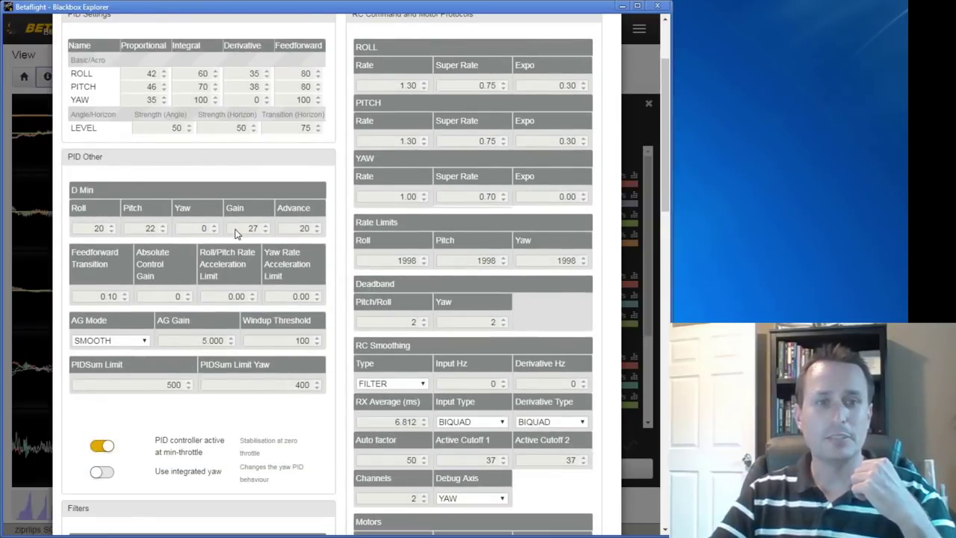
scroll(236, 234, down, 5)
scroll(202, 401, down, 5)
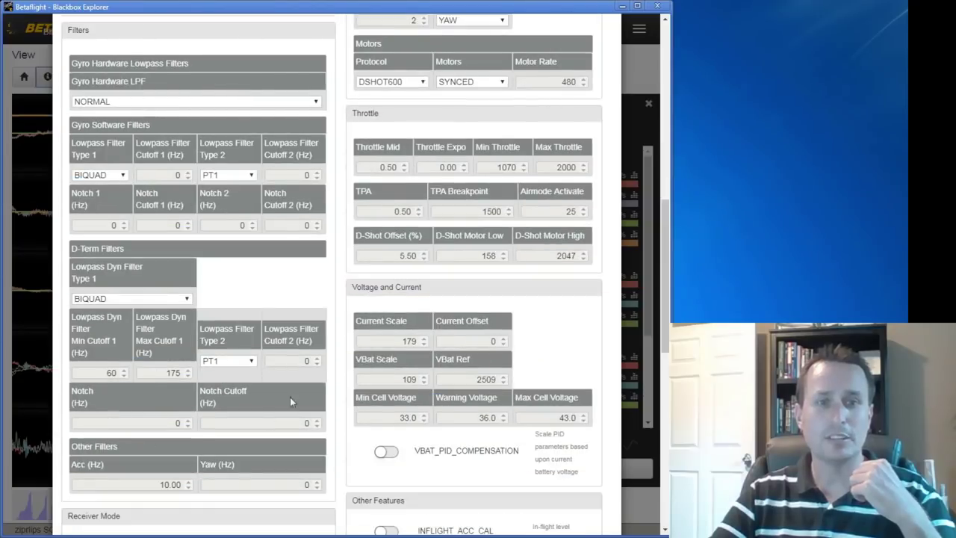
scroll(329, 345, down, 5)
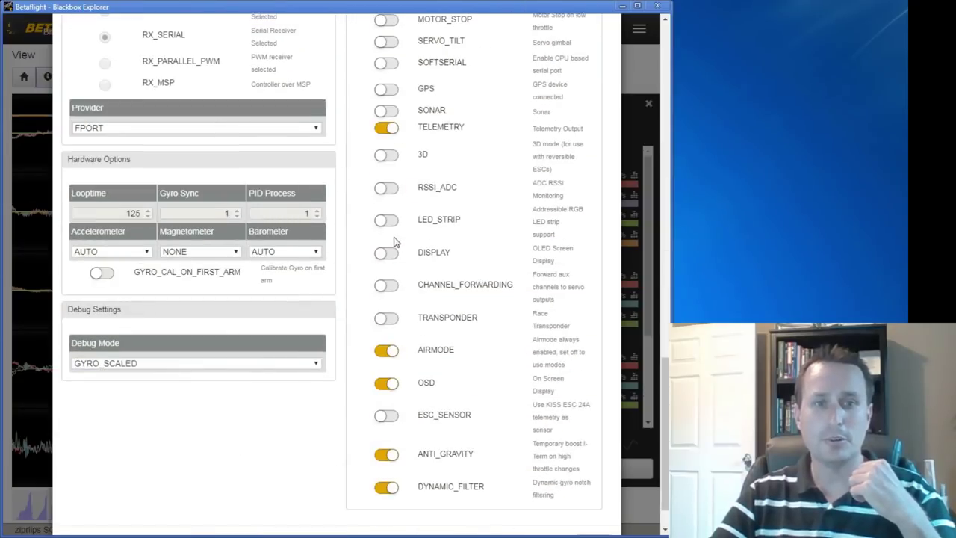
scroll(396, 241, up, 10)
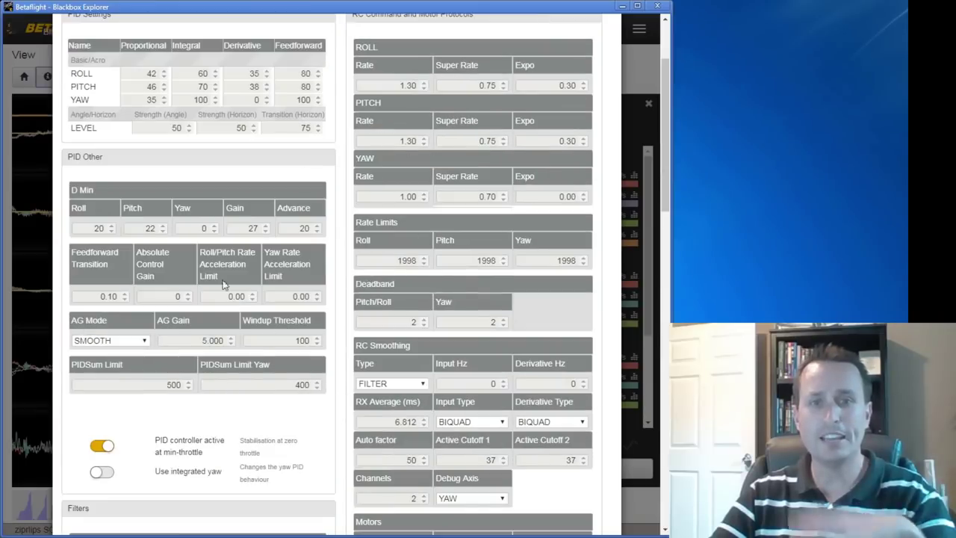
scroll(447, 292, down, 5)
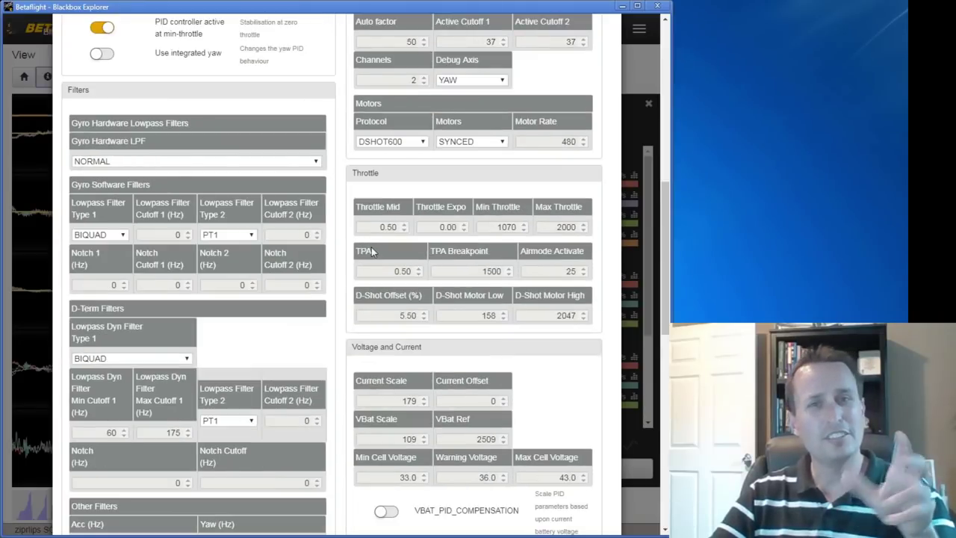
scroll(373, 248, up, 3)
scroll(375, 245, up, 4)
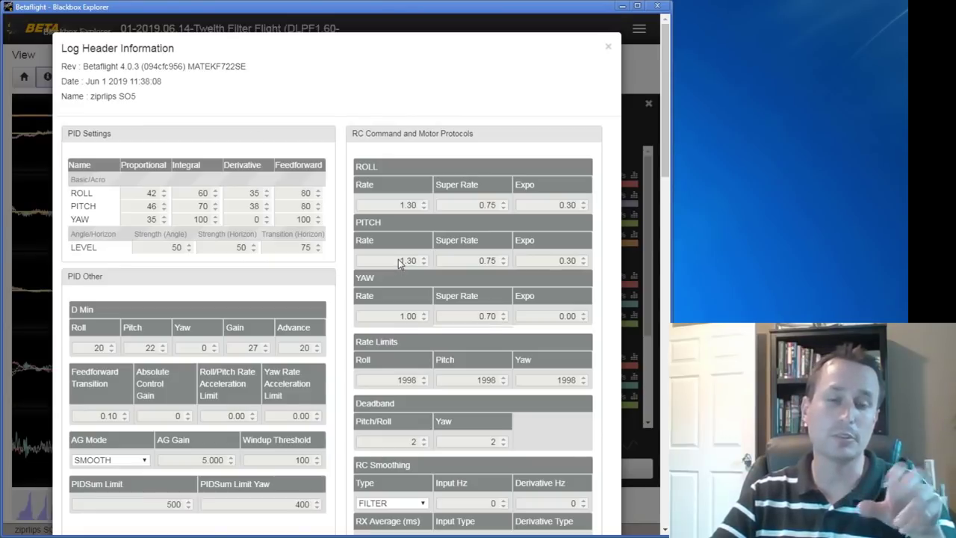
scroll(400, 263, down, 5)
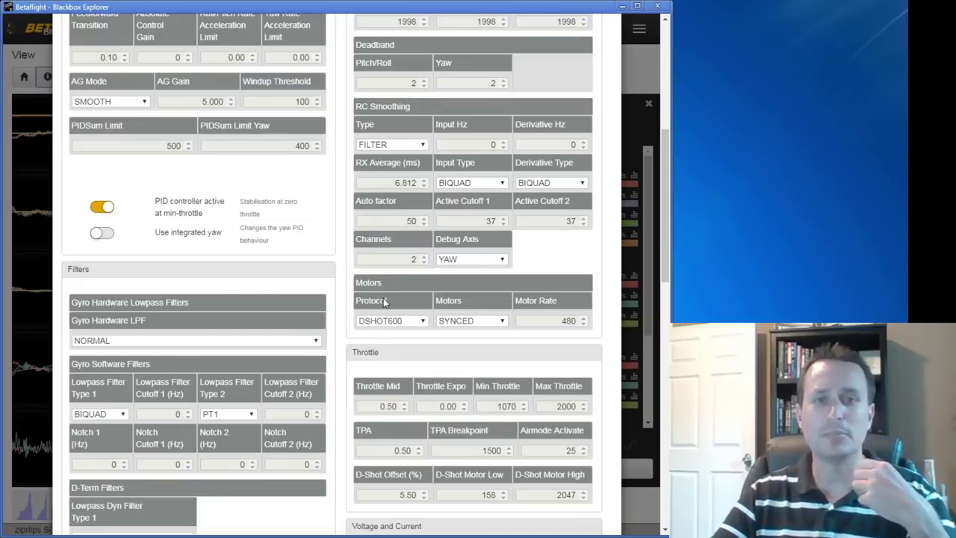
scroll(385, 301, up, 5)
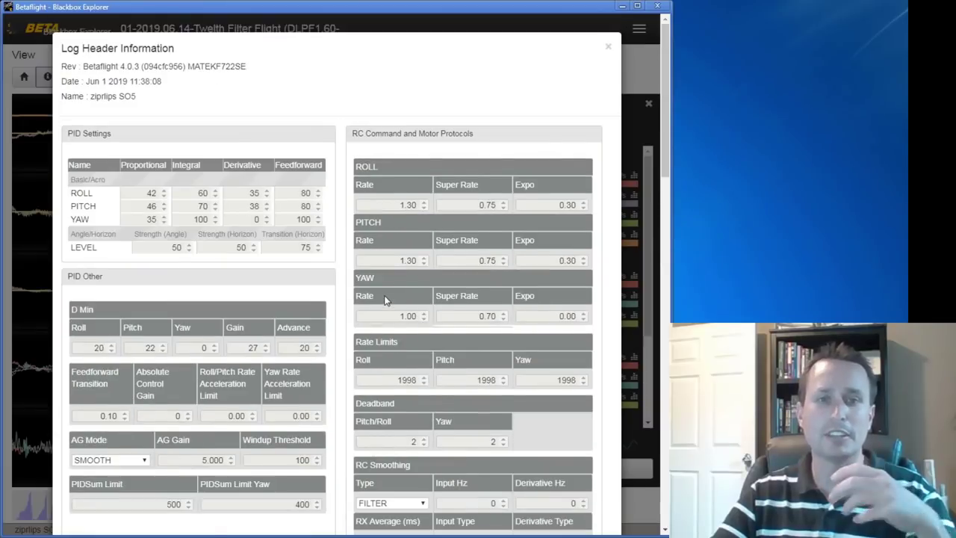
scroll(385, 300, down, 1)
scroll(398, 340, down, 6)
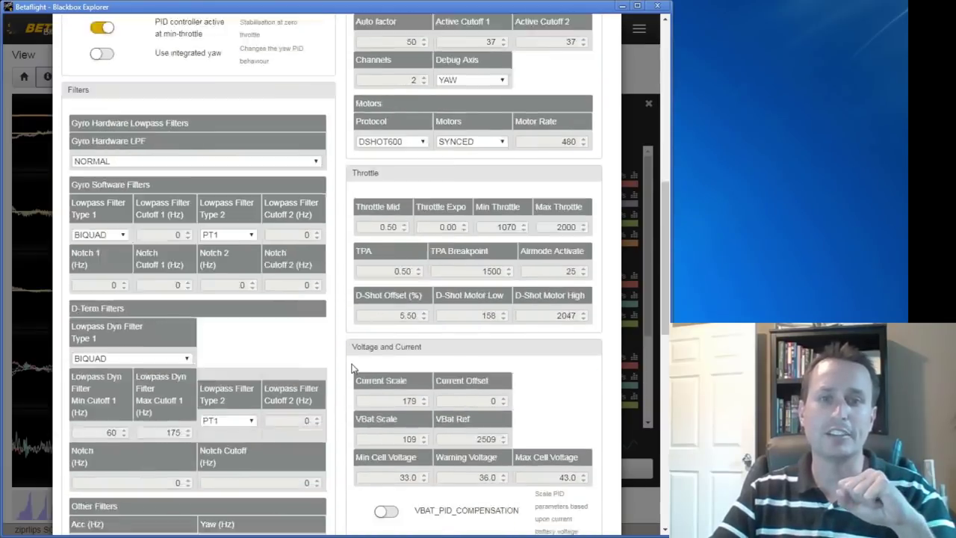
scroll(353, 368, down, 10)
- Close the log header, browse the raw and decoded field values table, then return to the graphs
click(72, 79)
click(73, 79)
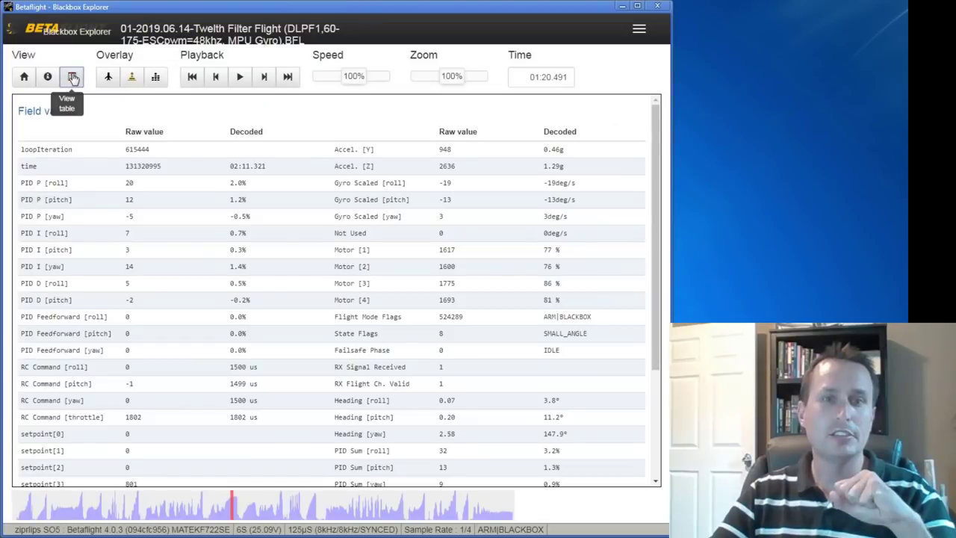
scroll(273, 216, down, 2)
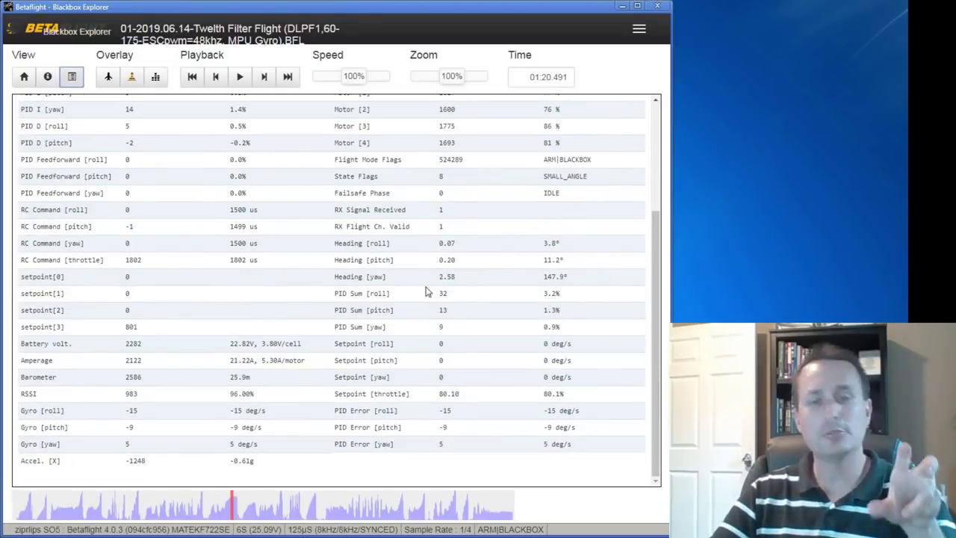
scroll(428, 291, up, 2)
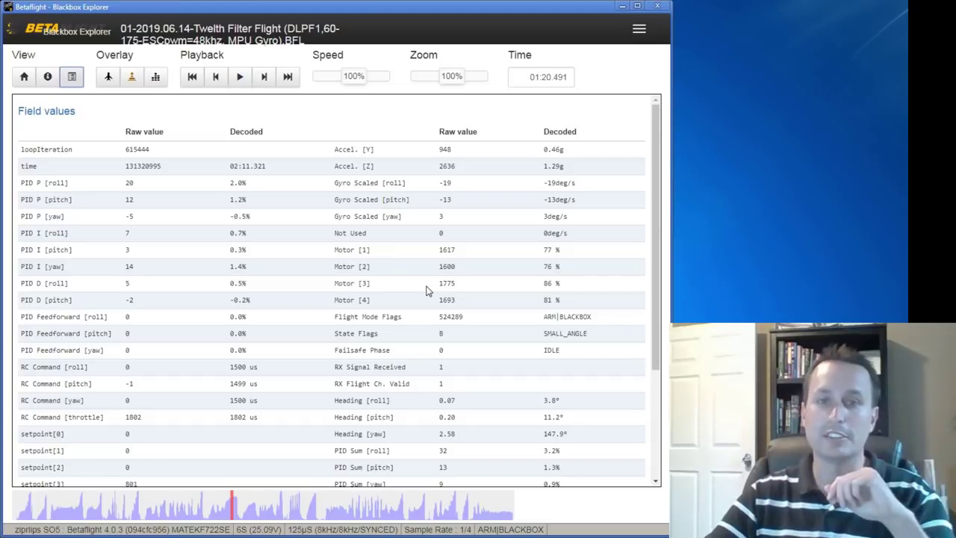
click(71, 76)
click(108, 77)
- Turn on the quadcopter motor overlay on the graph
click(109, 77)
click(109, 77)
click(109, 77)
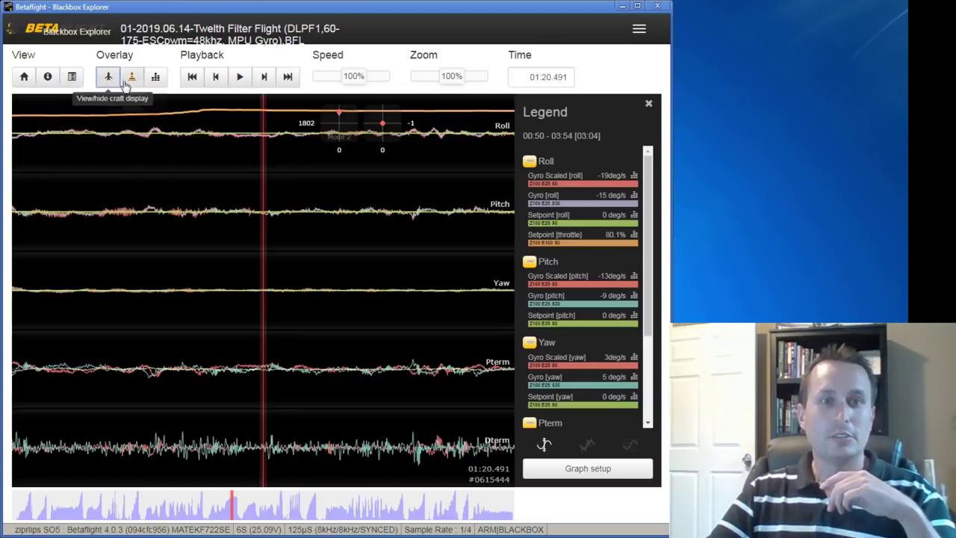
click(109, 77)
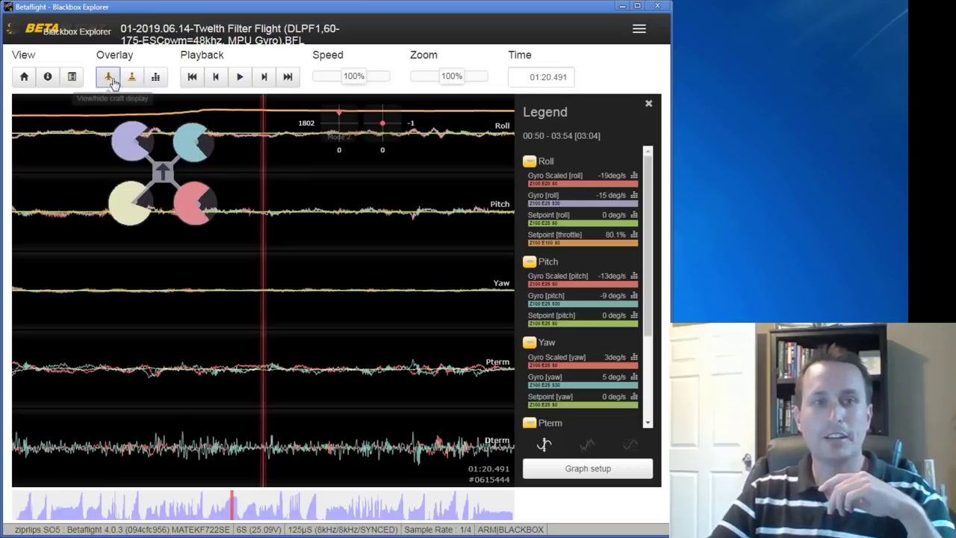
scroll(228, 303, down, 3)
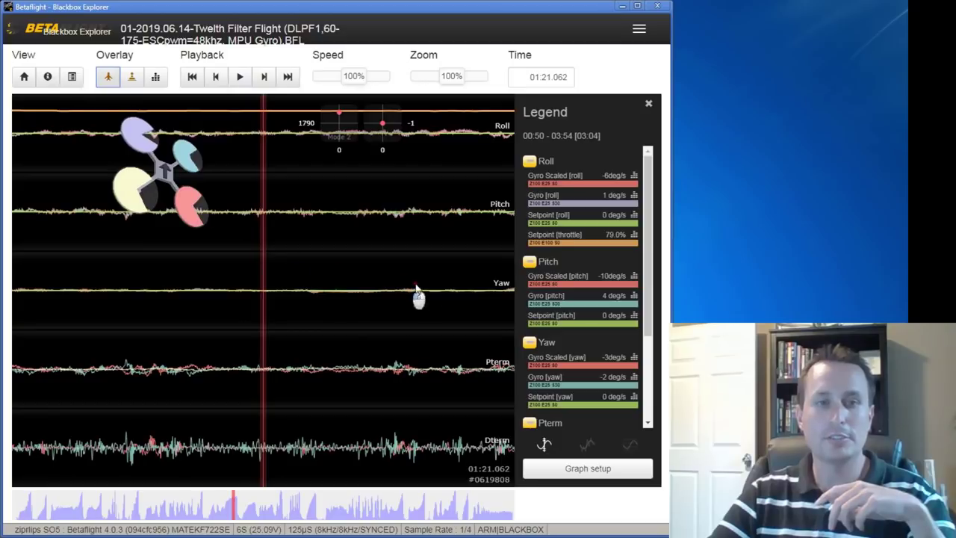
scroll(302, 291, up, 6)
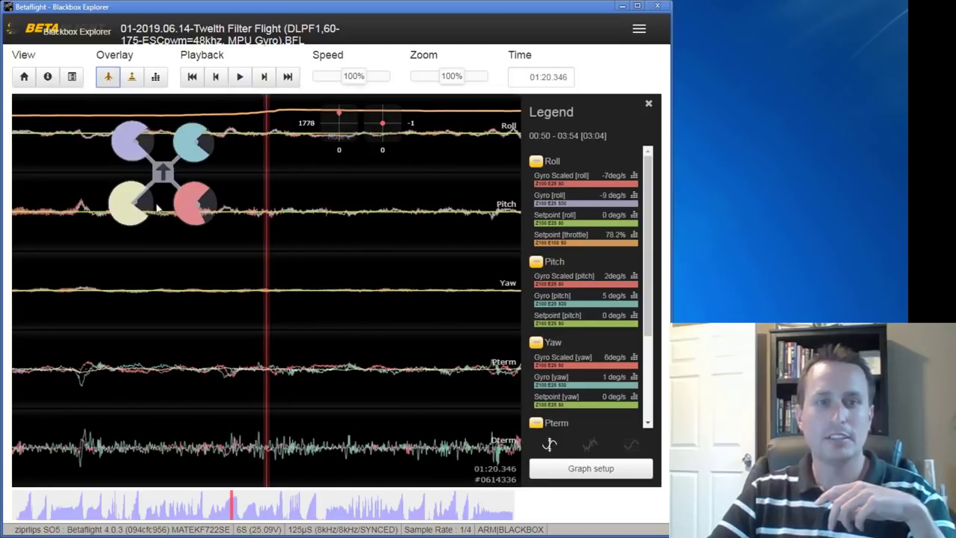
- Keep the stick display shown, set zoom to 510% and show only the Pitch graph
click(130, 77)
click(130, 77)
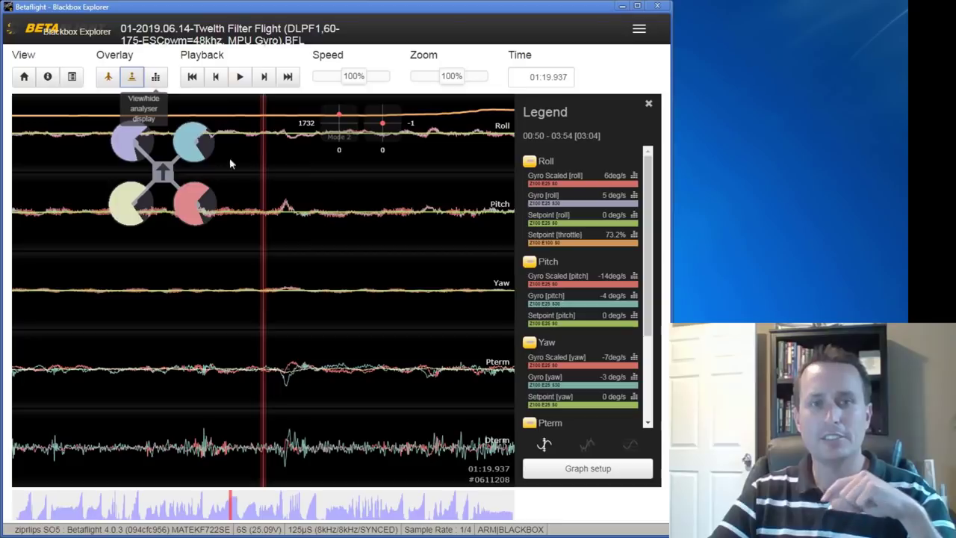
click(458, 82)
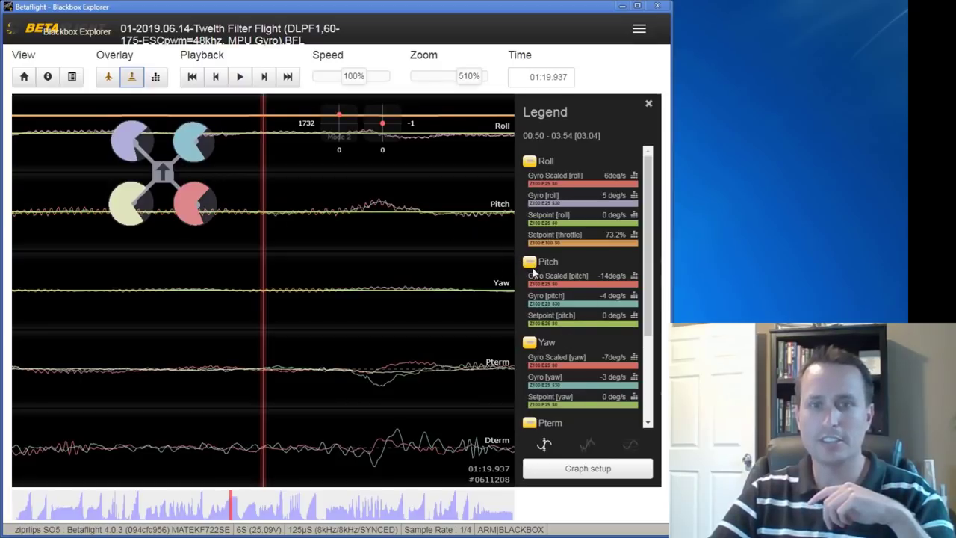
click(529, 264)
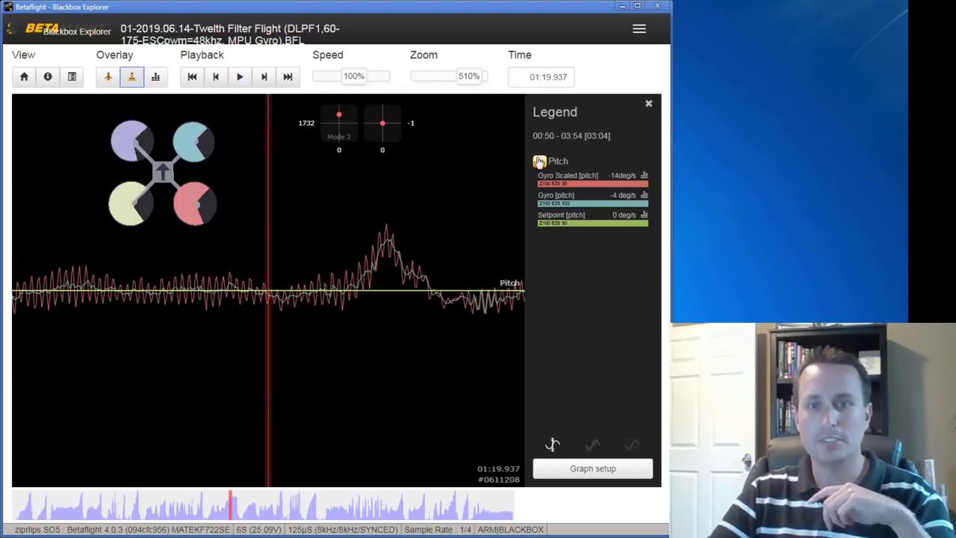
- Show the Pitch graph alone and zoom its traces in to 880%
click(540, 161)
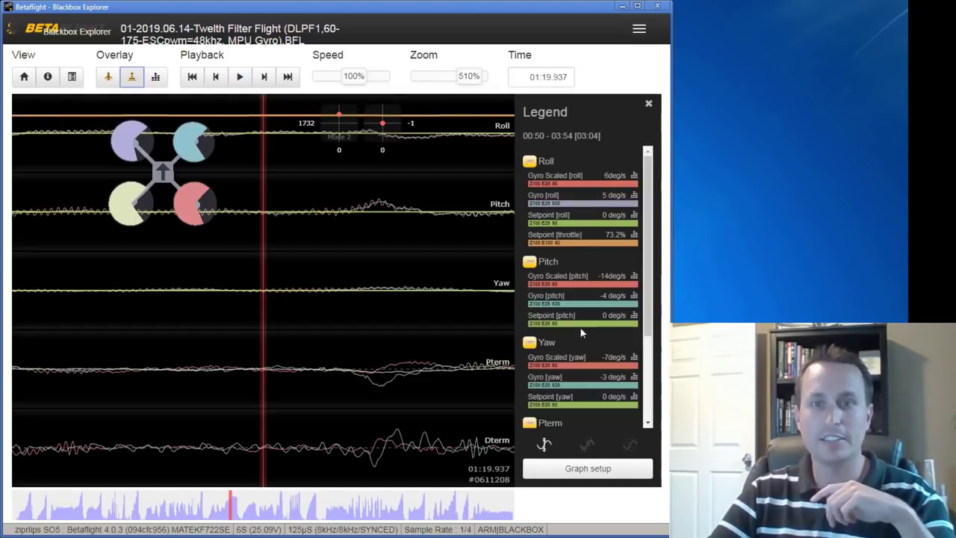
click(530, 263)
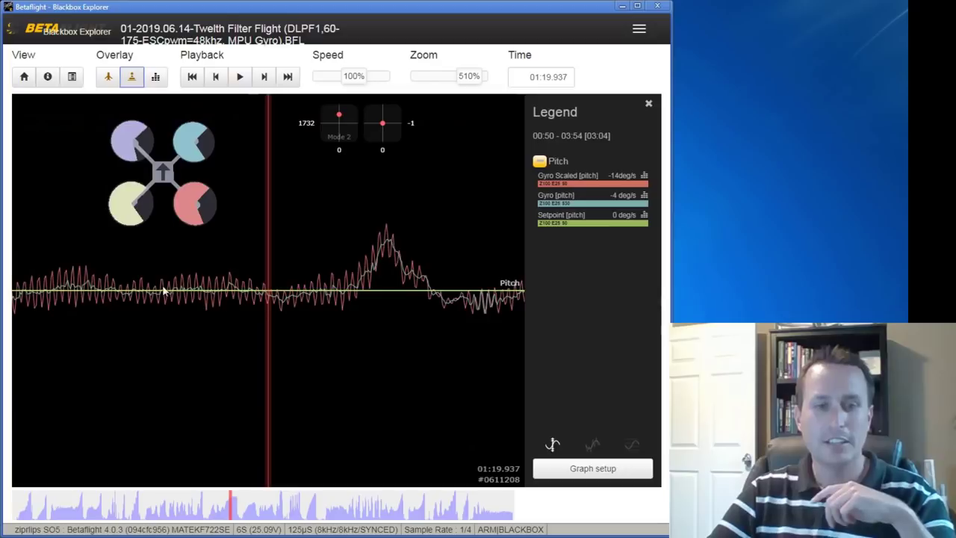
scroll(324, 303, up, 2)
scroll(198, 300, up, 1)
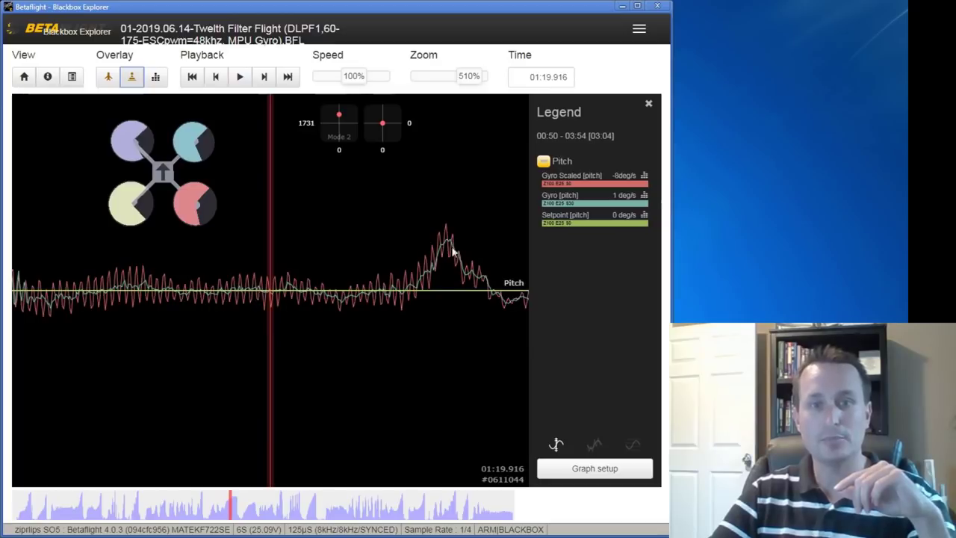
scroll(389, 334, up, 3)
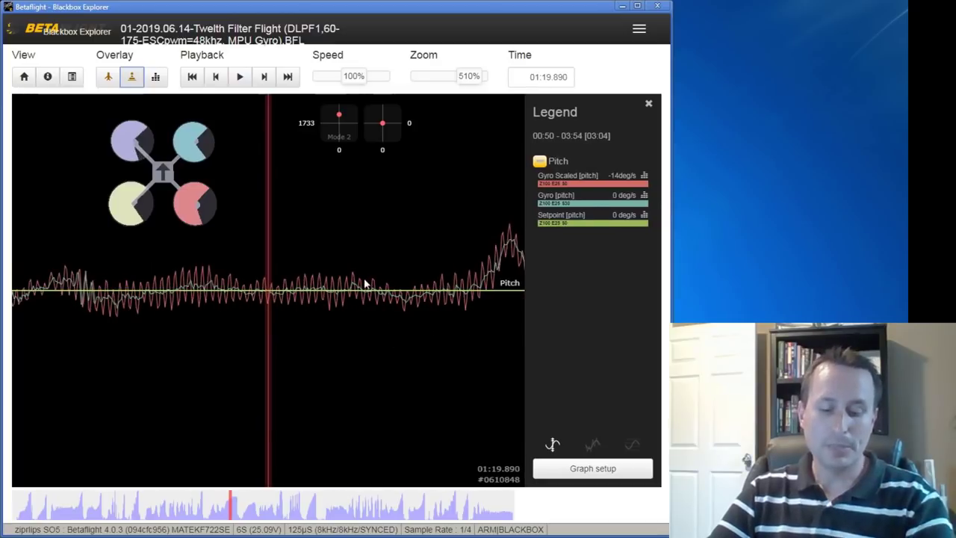
click(486, 82)
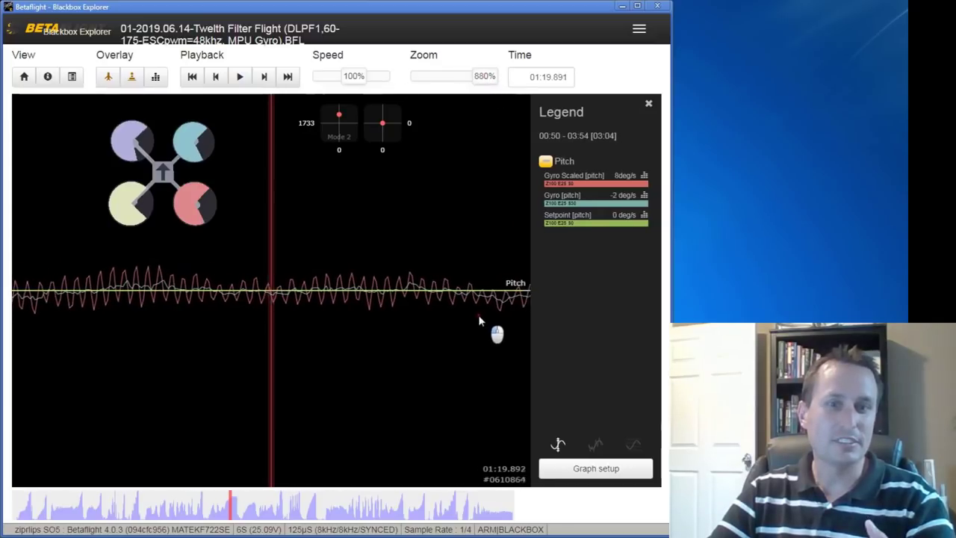
scroll(479, 314, down, 2)
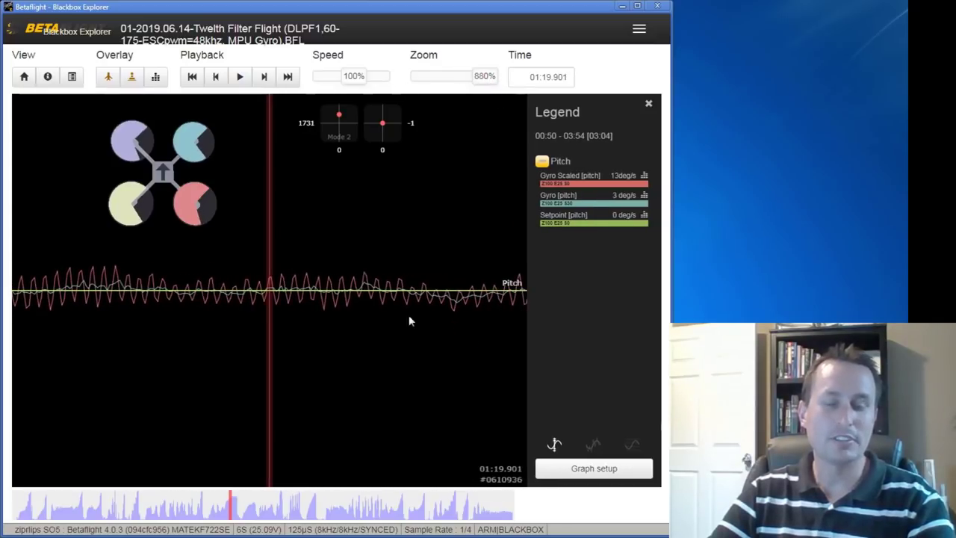
scroll(252, 321, down, 5)
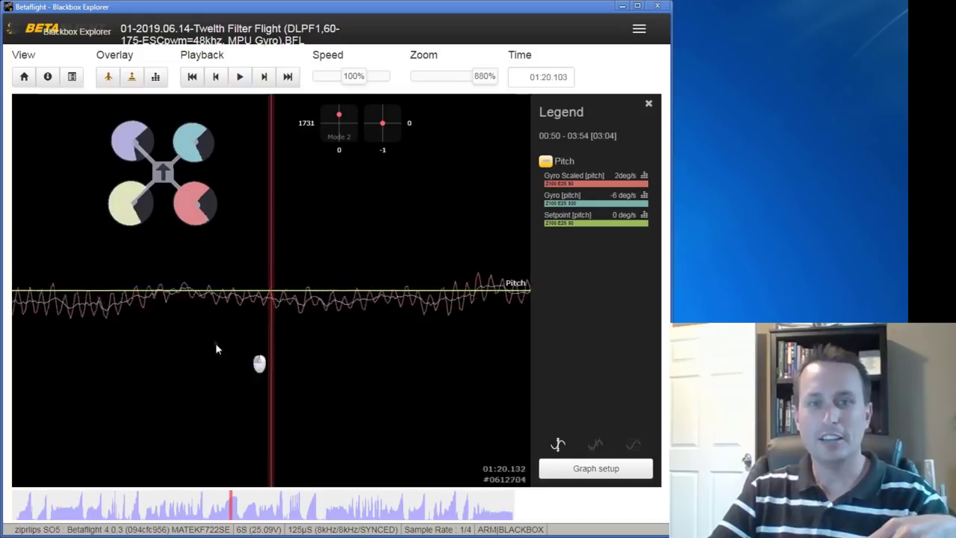
scroll(281, 347, up, 3)
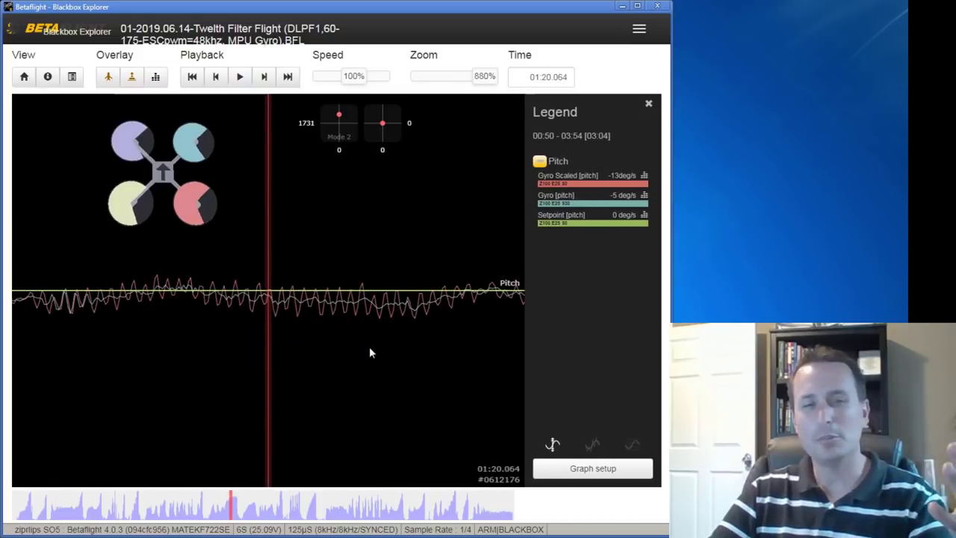
scroll(317, 298, down, 1)
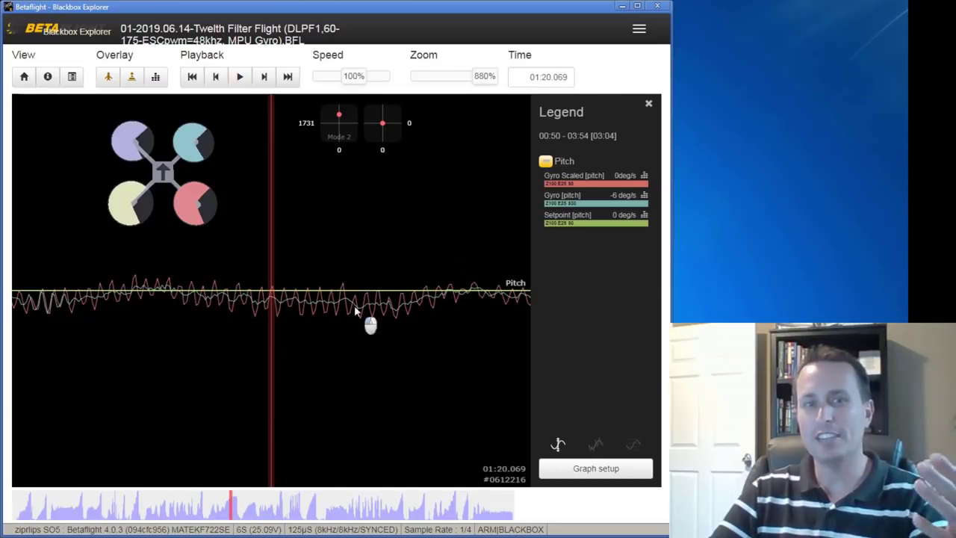
scroll(374, 320, up, 1)
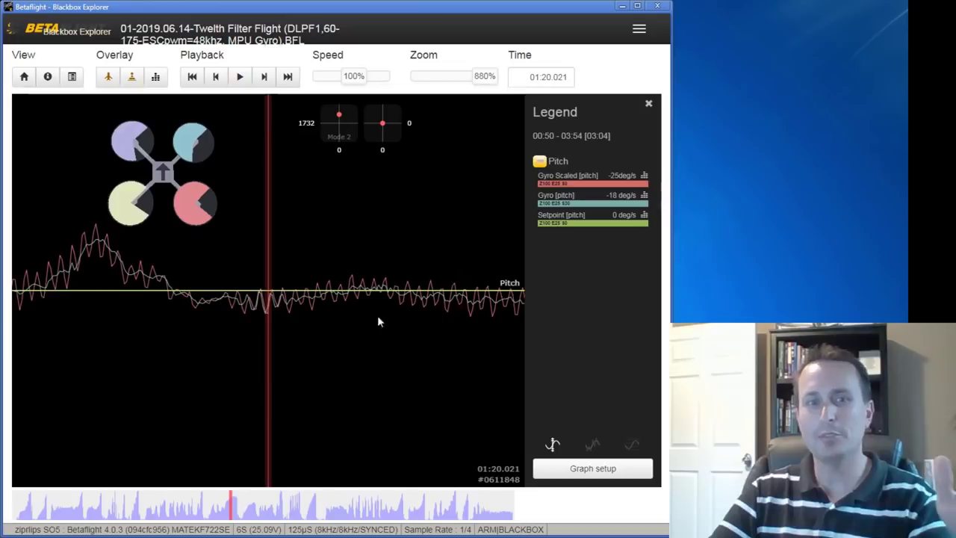
scroll(352, 336, up, 3)
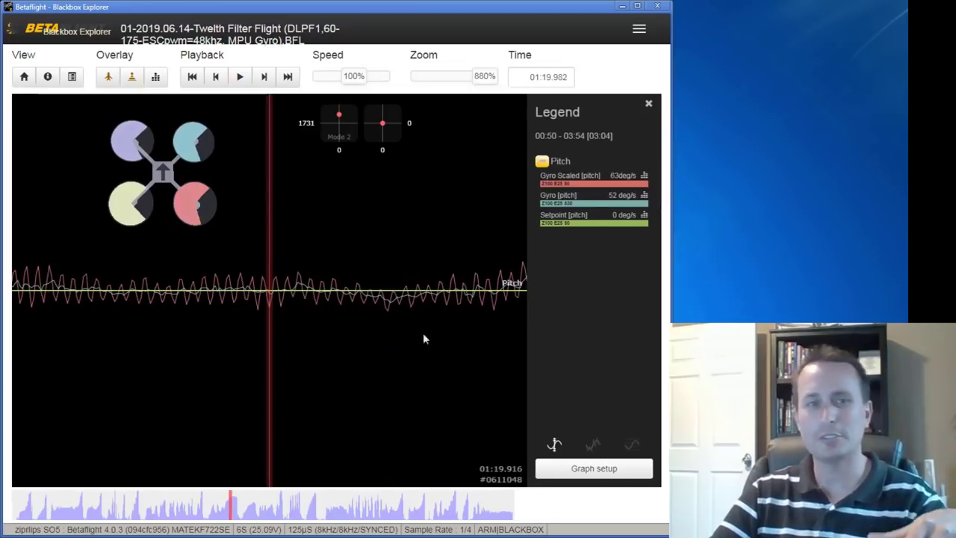
- Move back to around 01:10 and place a time marker at 01:10.161
mouse_move(234, 507)
mouse_down()
mouse_move(183, 513)
mouse_move(203, 511)
mouse_up()
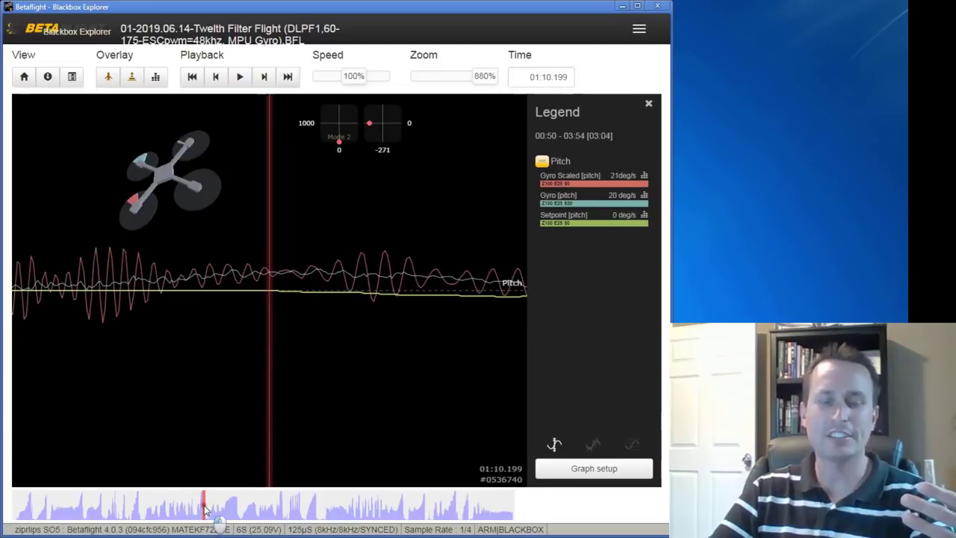
scroll(355, 356, up, 2)
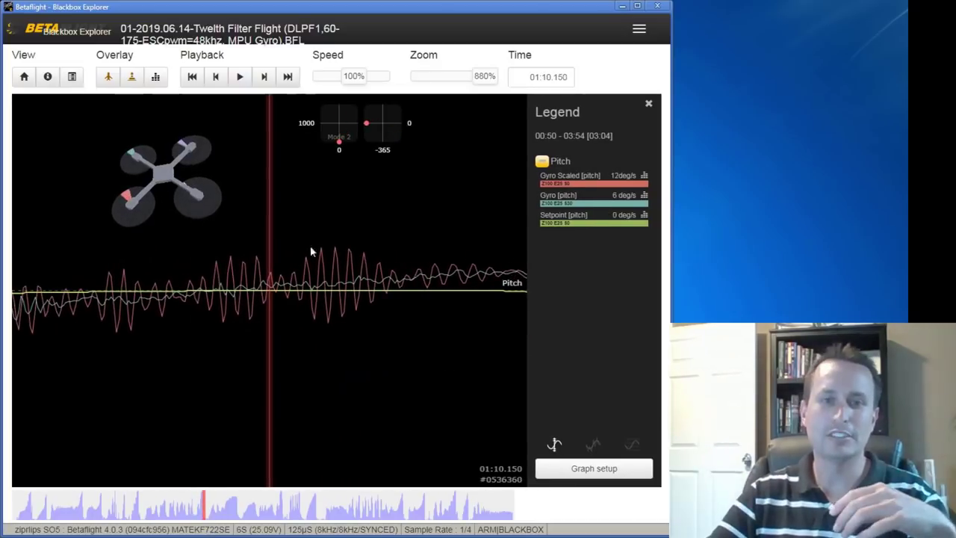
scroll(390, 359, down, 2)
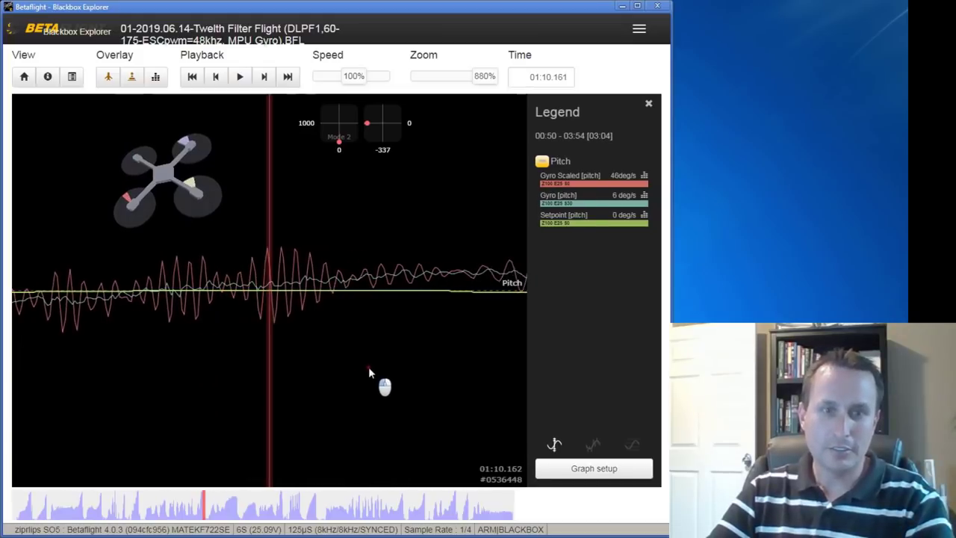
scroll(371, 375, up, 1)
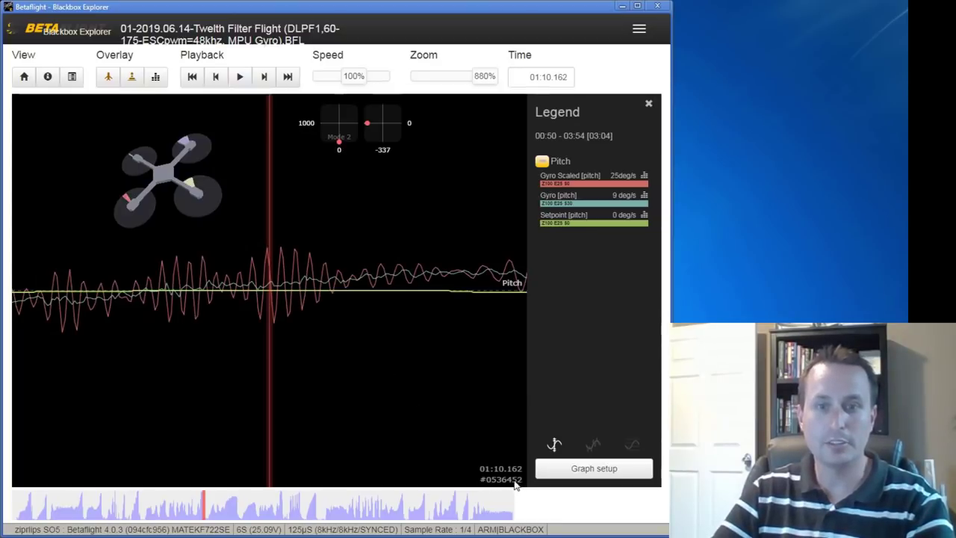
scroll(515, 485, down, 1)
scroll(514, 484, down, 1)
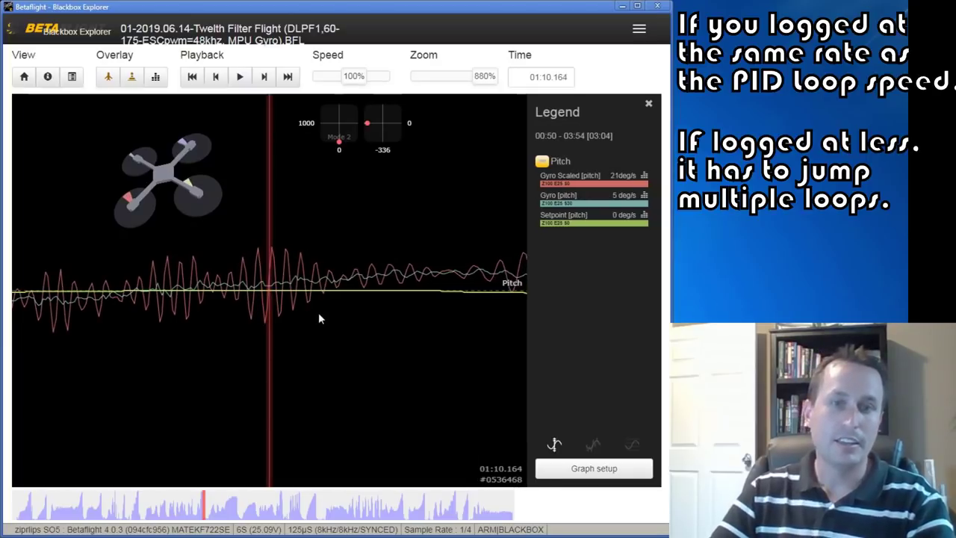
scroll(319, 314, up, 3)
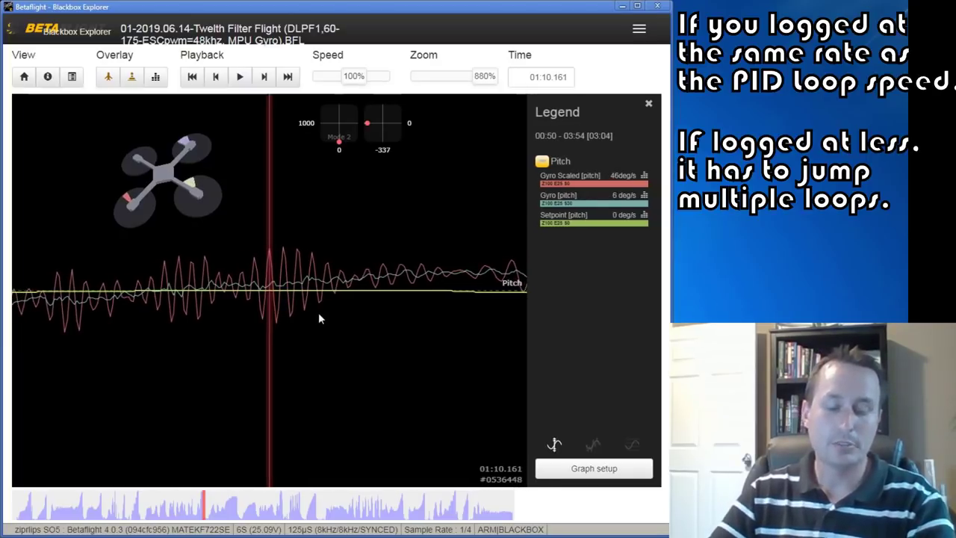
key(m)
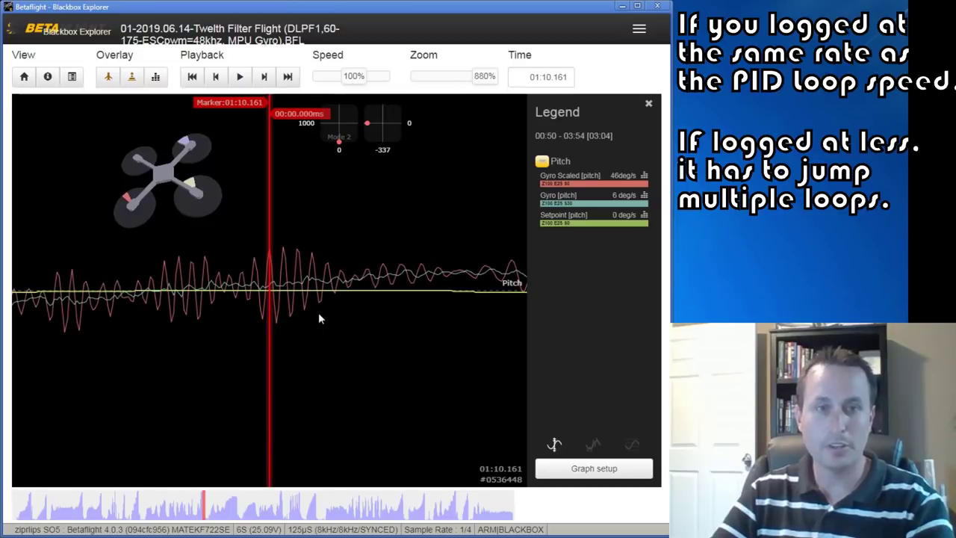
scroll(319, 314, down, 4)
scroll(319, 319, up, 1)
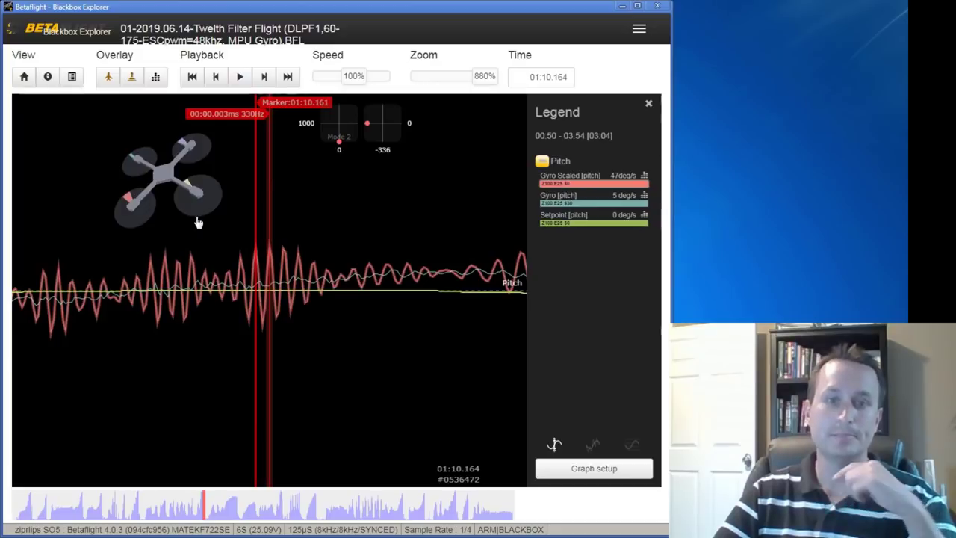
click(588, 189)
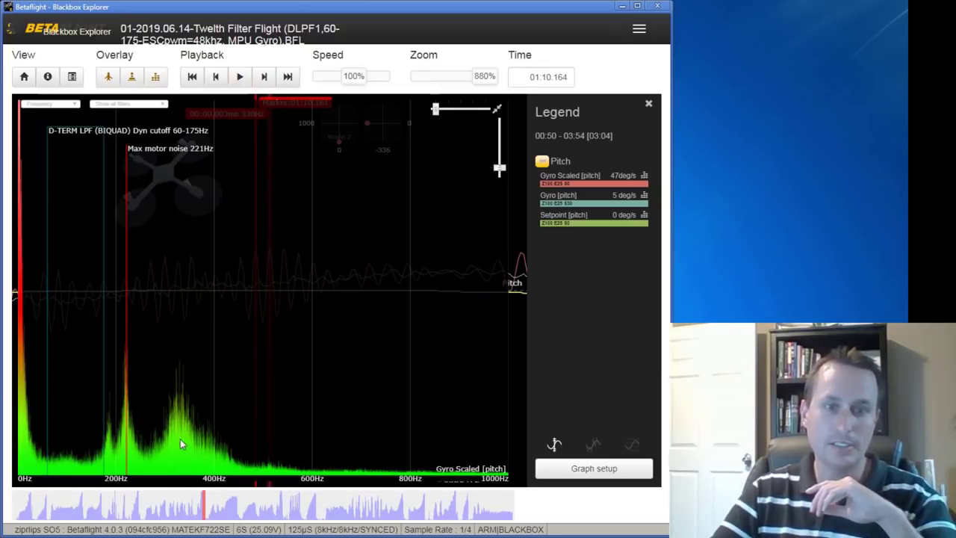
drag(435, 110, 445, 110)
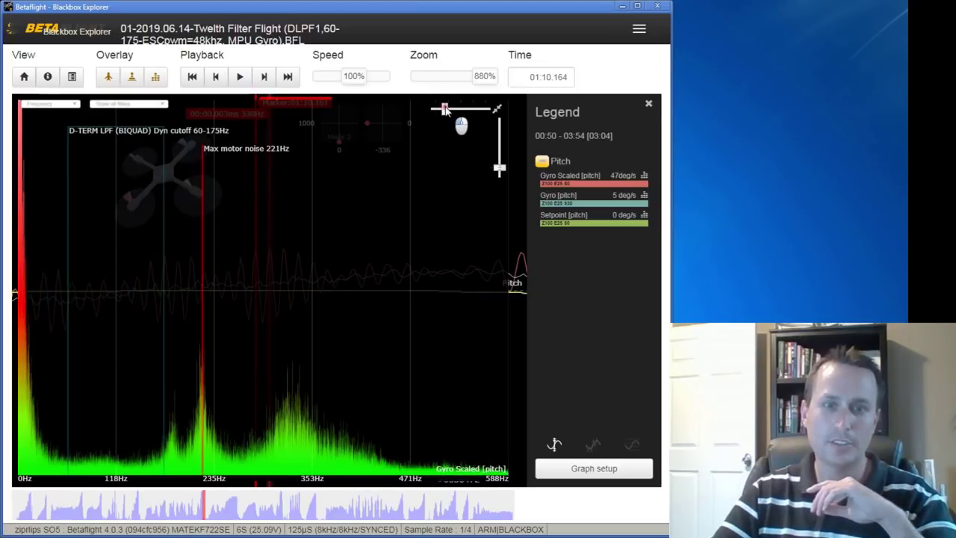
drag(445, 110, 445, 110)
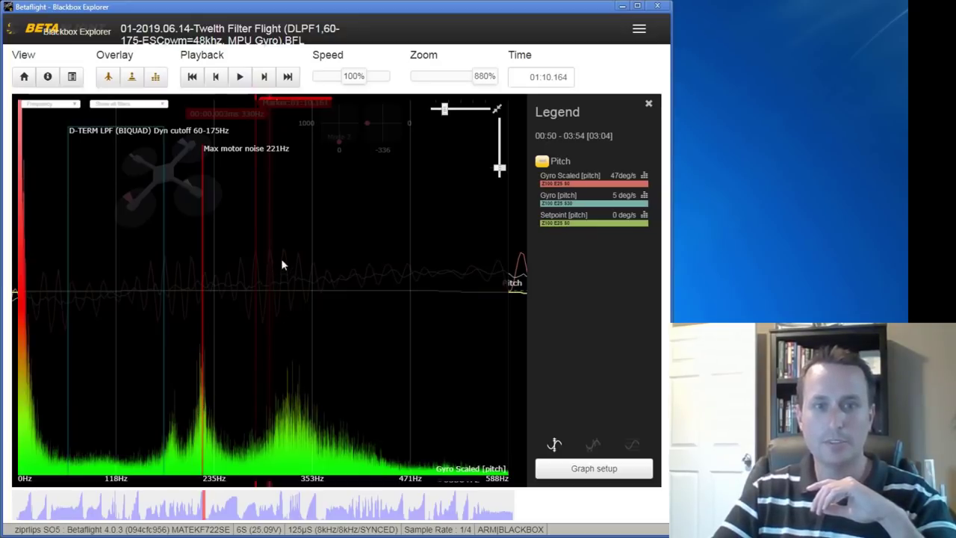
click(155, 76)
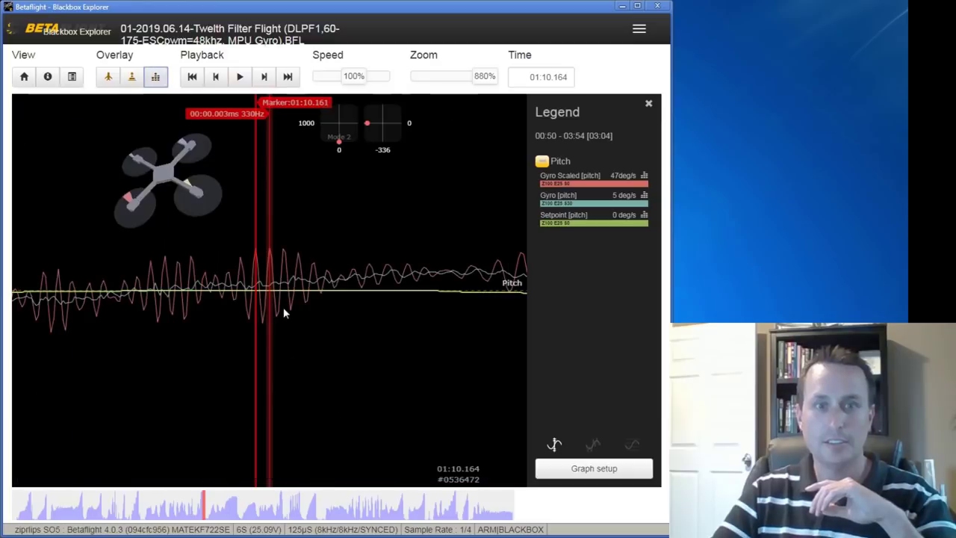
click(155, 76)
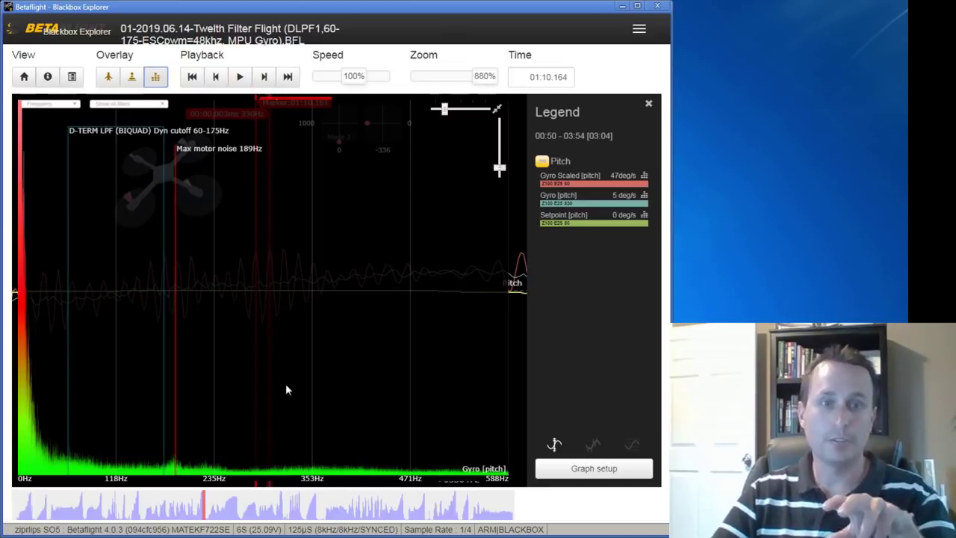
- Return to all flight traces at 90% zoom, start playback and widen the window
click(459, 76)
scroll(459, 75, down, 2)
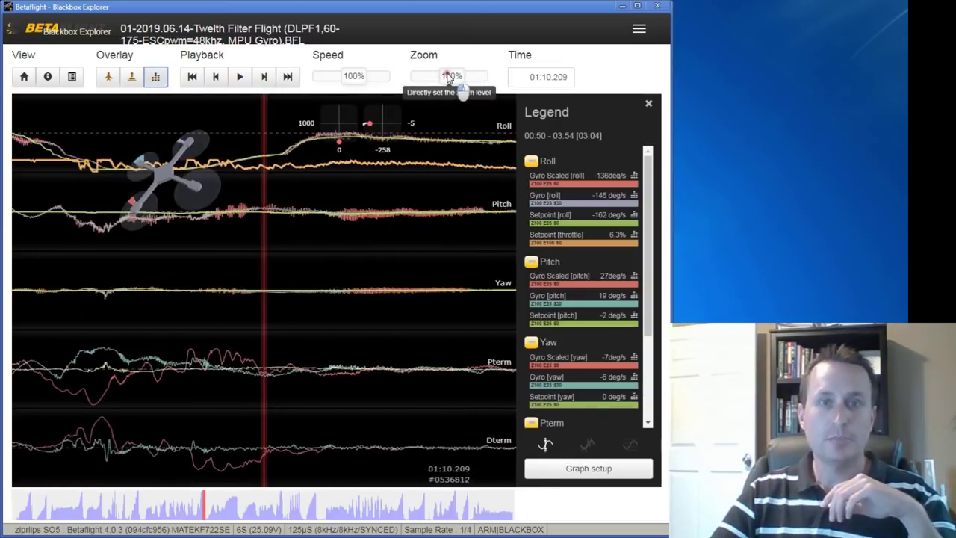
click(239, 78)
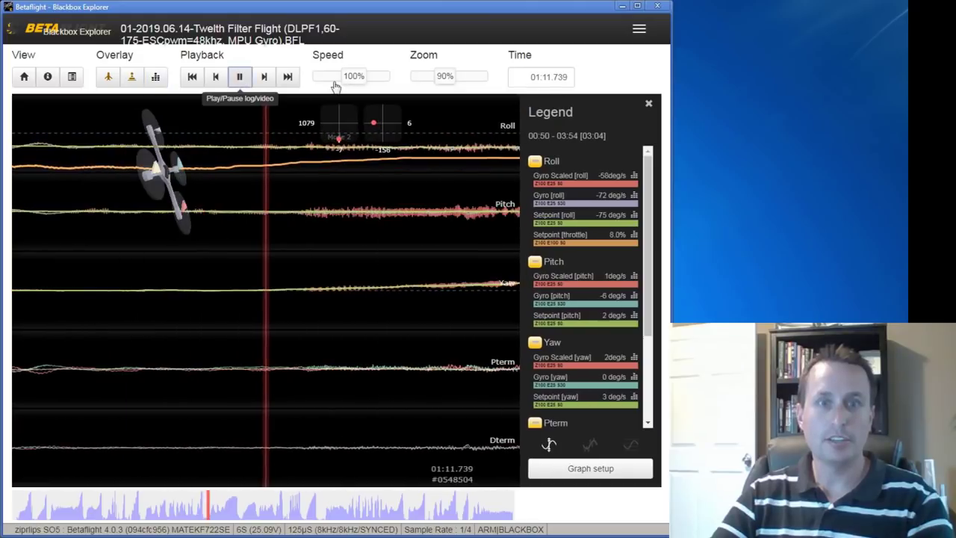
drag(670, 75, 859, 67)
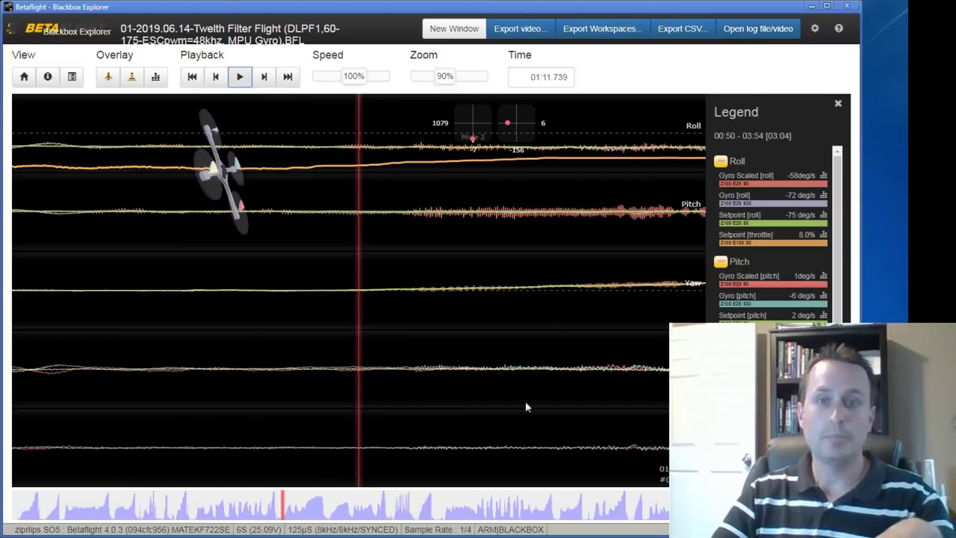
click(839, 31)
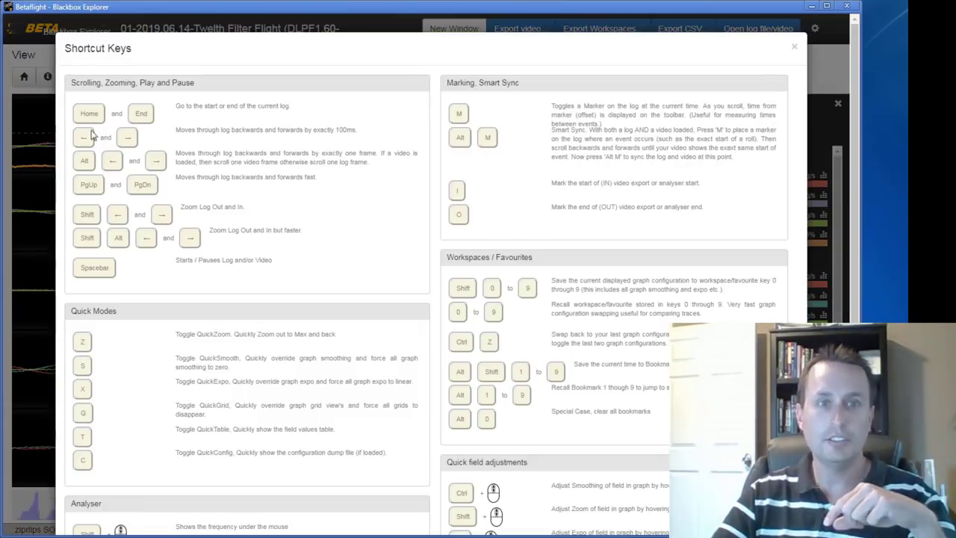
scroll(197, 207, down, 3)
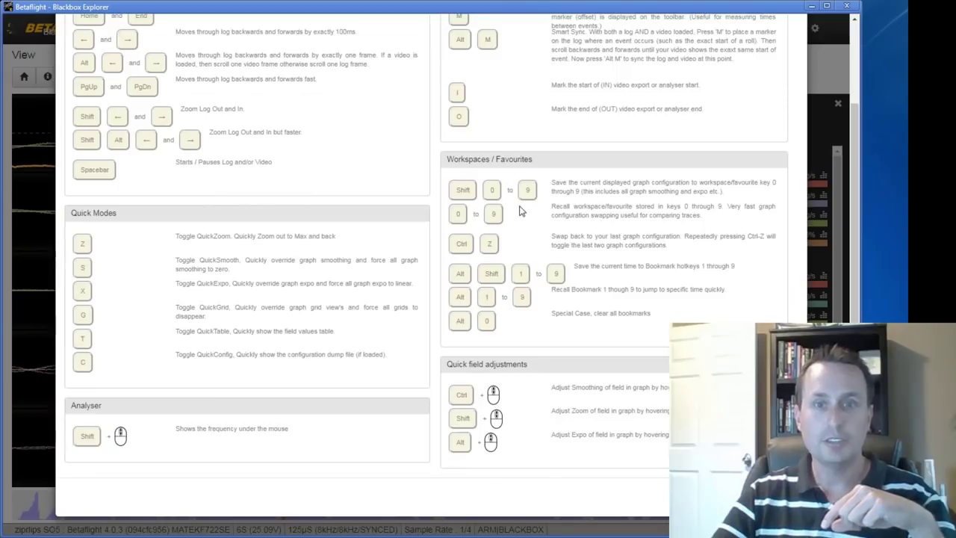
scroll(526, 217, up, 3)
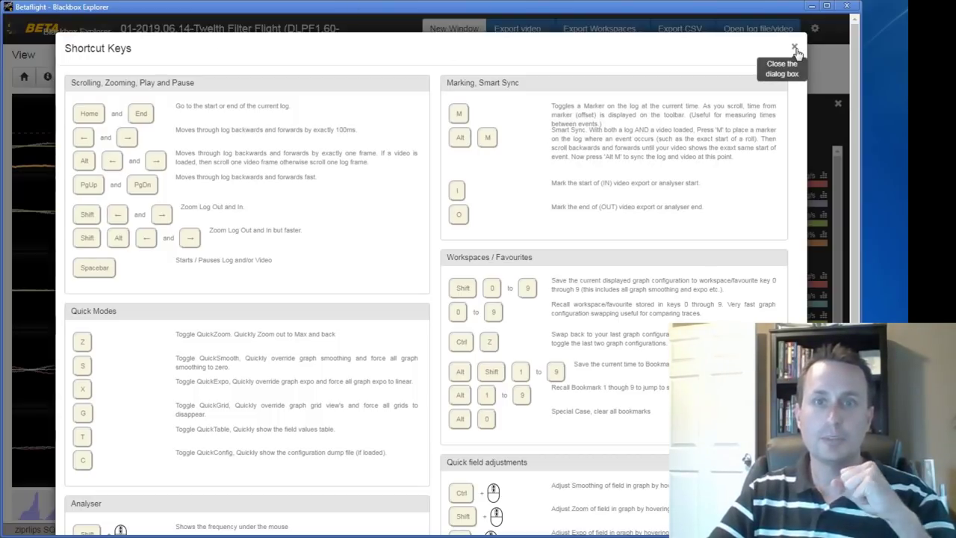
scroll(513, 200, down, 2)
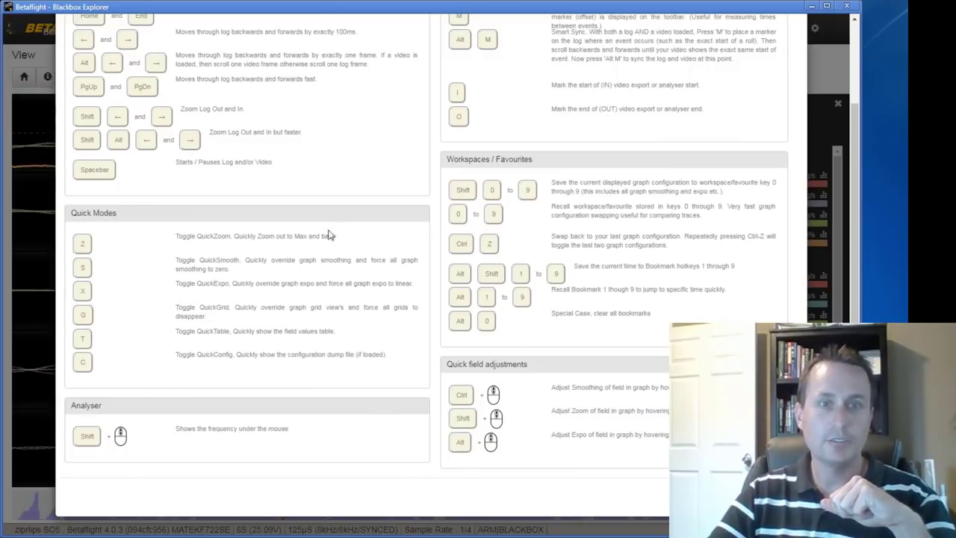
scroll(714, 150, up, 2)
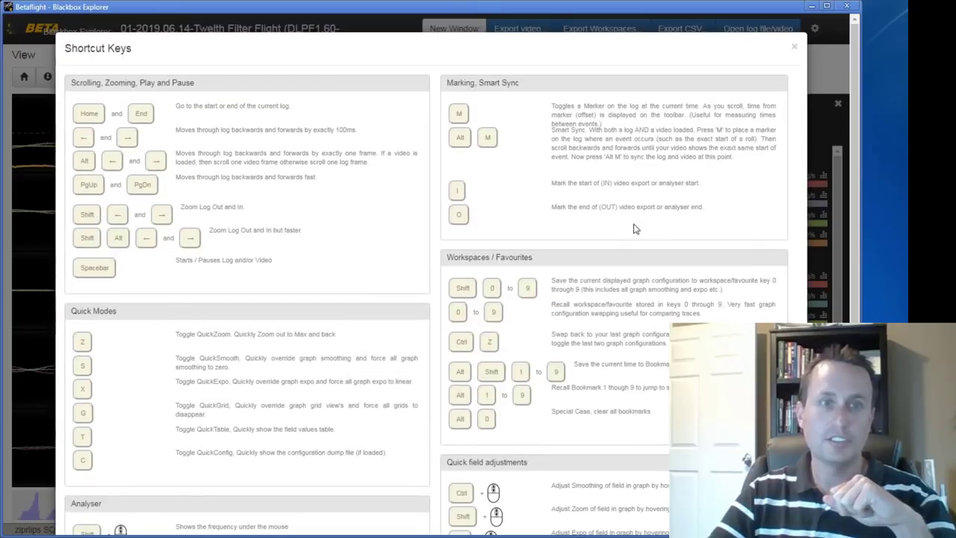
click(793, 48)
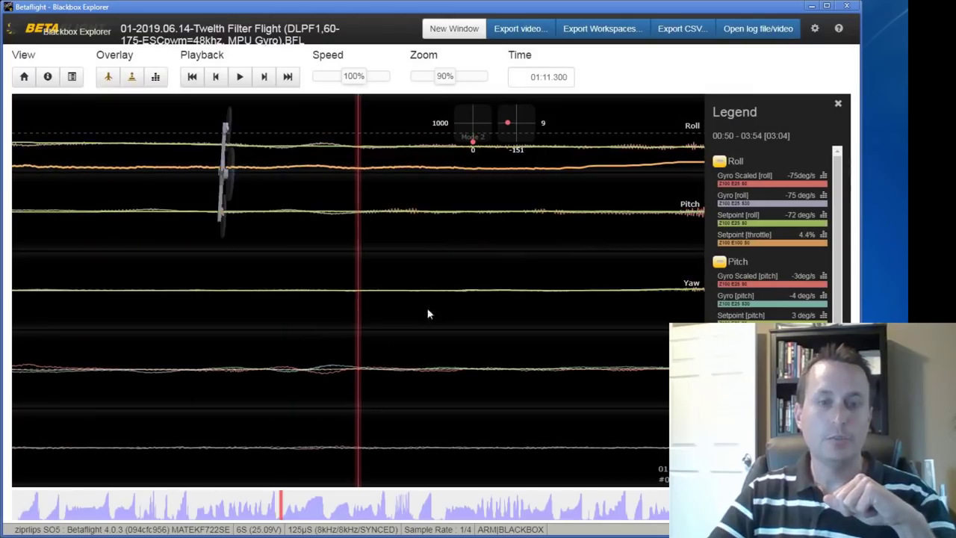
- Move the log position to around 00:14.689
click(79, 514)
scroll(373, 381, up, 2)
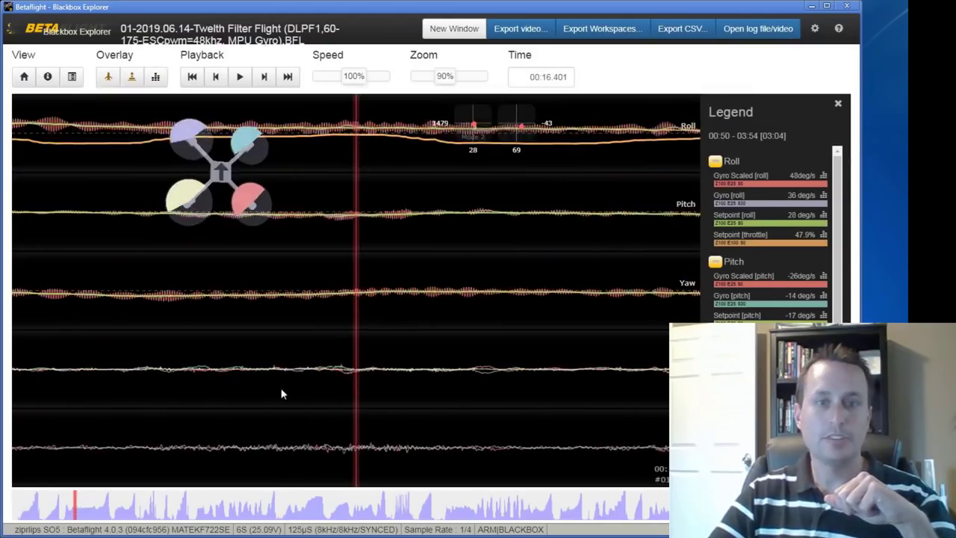
scroll(334, 372, up, 3)
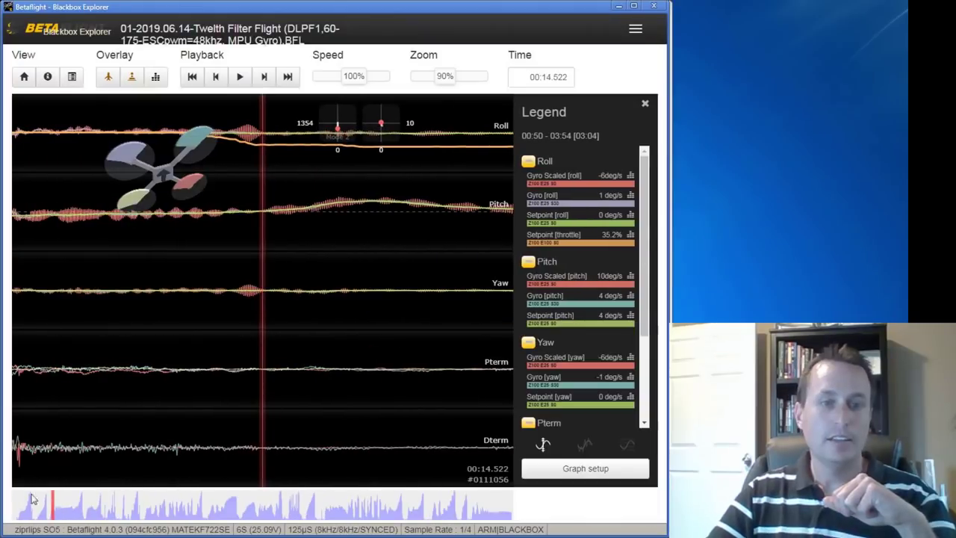
scroll(175, 402, up, 1)
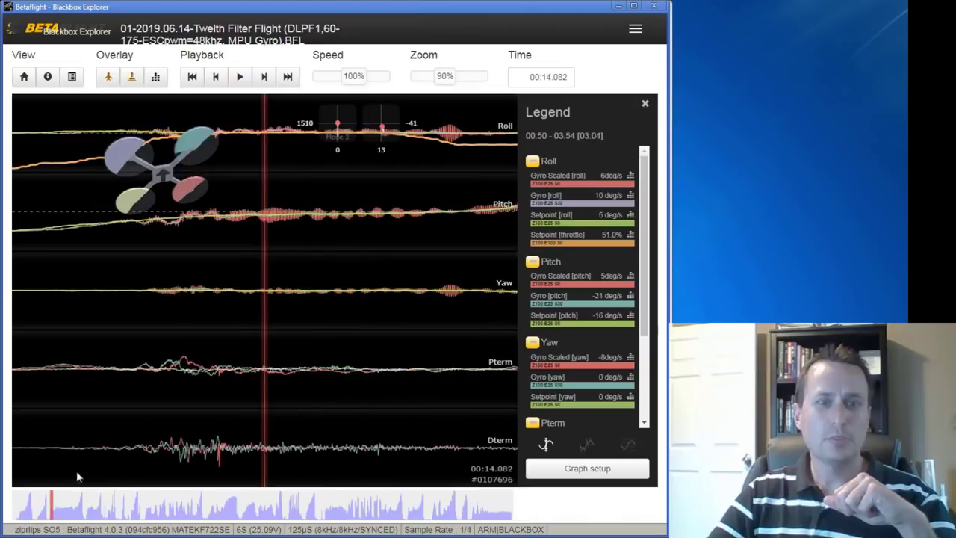
scroll(284, 415, up, 2)
scroll(280, 400, down, 4)
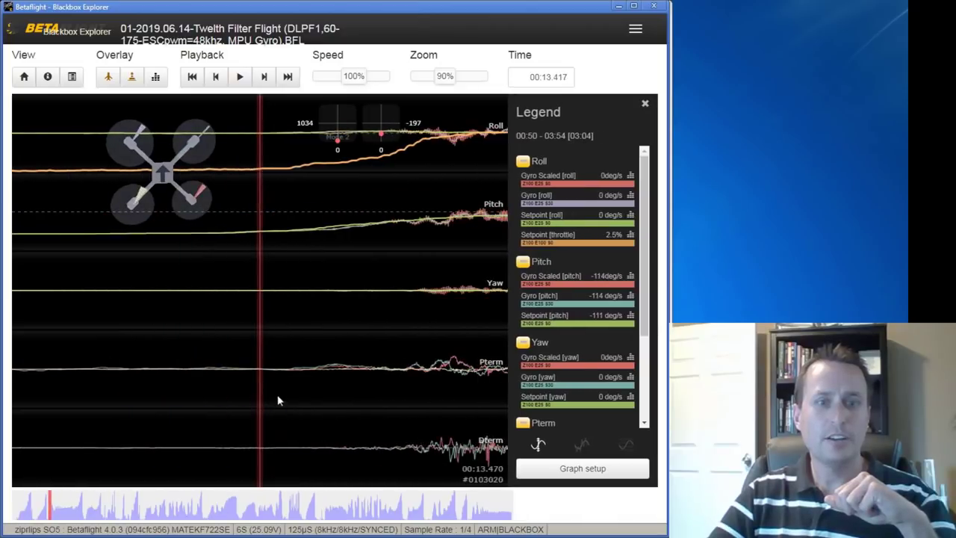
drag(139, 386, 183, 388)
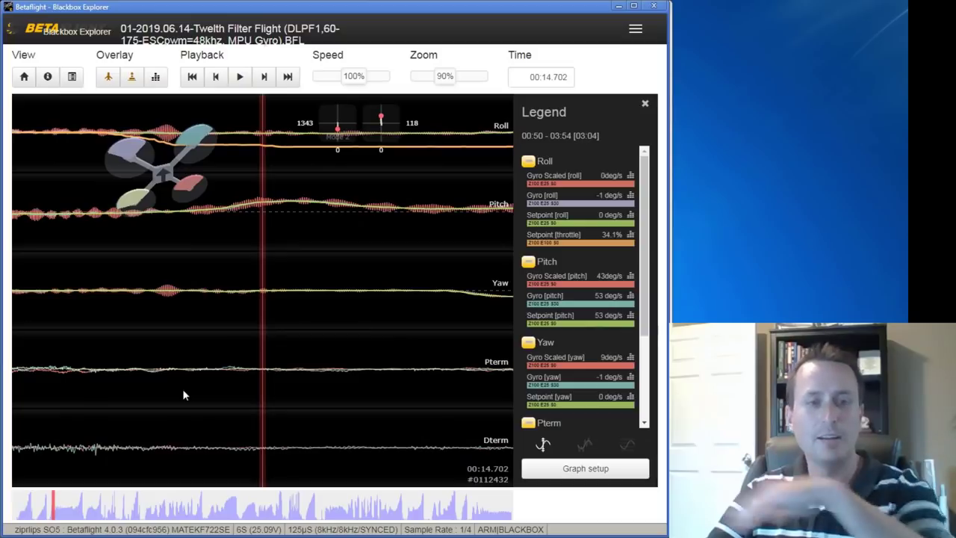
drag(184, 395, 187, 396)
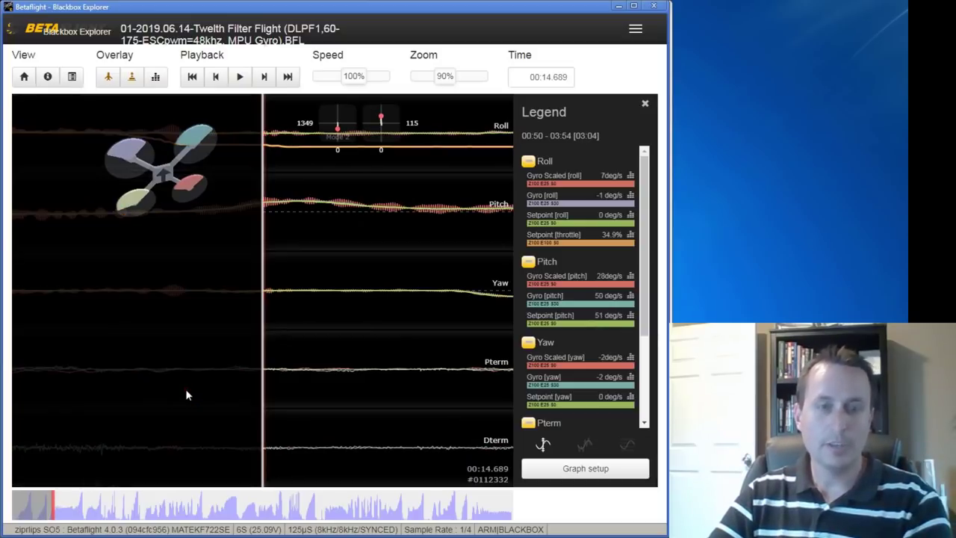
scroll(227, 359, down, 4)
scroll(318, 378, down, 10)
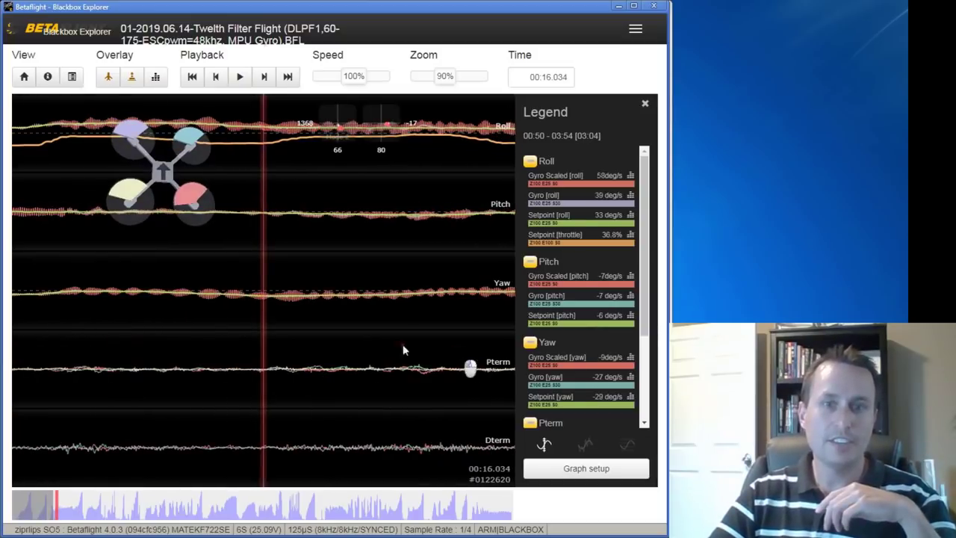
scroll(223, 349, down, 12)
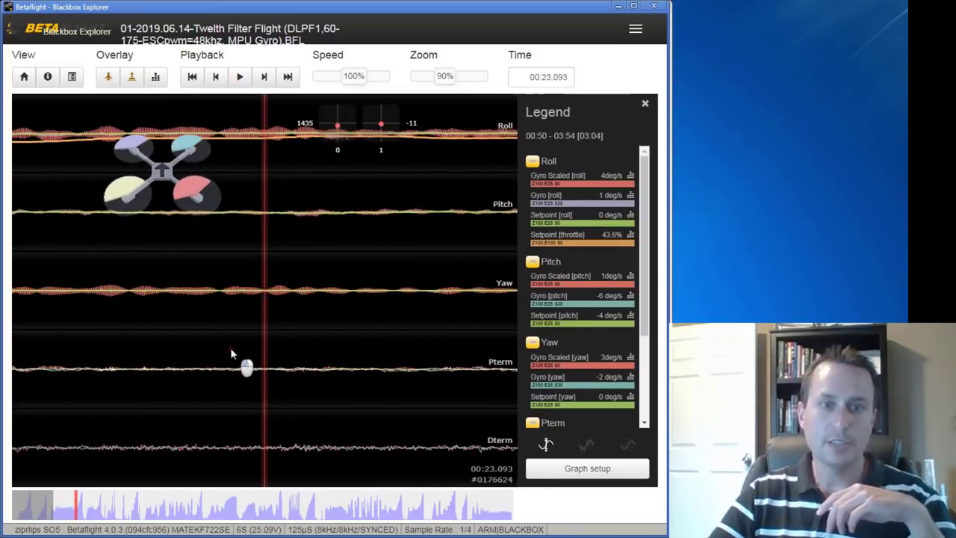
scroll(232, 351, down, 1)
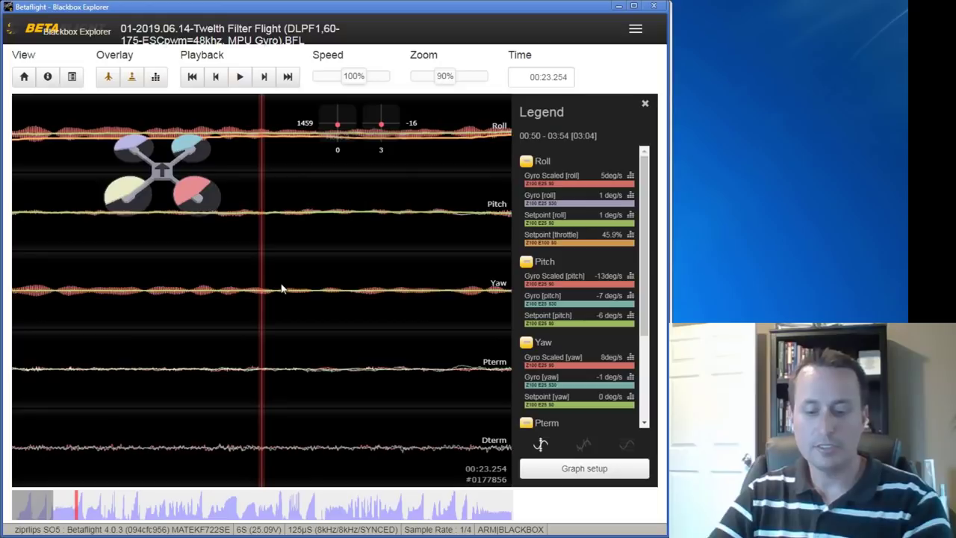
- Set the section start marker at 00:14.331, clearing and re-placing it as needed
key(o)
scroll(191, 335, up, 10)
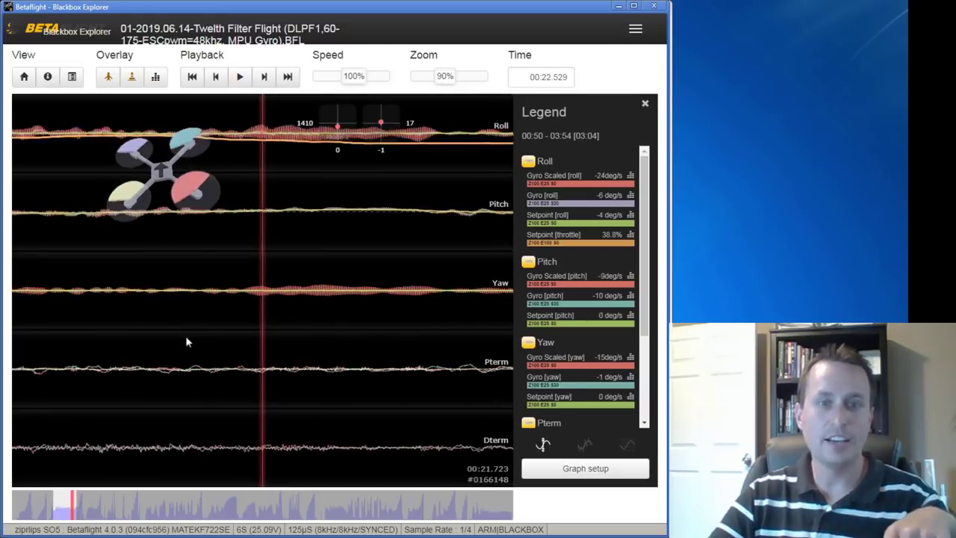
scroll(396, 359, up, 10)
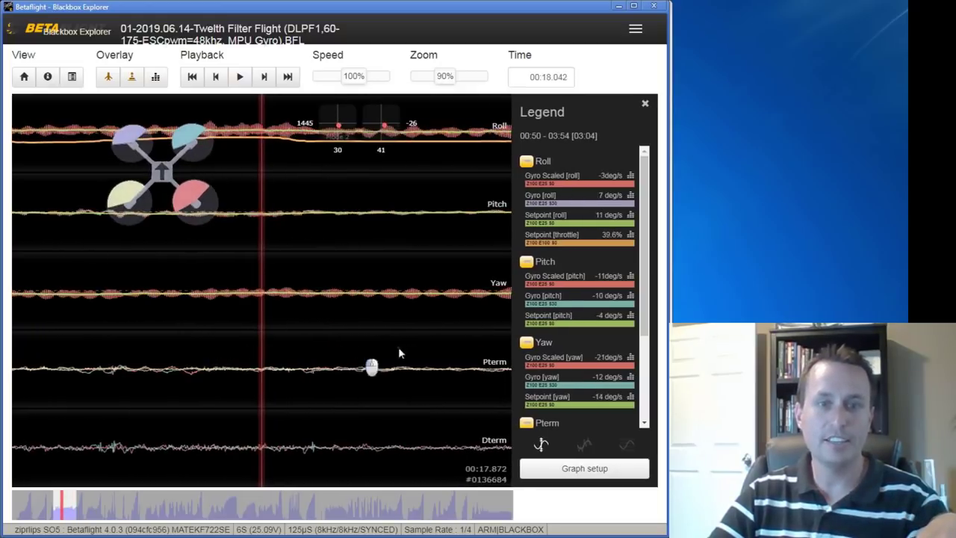
key(i)
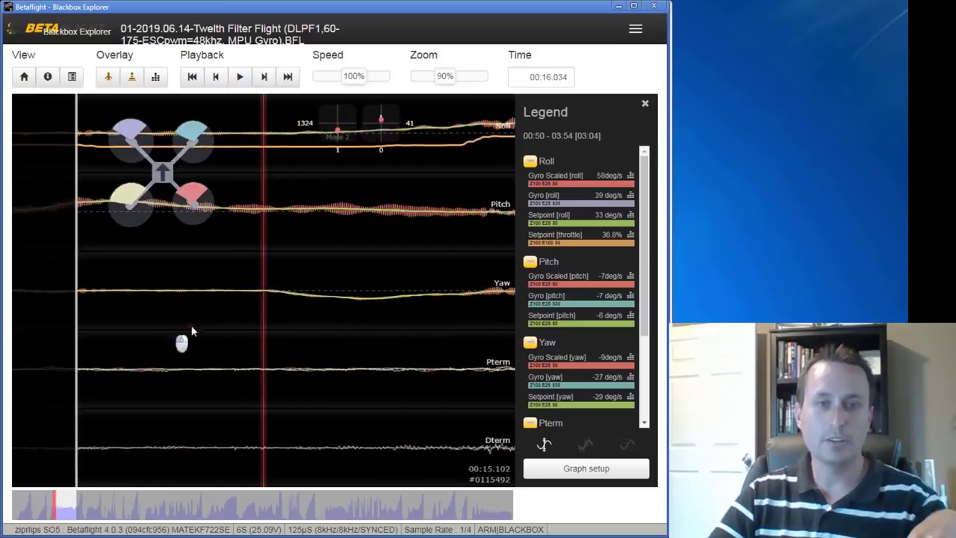
scroll(357, 342, up, 5)
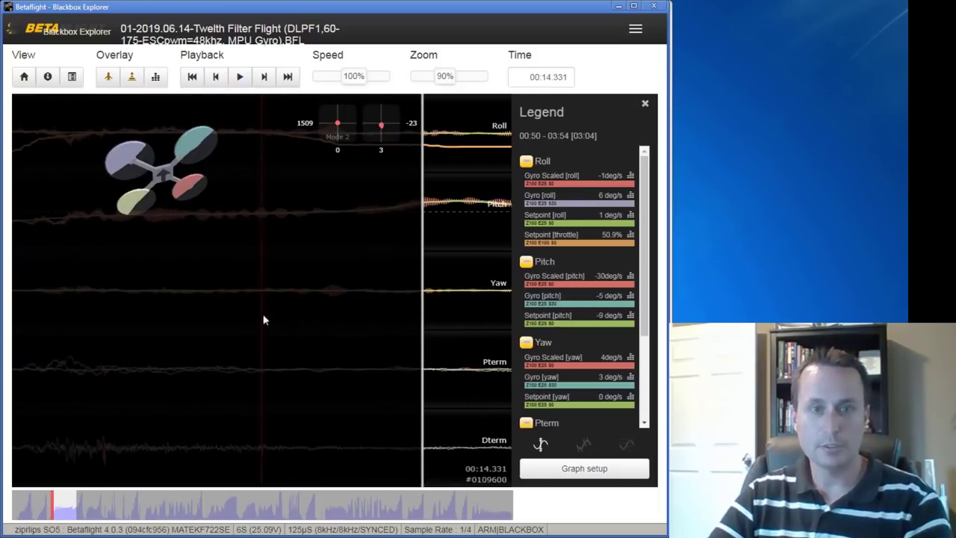
key(i)
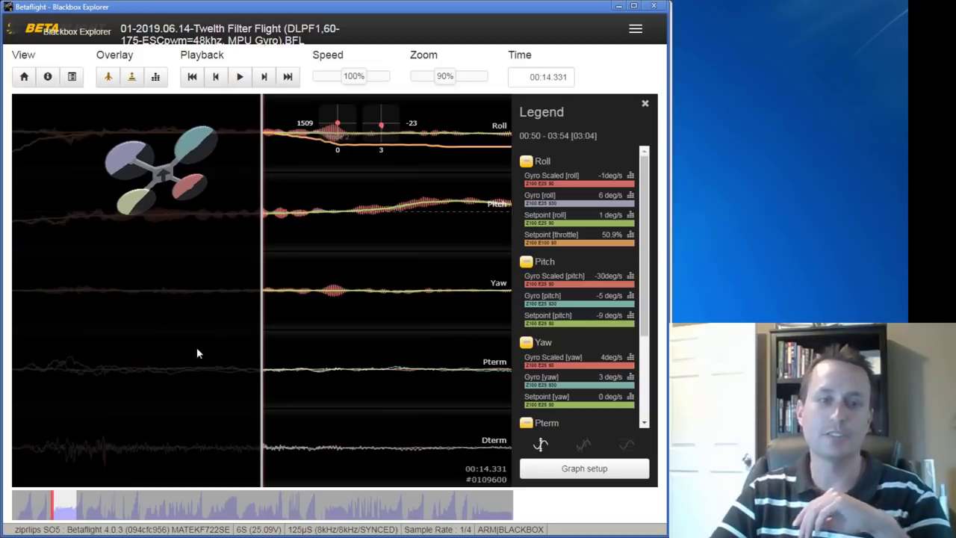
key(i)
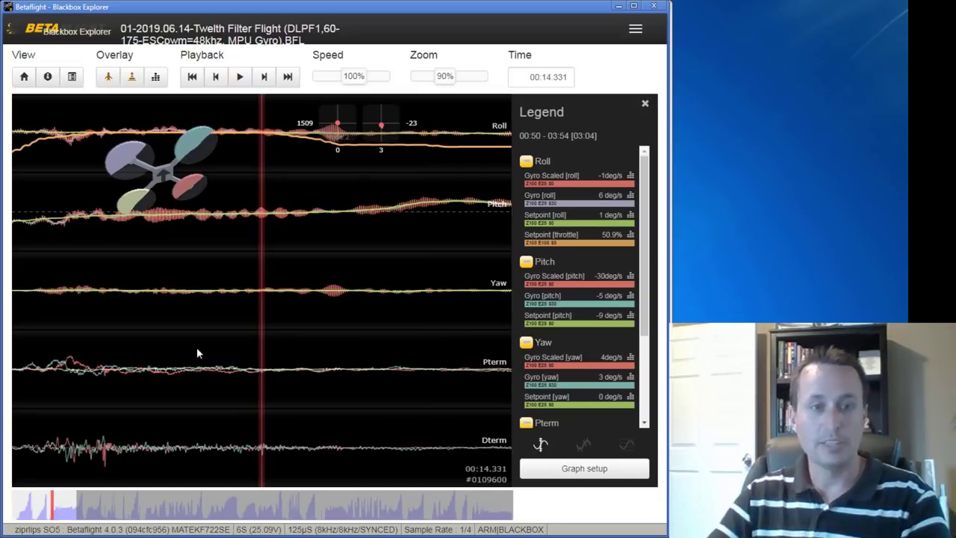
key(i)
key(i)
key(i)
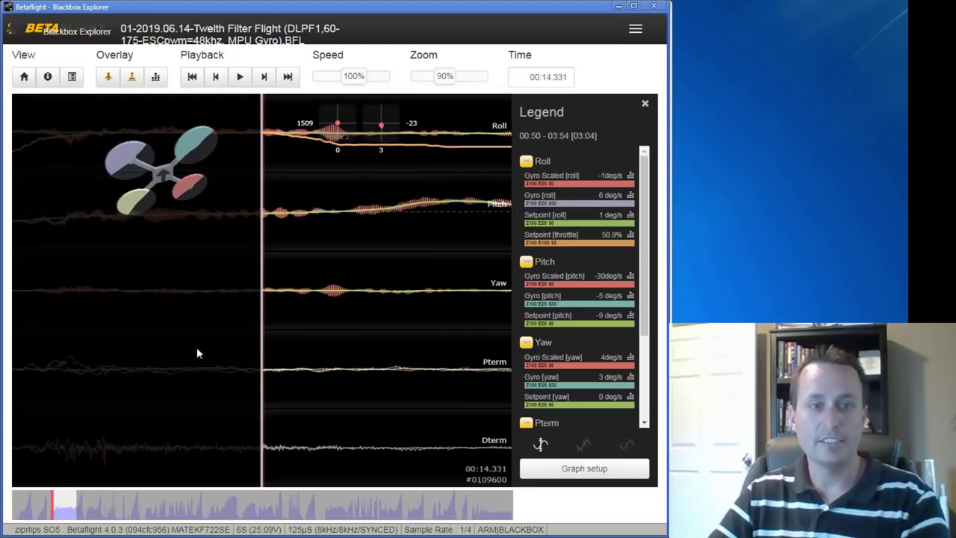
key(i)
- Zoom out to 10% and set the section end marker near 00:22.868
scroll(414, 330, down, 3)
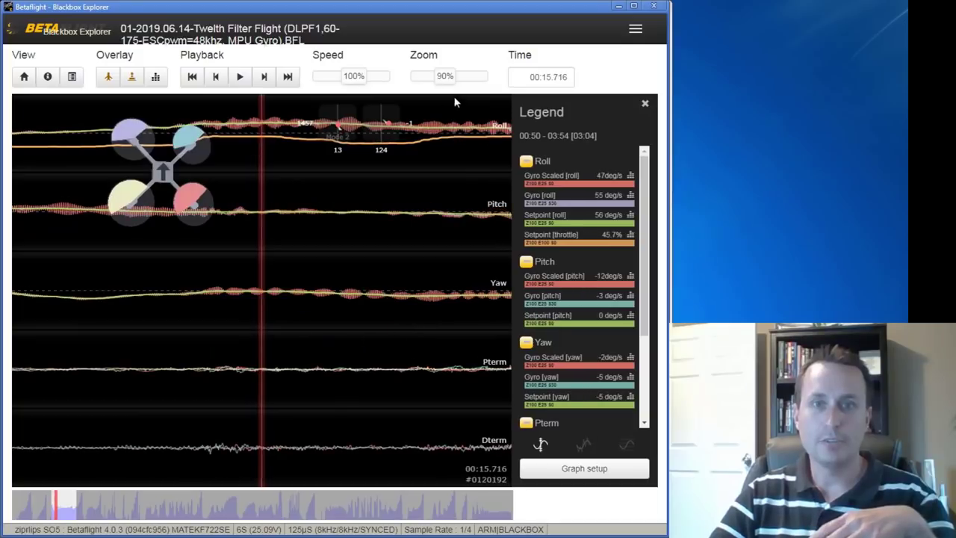
drag(445, 75, 390, 81)
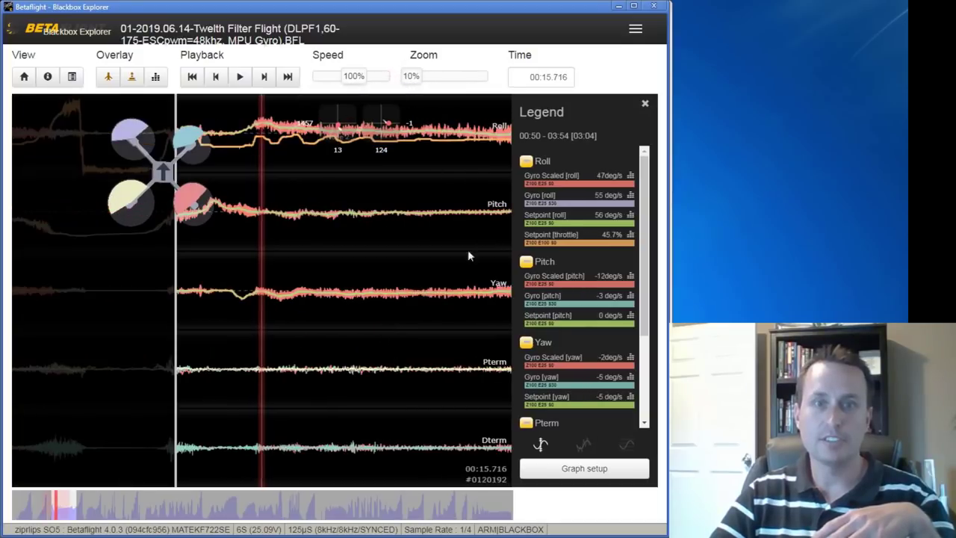
scroll(320, 301, down, 2)
key(o)
scroll(321, 310, down, 2)
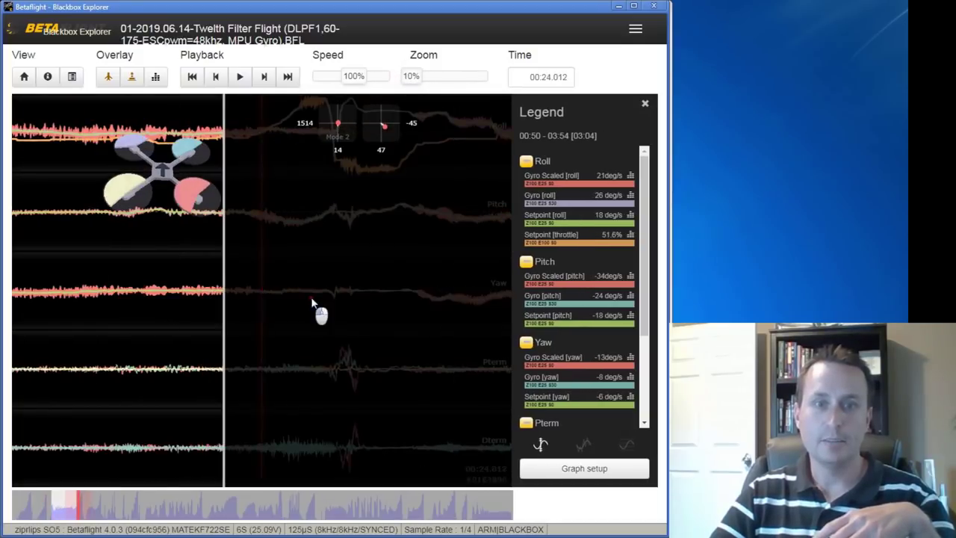
scroll(412, 314, up, 5)
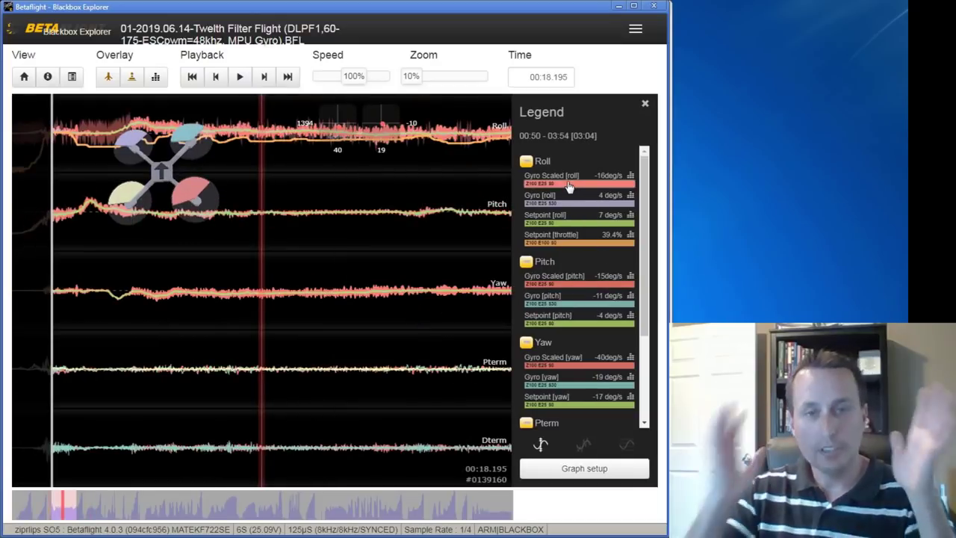
- Display the Gyro Scaled [roll] frequency spectrum and expand the spectrum-type choices
click(569, 186)
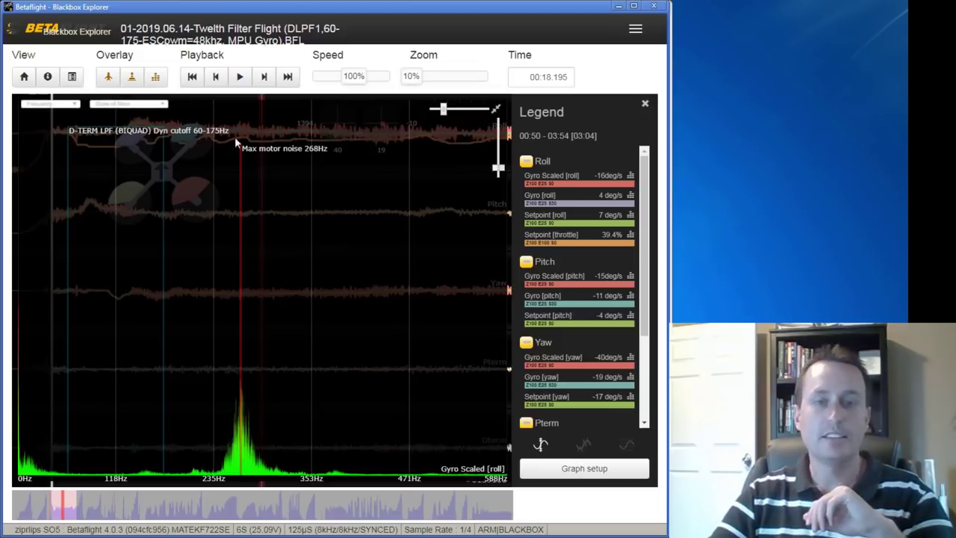
click(53, 104)
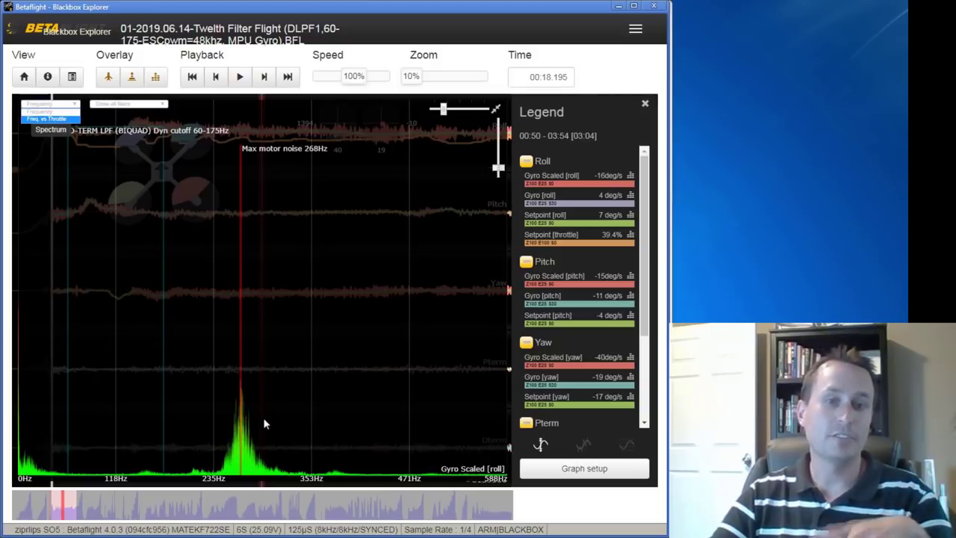
- Plot the roll gyro spectrum as frequency versus throttle, adjusting heatmap brightness and frequency span
key(Return)
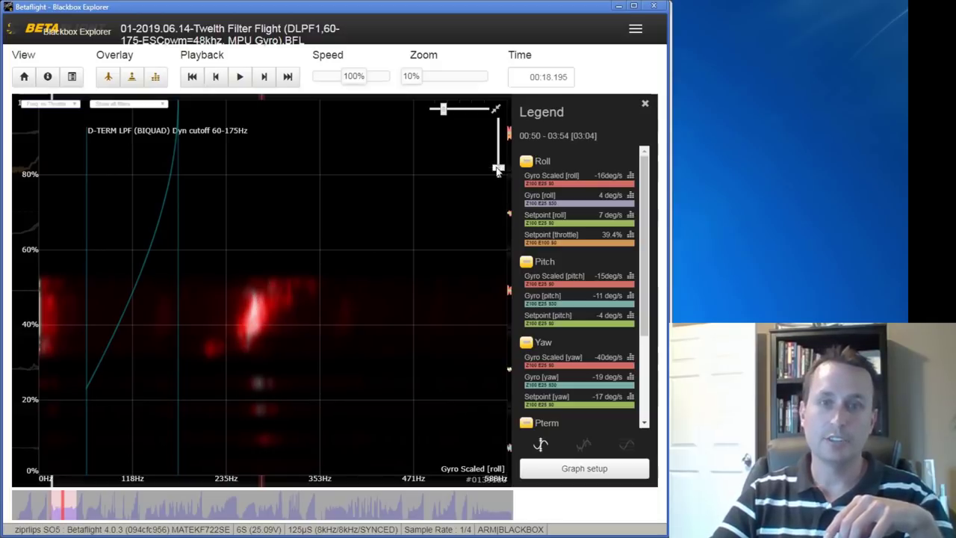
mouse_move(498, 167)
mouse_down()
mouse_move(498, 158)
mouse_move(499, 169)
mouse_up()
mouse_move(444, 109)
mouse_down()
mouse_move(458, 112)
mouse_move(435, 112)
mouse_move(443, 109)
mouse_up()
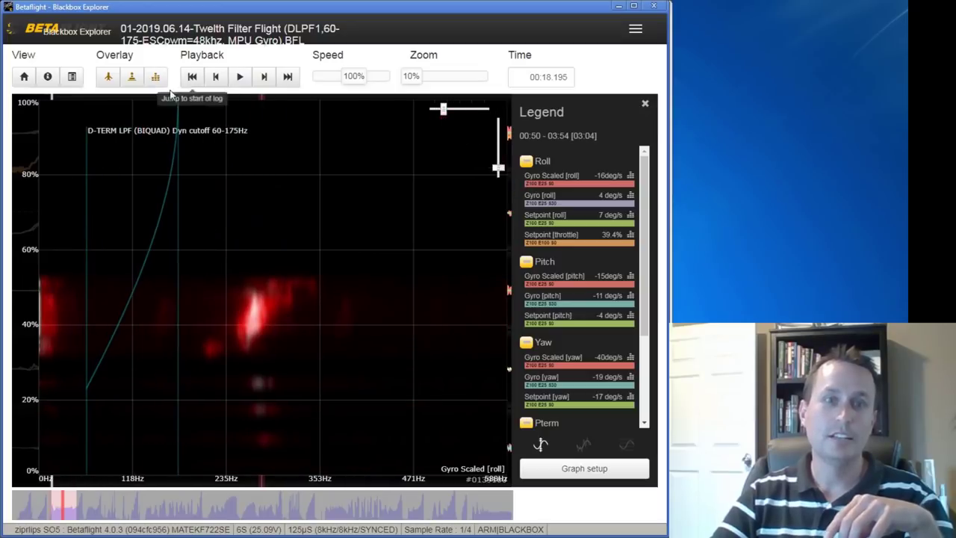
- Open and close the Show Filters list, returning to the PID Error, Gyro + PID and PIDs graphs
click(147, 110)
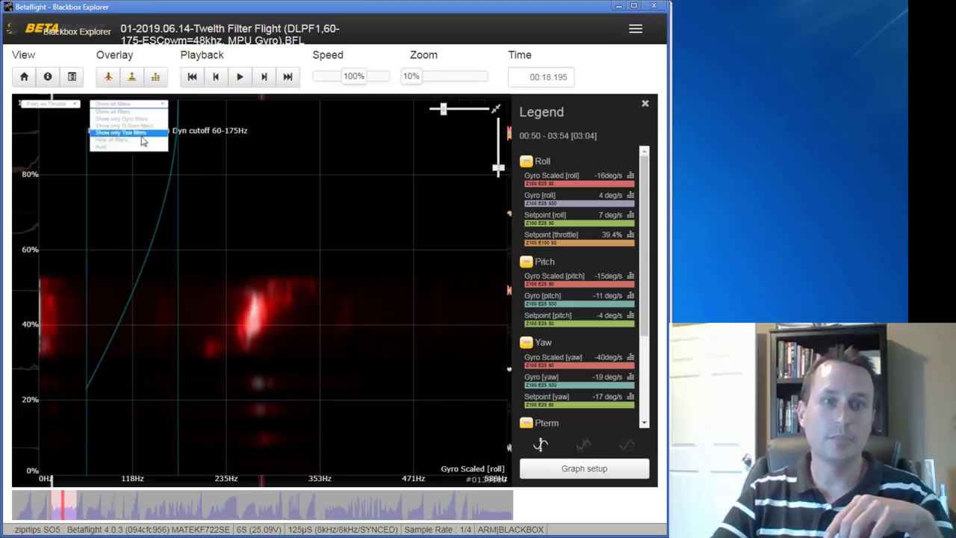
click(146, 327)
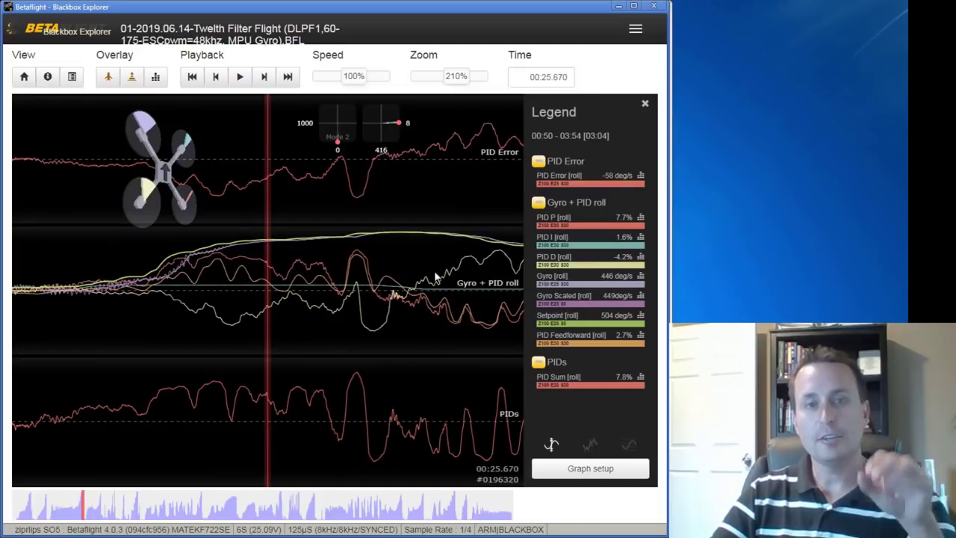
- Shift the log to 00:25.657 and turn expo off to flatten the traces
scroll(352, 269, up, 1)
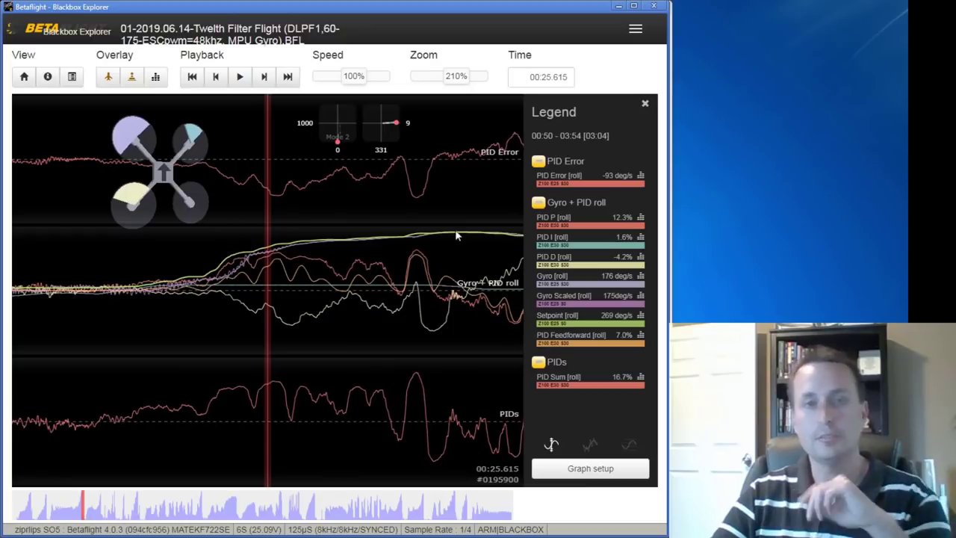
scroll(433, 236, up, 3)
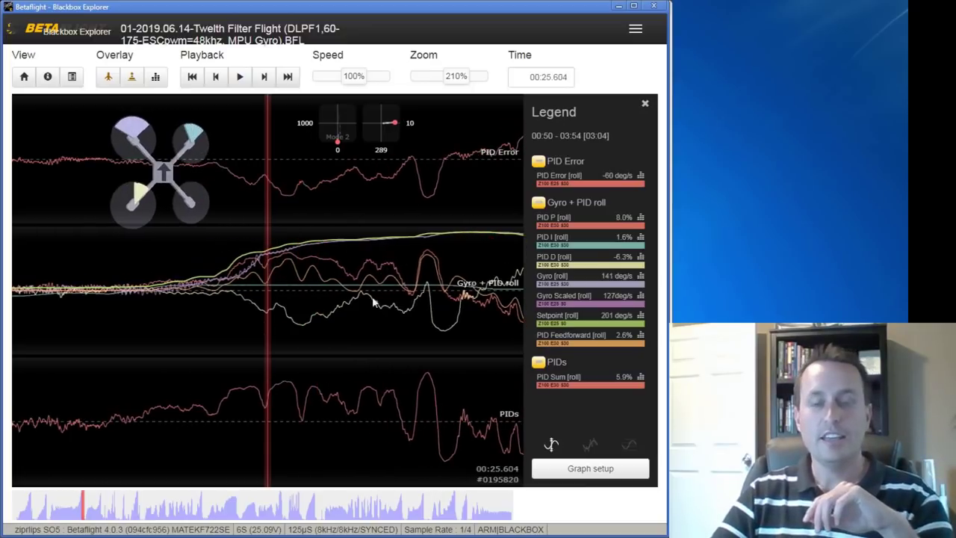
drag(374, 299, 322, 303)
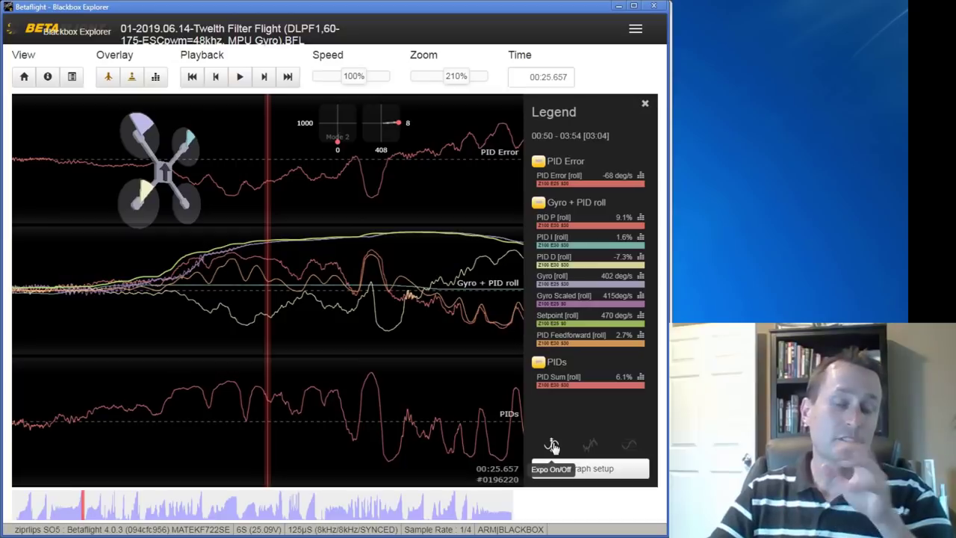
click(552, 446)
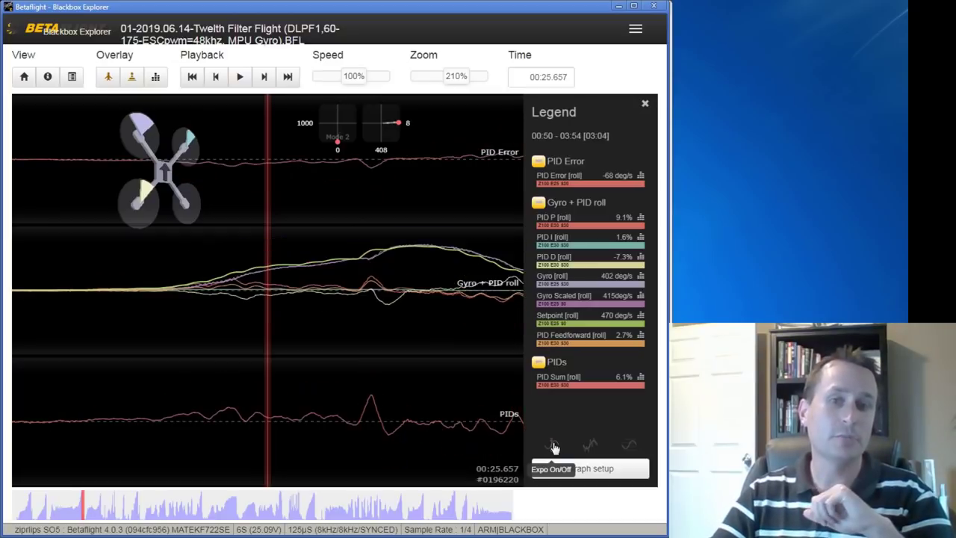
- Toggle expo on, off and on again to compare trace amplitude
scroll(362, 358, up, 2)
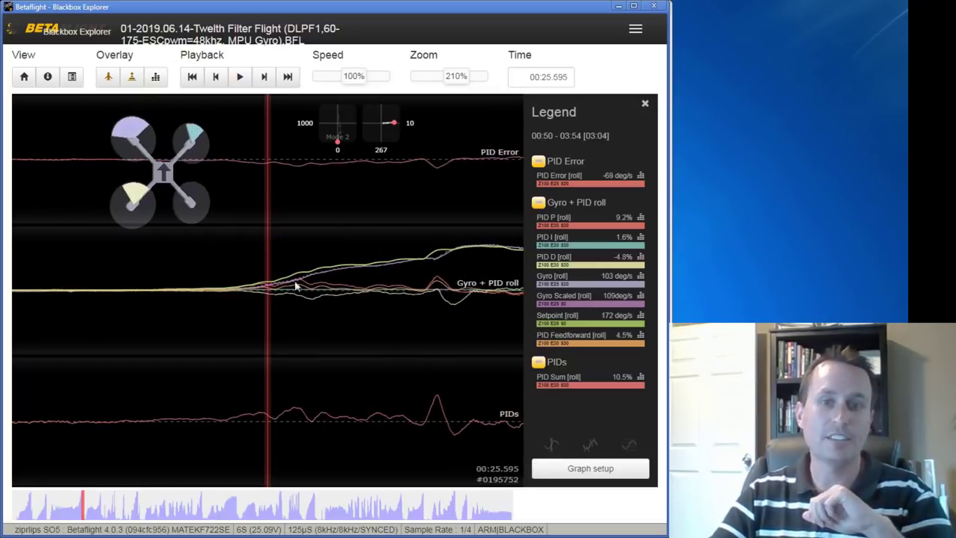
scroll(394, 313, down, 4)
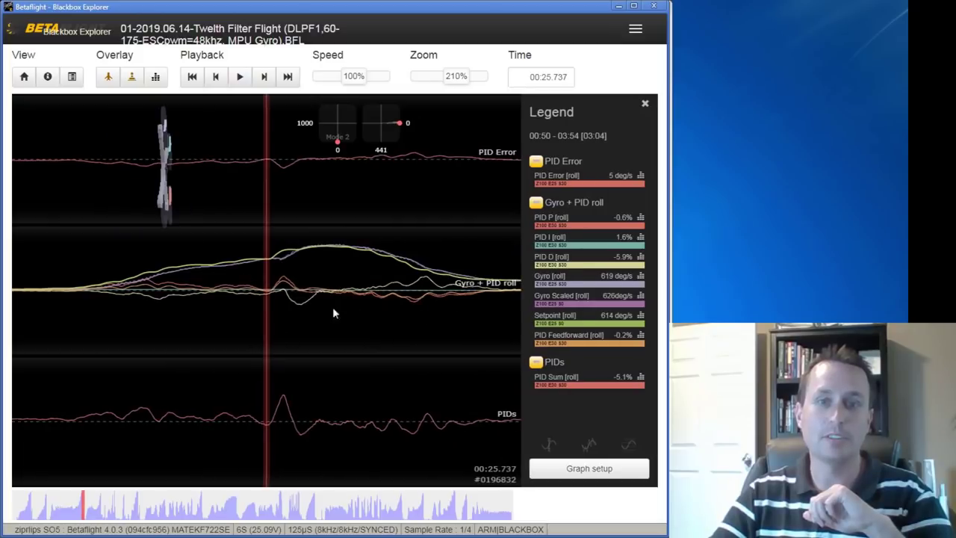
scroll(338, 315, up, 3)
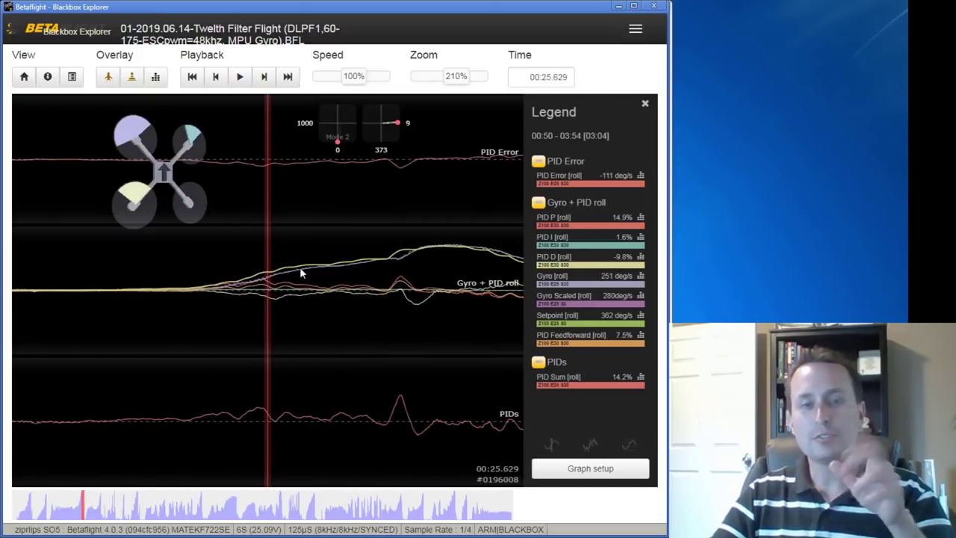
click(551, 444)
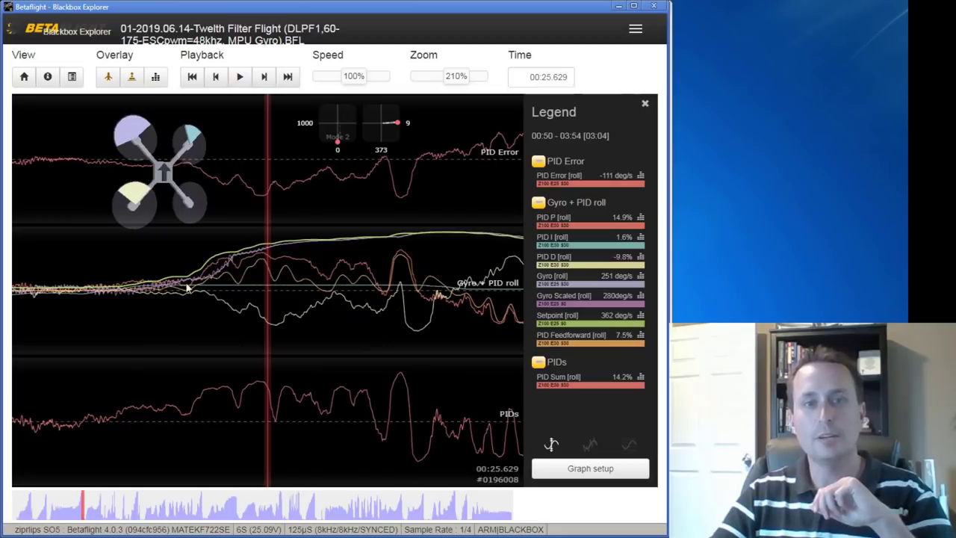
click(551, 445)
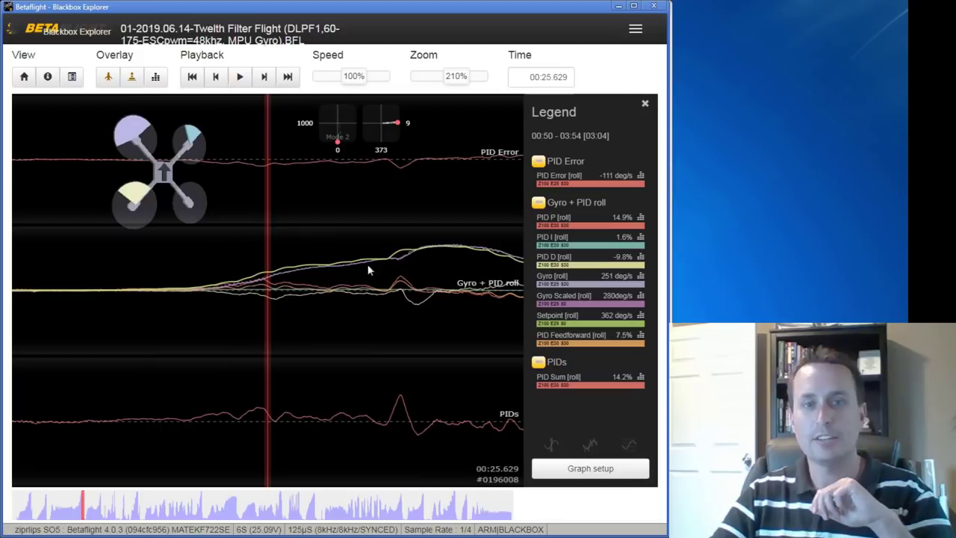
click(552, 445)
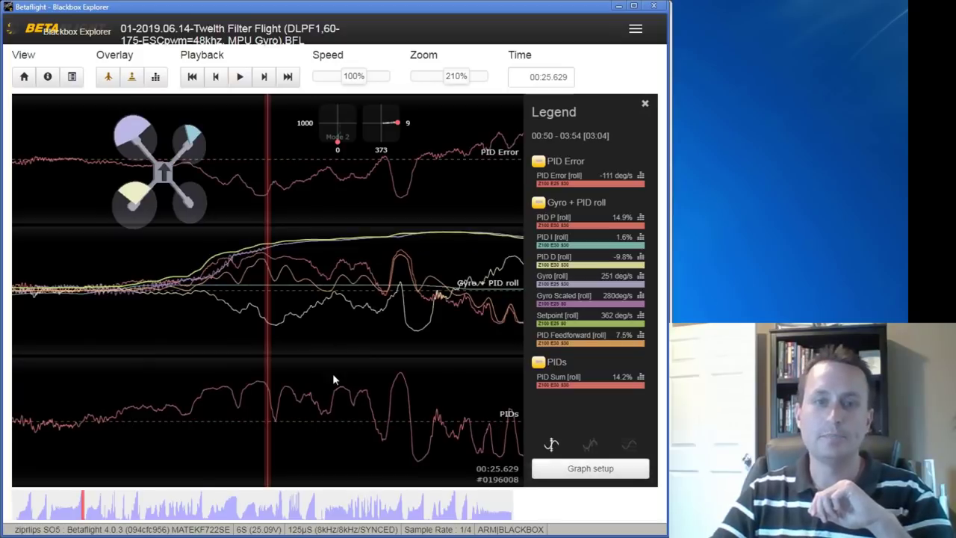
- Switch to the Roll/Pitch/Yaw/Pterm/Dterm layout and show only the enlarged Pterm graph at 00:25.581
key(2)
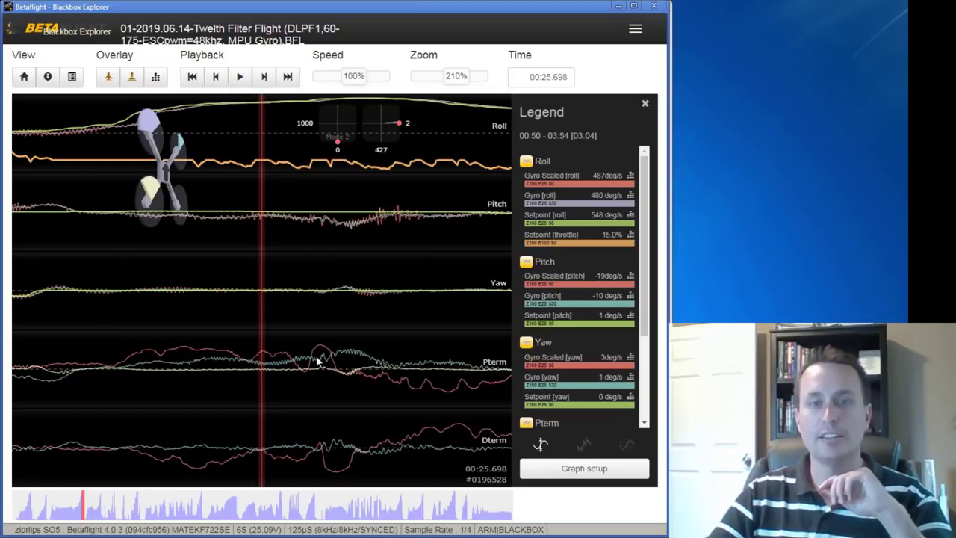
click(497, 359)
drag(356, 297, 429, 299)
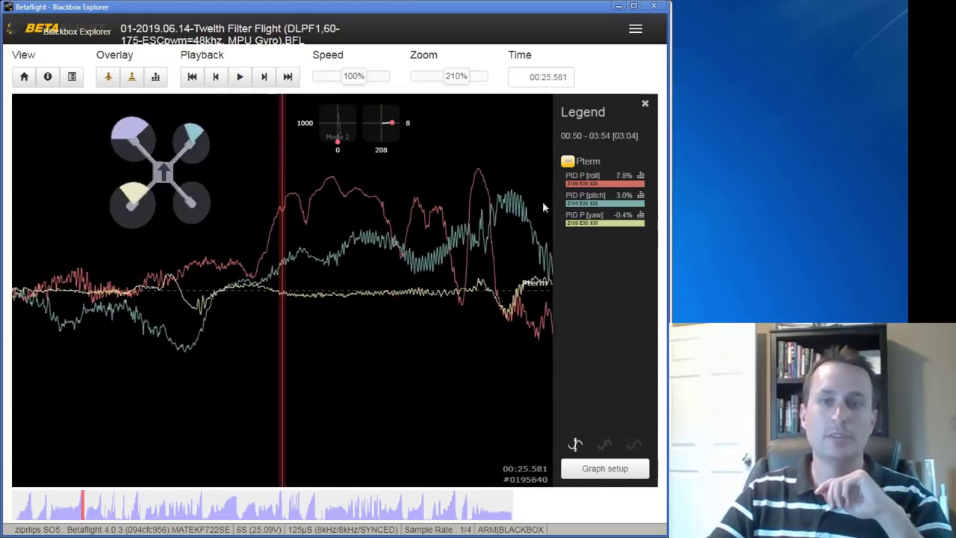
- Toggle Pterm smoothing on and off at 00:25.711, ending with smoothing off
click(606, 447)
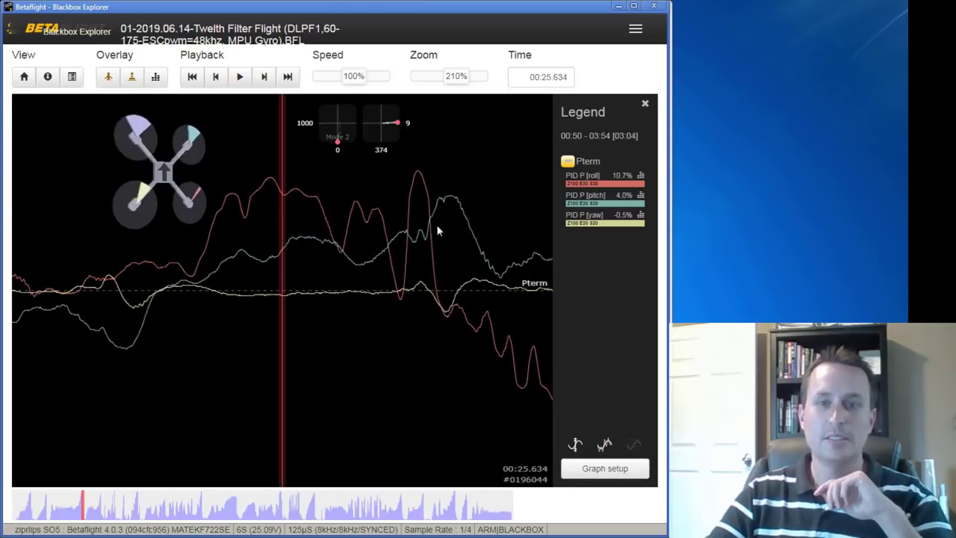
drag(500, 364, 448, 359)
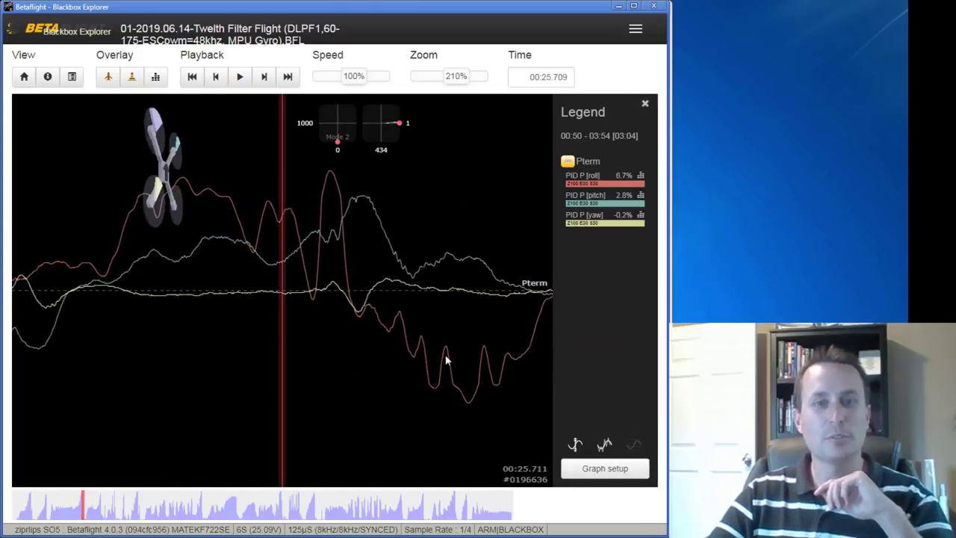
click(605, 446)
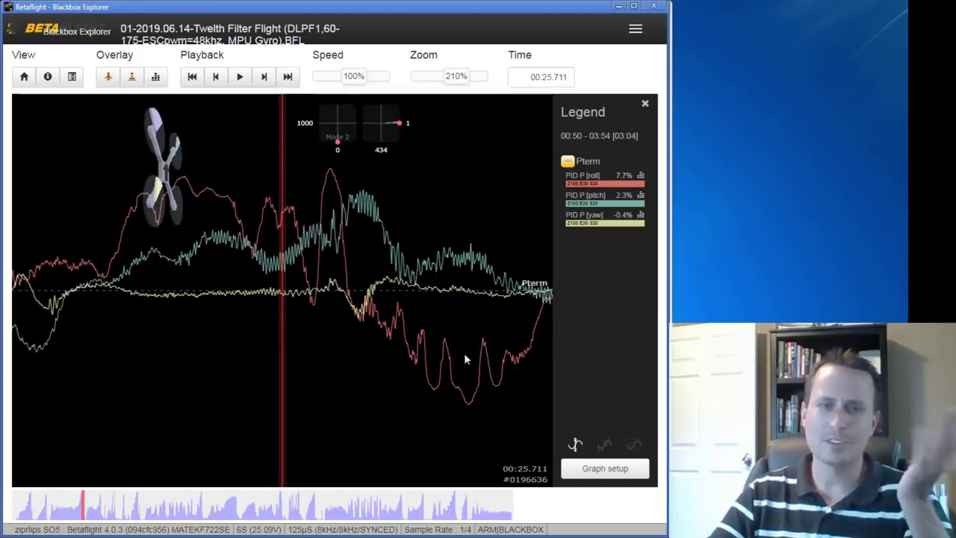
click(604, 446)
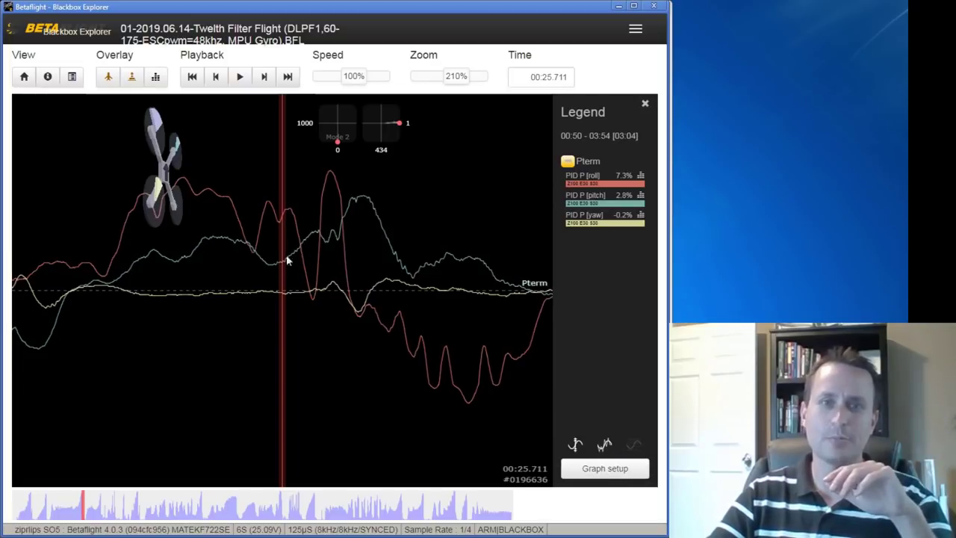
click(607, 446)
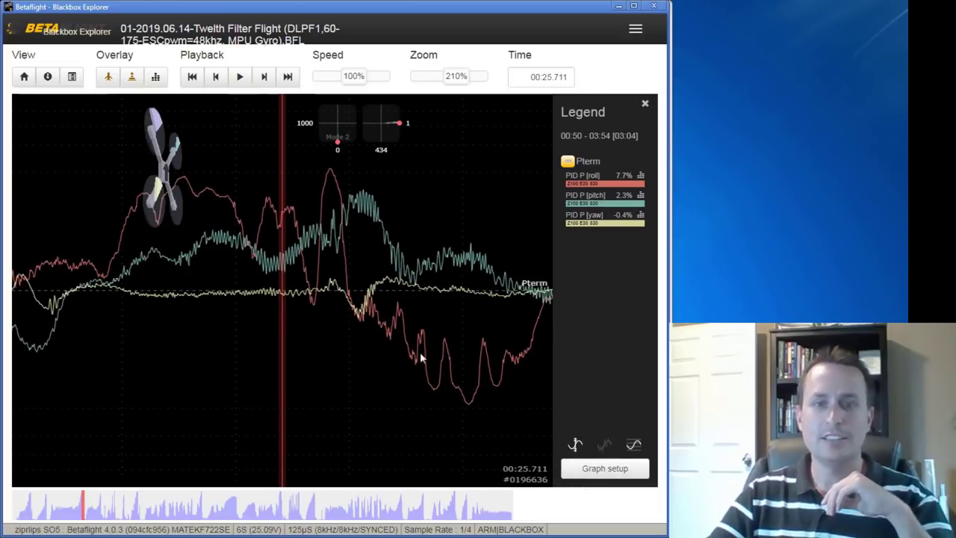
- Toggle smoothing and expo on the Pterm traces, then advance the log to 00:25.863
click(590, 448)
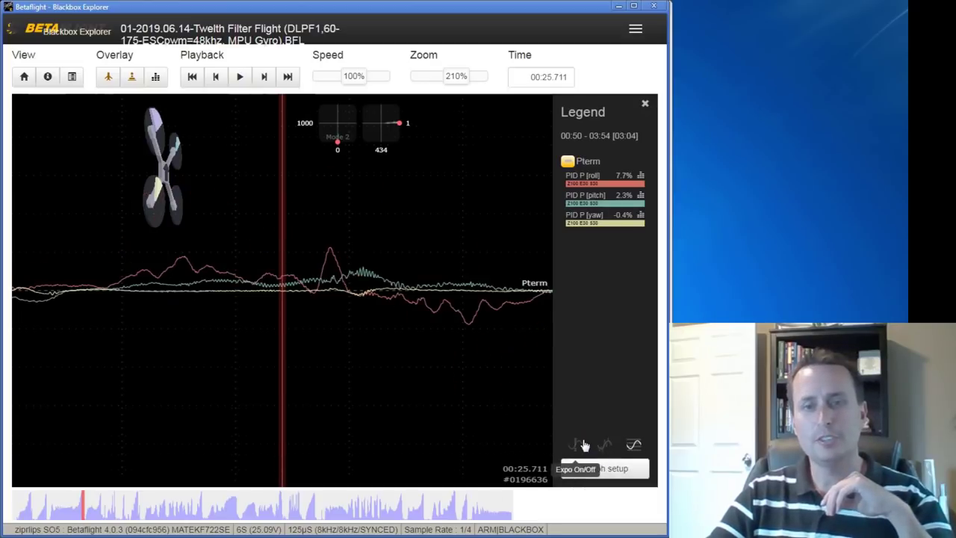
click(589, 448)
click(590, 449)
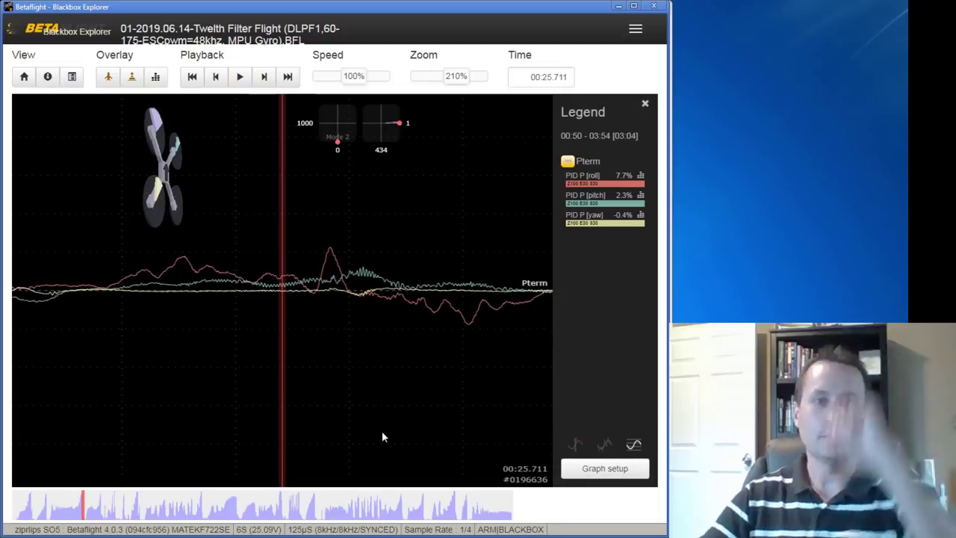
click(575, 445)
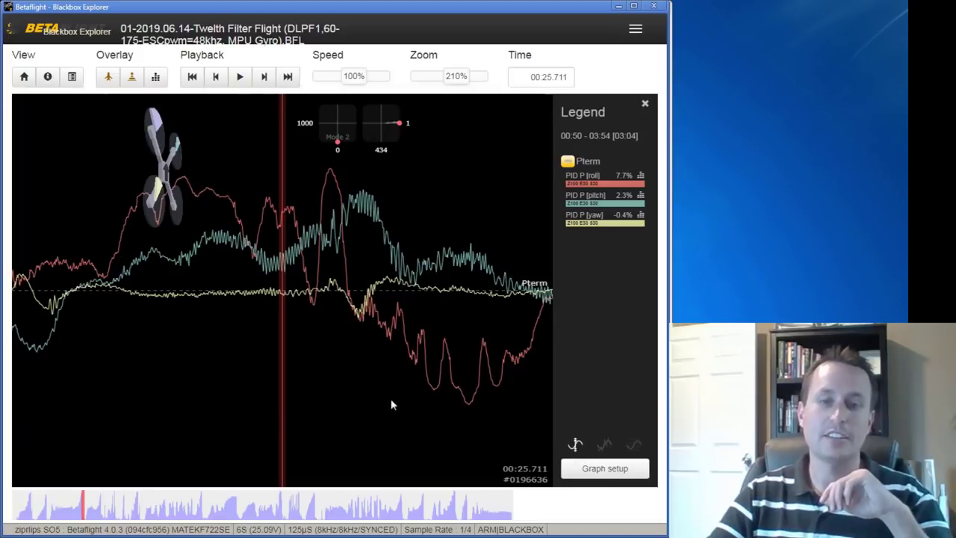
drag(391, 404, 373, 397)
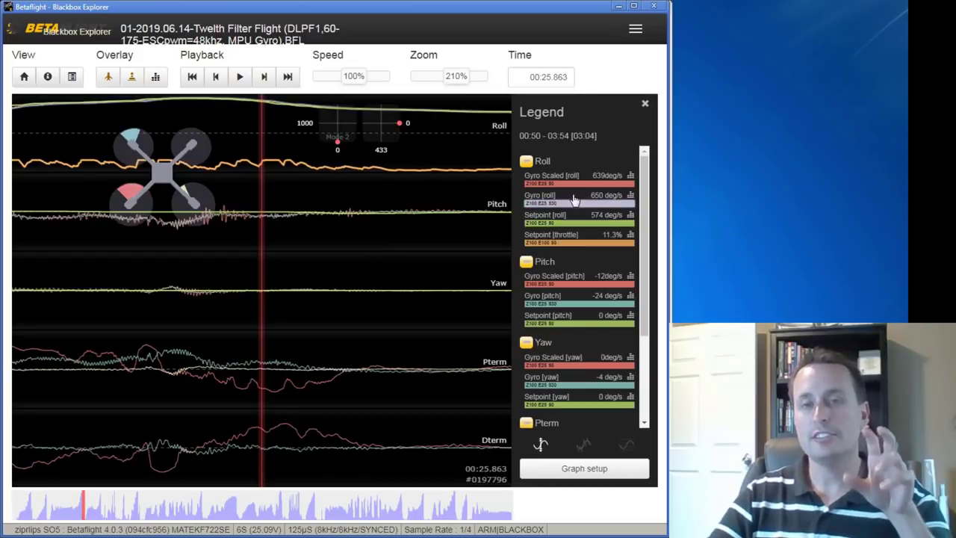
- Remove the Roll and Pitch graphs in Graph setup and save the layout
click(591, 472)
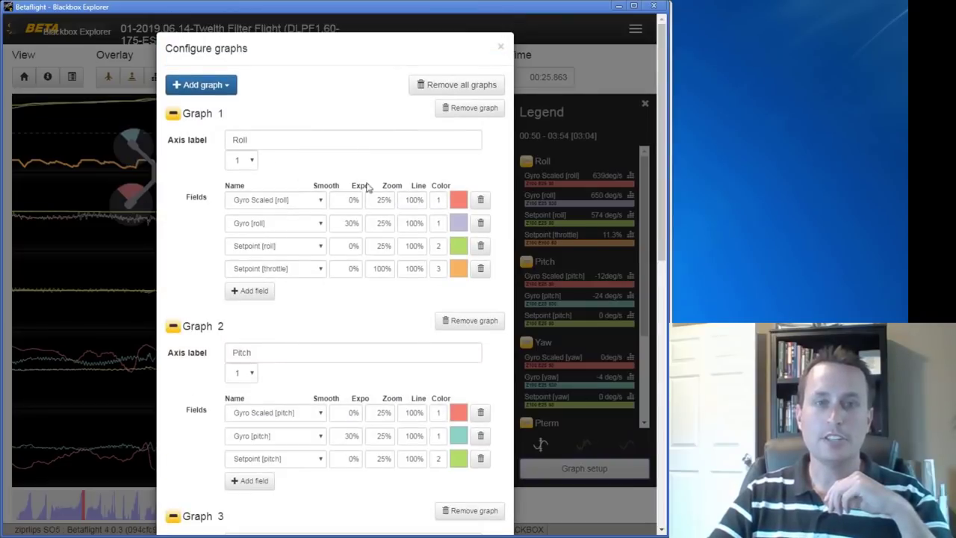
click(458, 109)
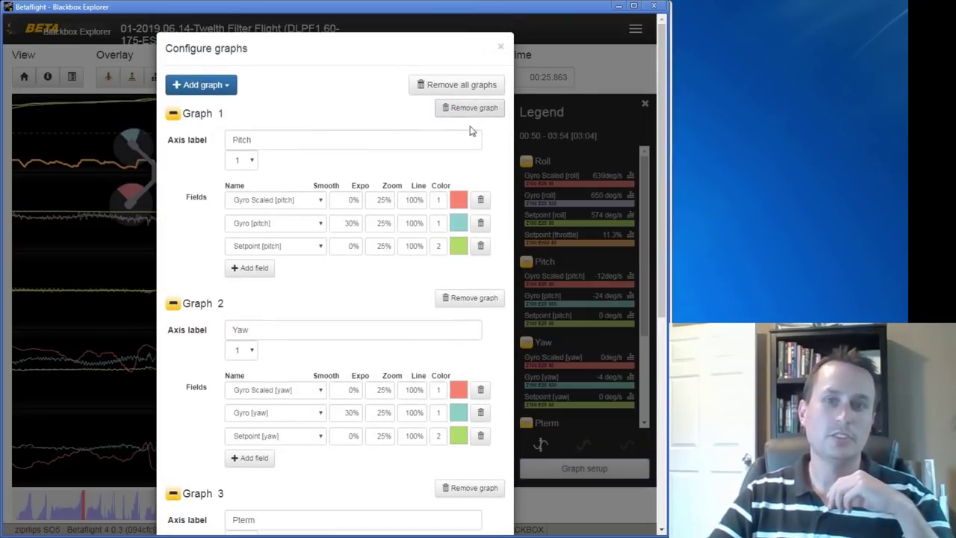
click(485, 109)
scroll(478, 314, down, 5)
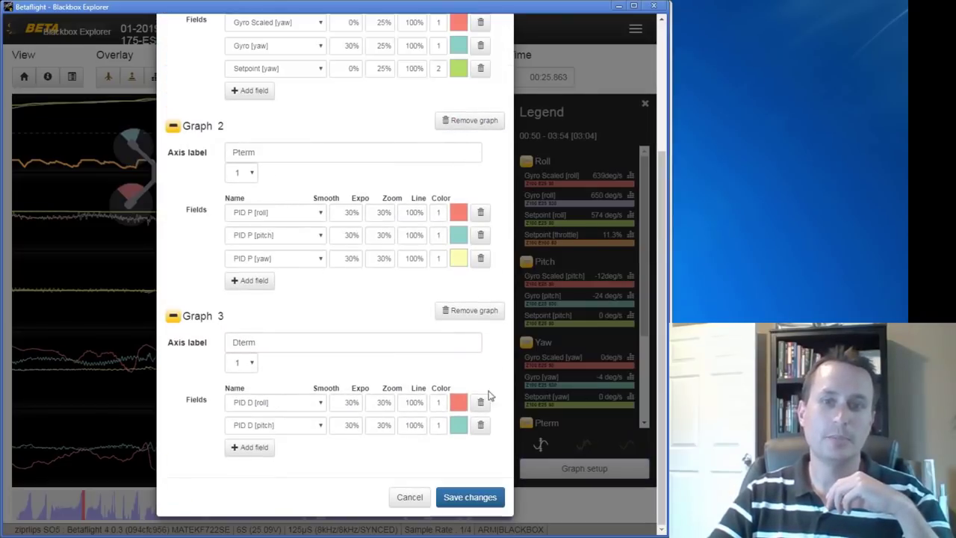
click(478, 495)
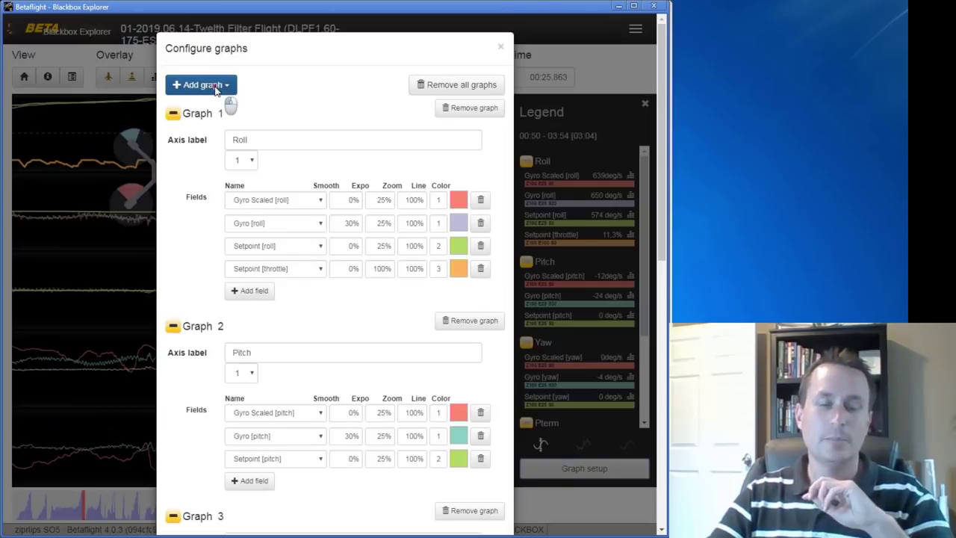
- Add a Motors graph to the layout and save it
click(215, 87)
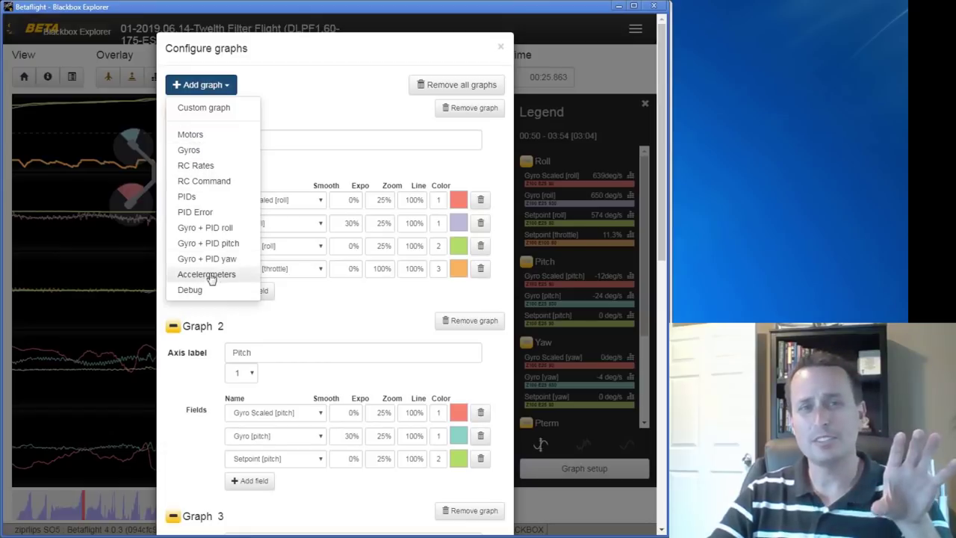
click(183, 140)
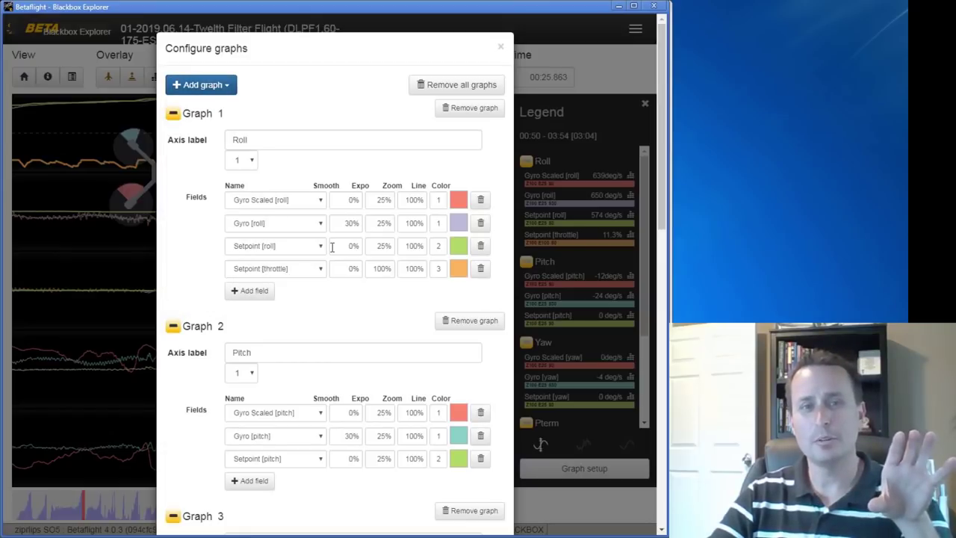
scroll(320, 247, down, 10)
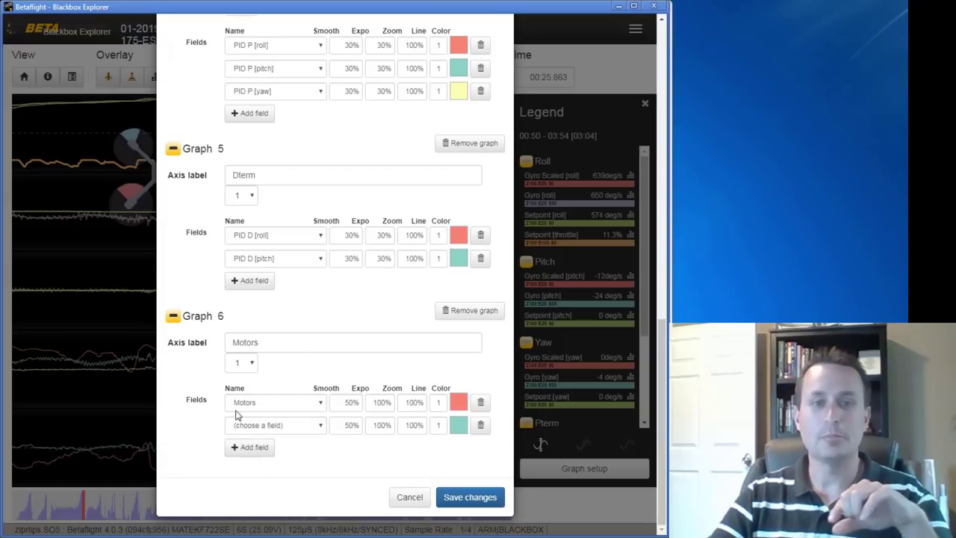
click(469, 500)
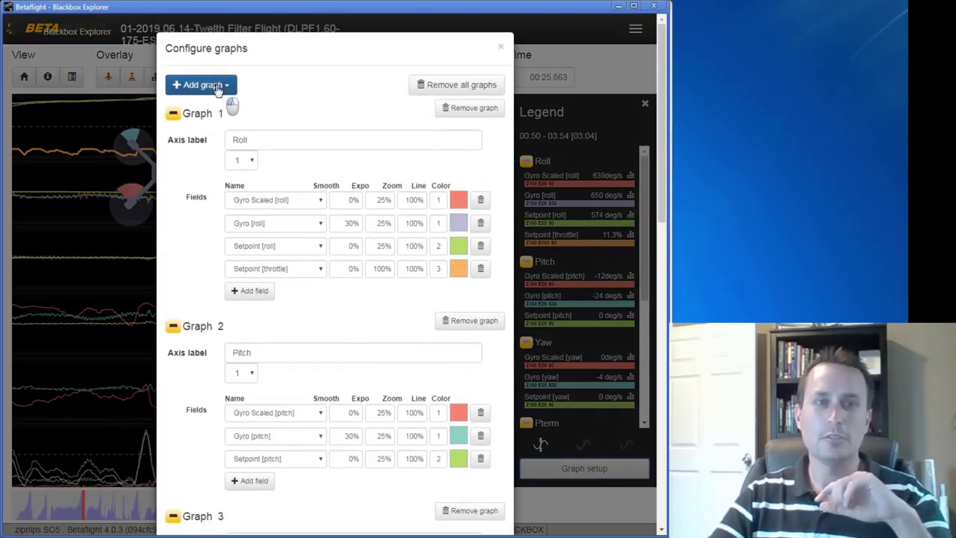
- Add a custom graph labelled PID Sum plotting the PID Sum field, and save
click(220, 90)
click(220, 111)
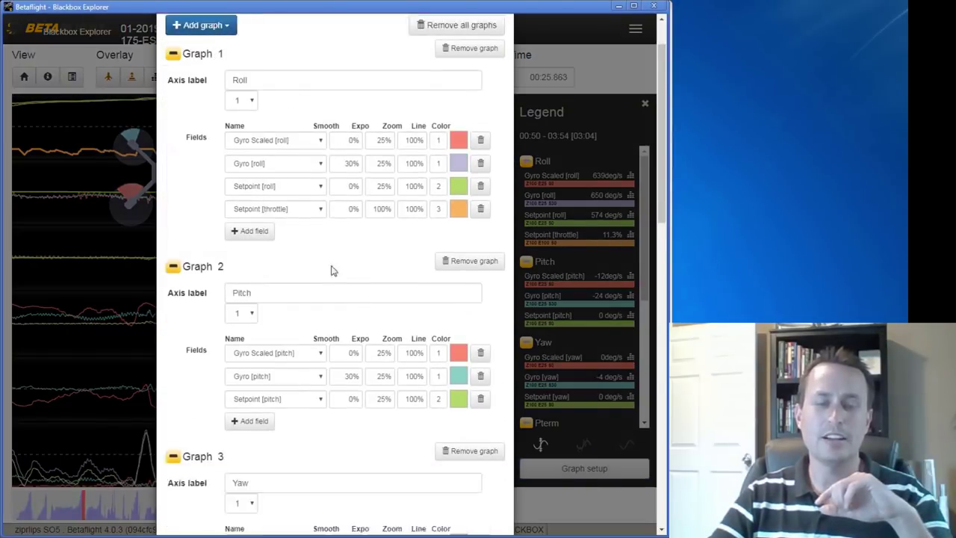
scroll(333, 270, down, 15)
drag(297, 366, 171, 368)
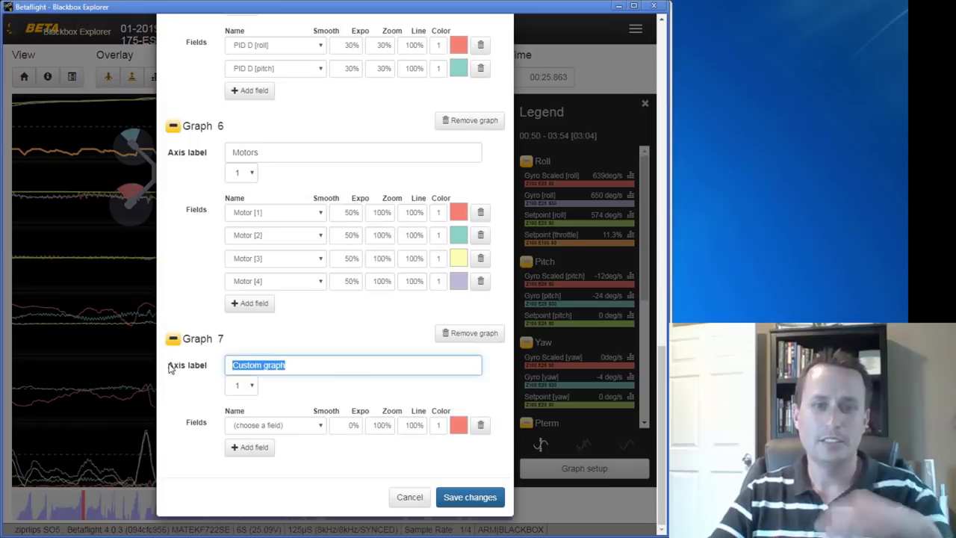
text(PID Sum)
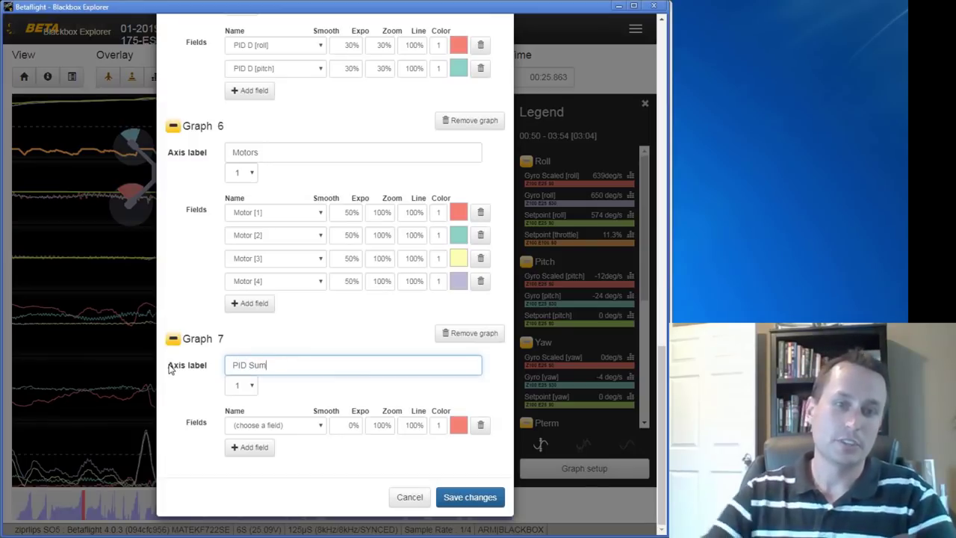
click(276, 429)
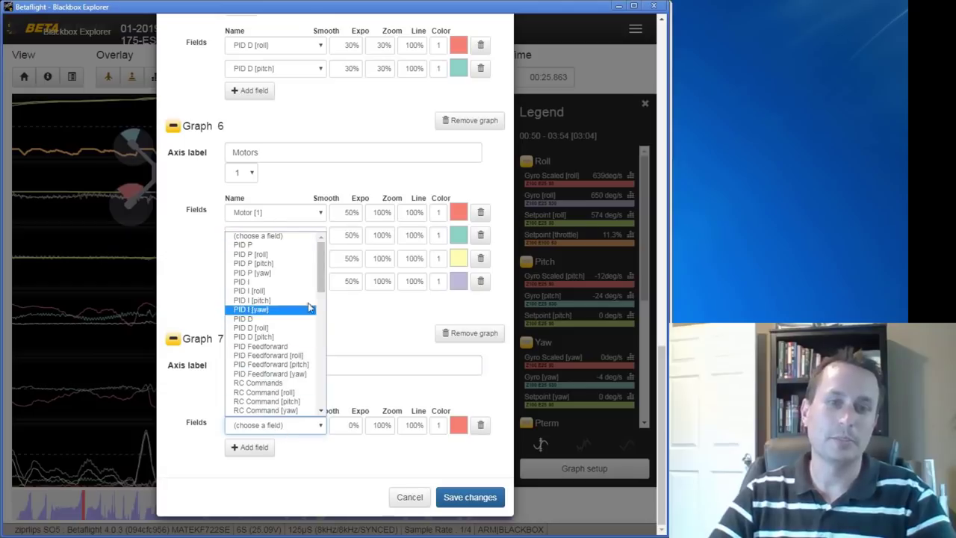
scroll(335, 312, down, 5)
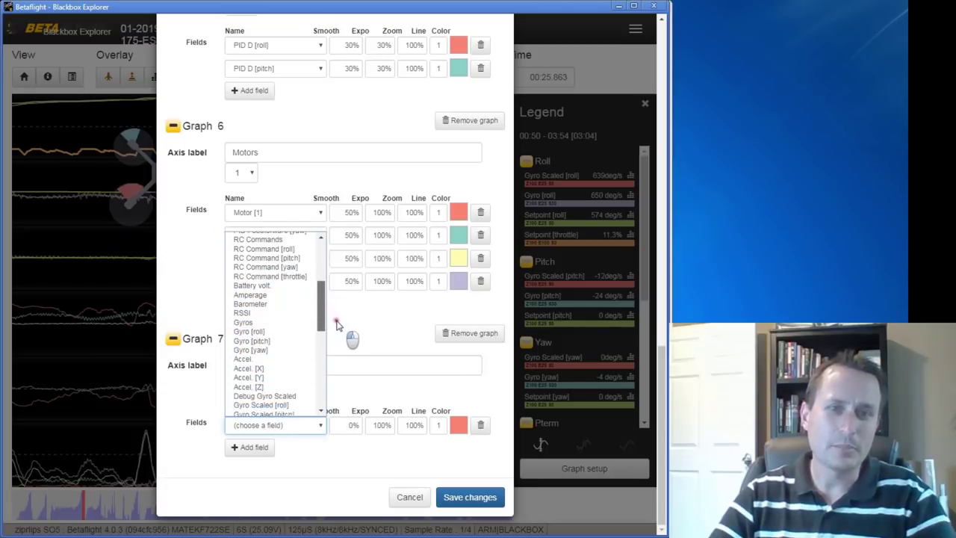
scroll(338, 328, down, 5)
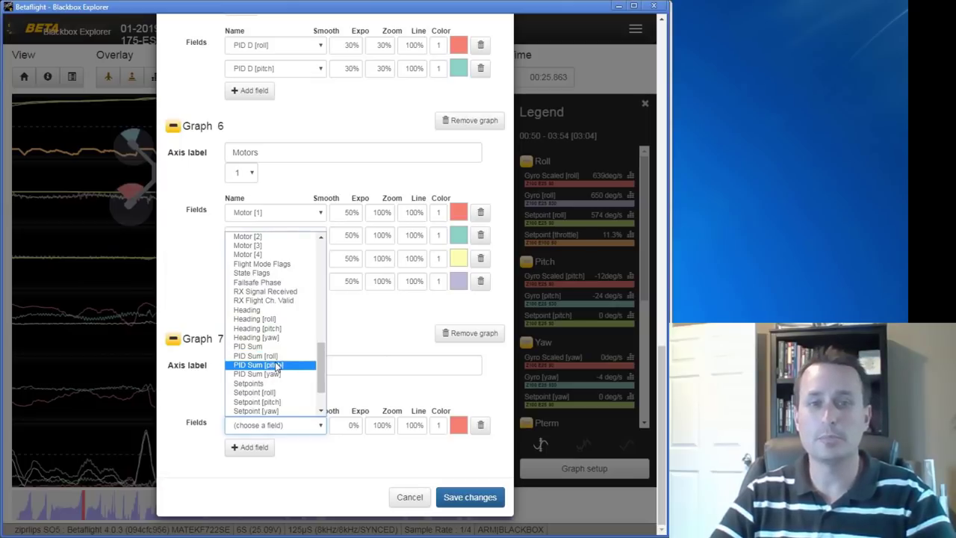
click(254, 348)
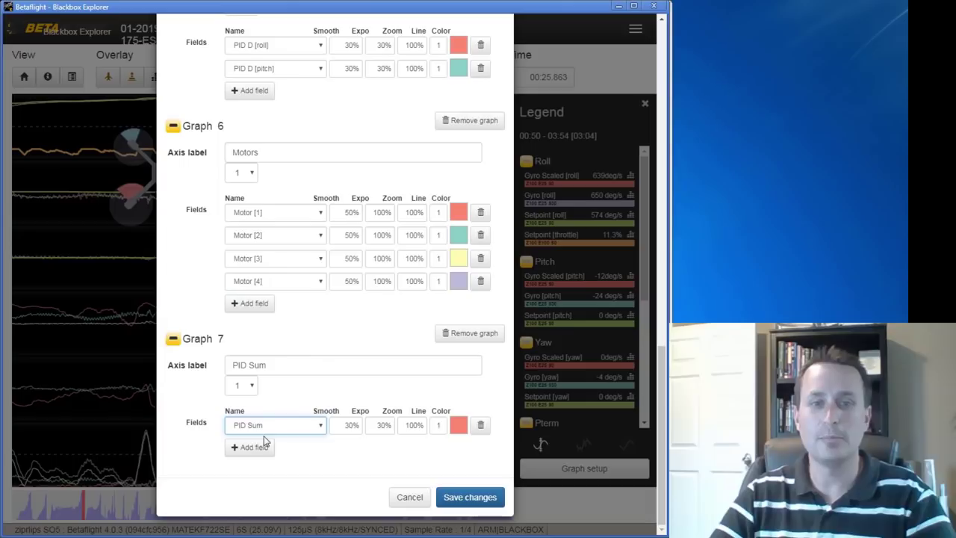
click(469, 499)
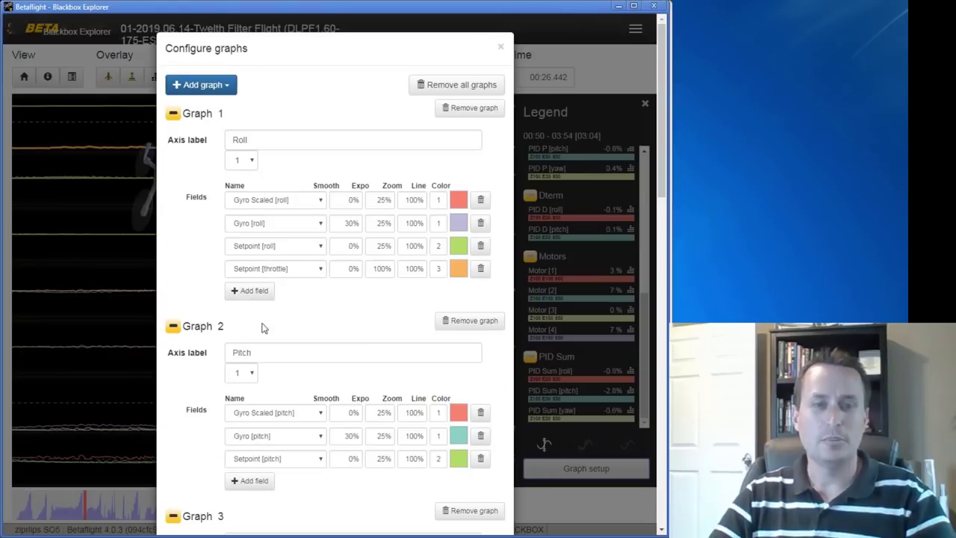
- Drag the Pitch graph above the Roll graph and scroll down the Configure graphs dialog
drag(210, 325, 209, 143)
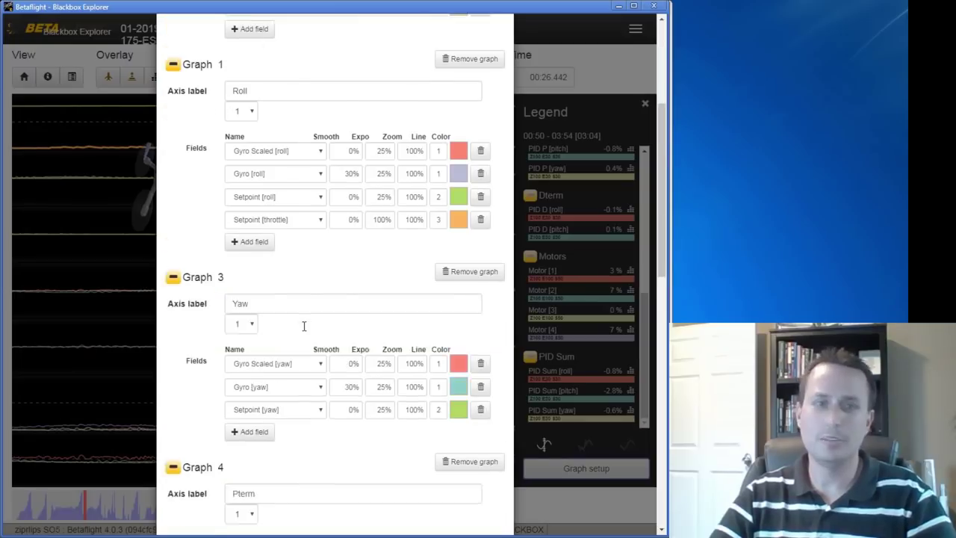
scroll(304, 327, down, 12)
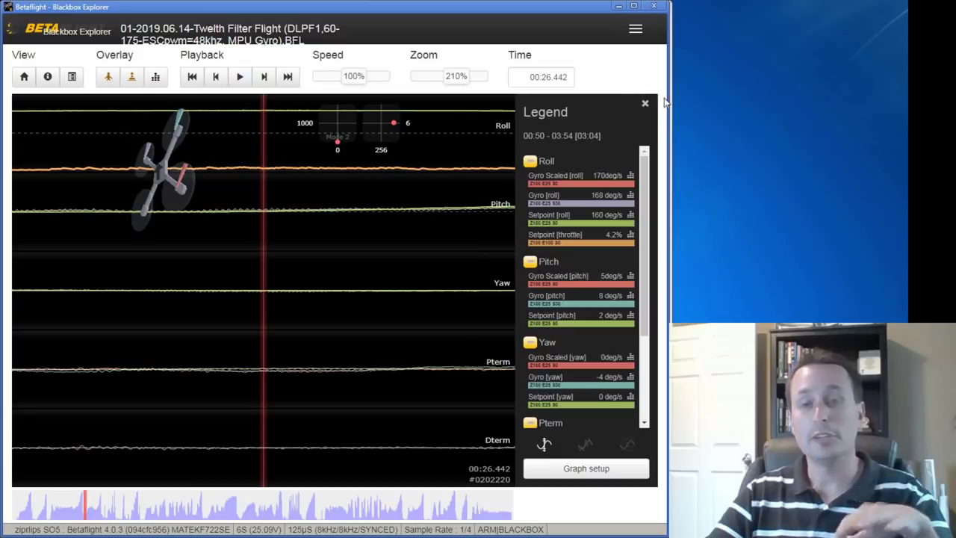
- Widen the window and open the flight log in a second viewer window
drag(667, 101, 790, 100)
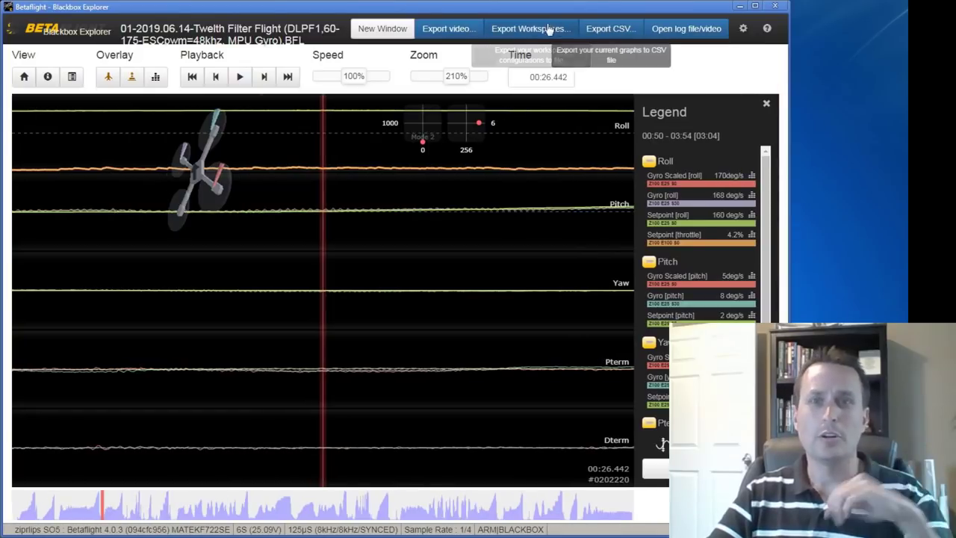
click(368, 33)
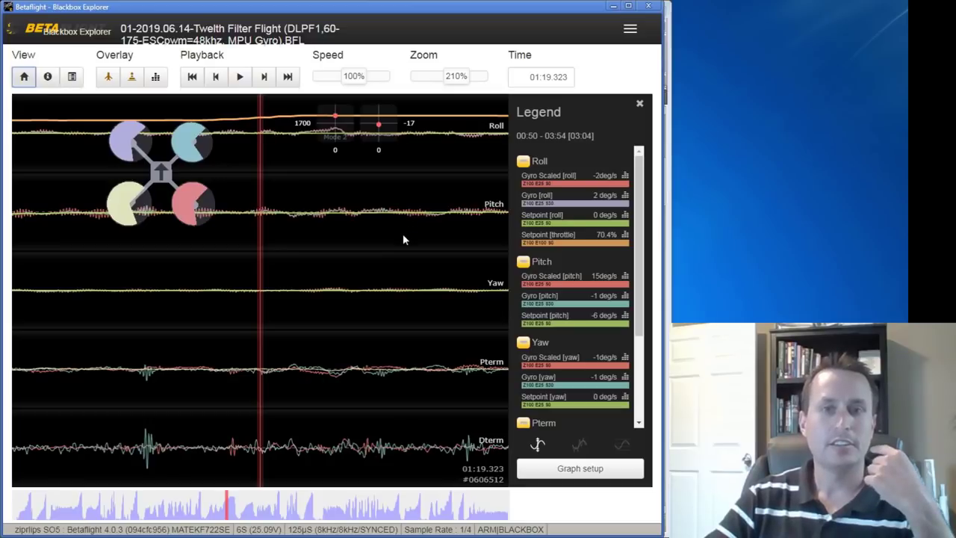
- Switch to the Error + P/D layout, move to 00:25.535, and expand the Gyro + PID roll graph
key(2)
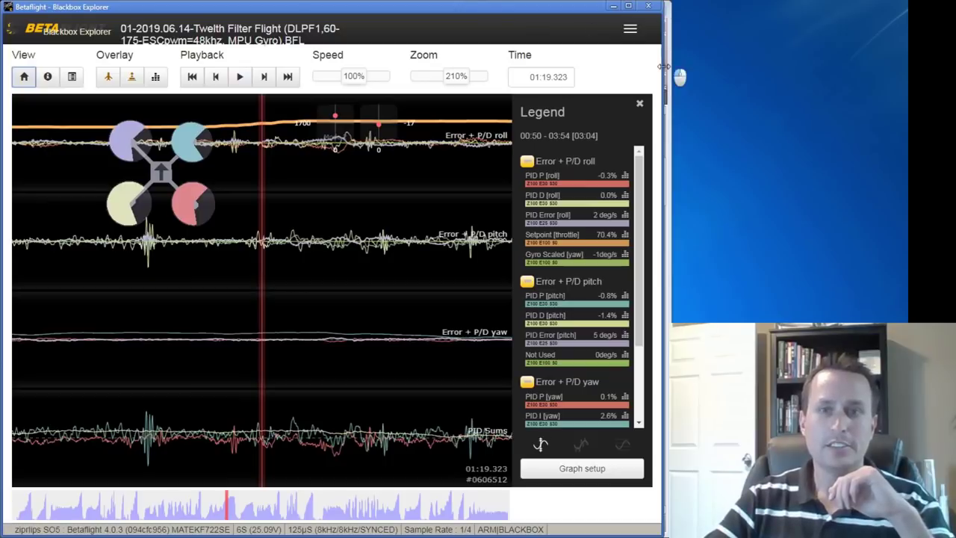
drag(669, 71, 674, 71)
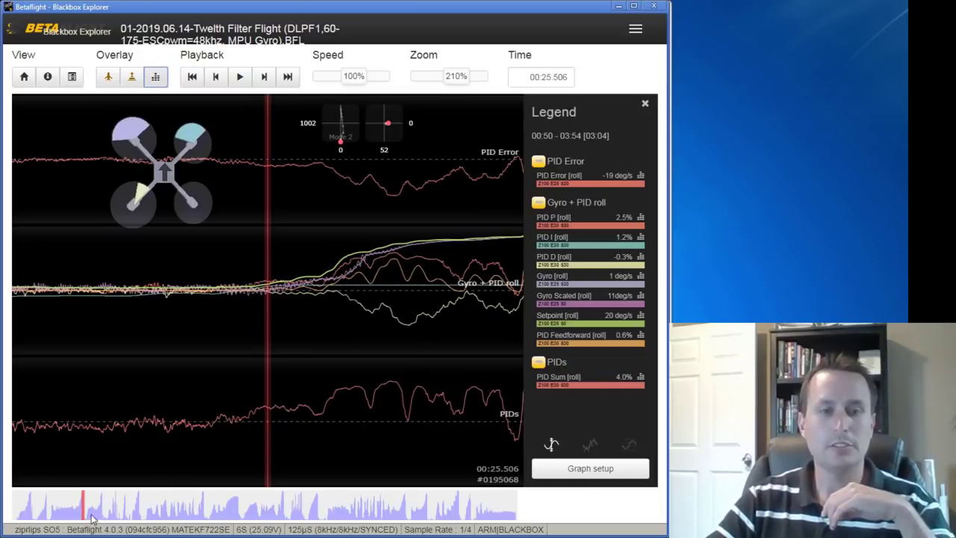
drag(418, 294, 376, 342)
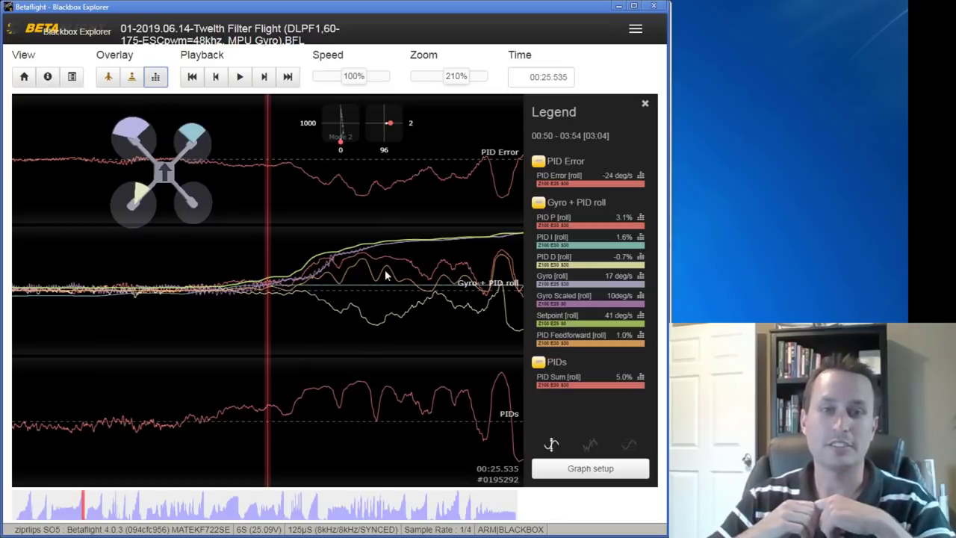
click(543, 208)
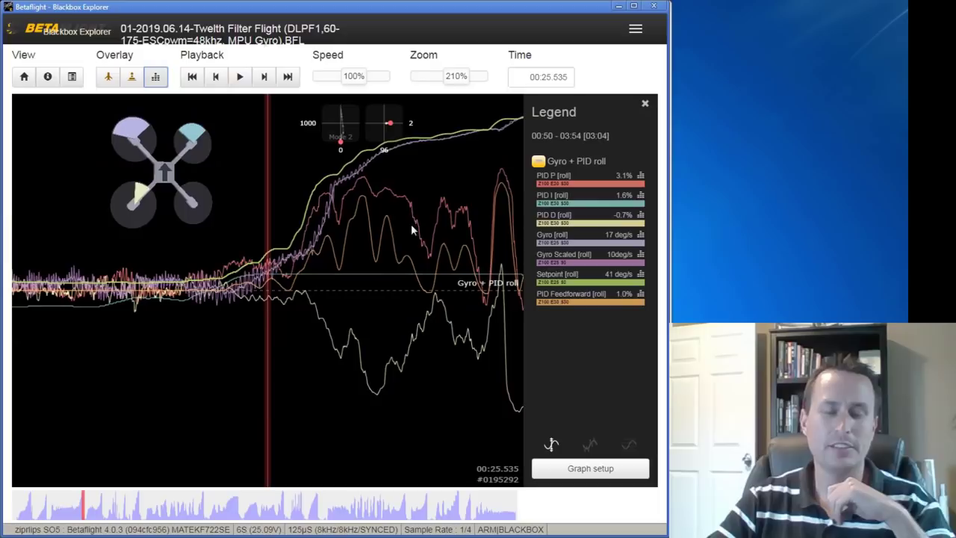
- Remove Gyro Scaled [roll] from the Gyro + PID roll graph in Graph setup, then pan into the roll
scroll(394, 259, down, 2)
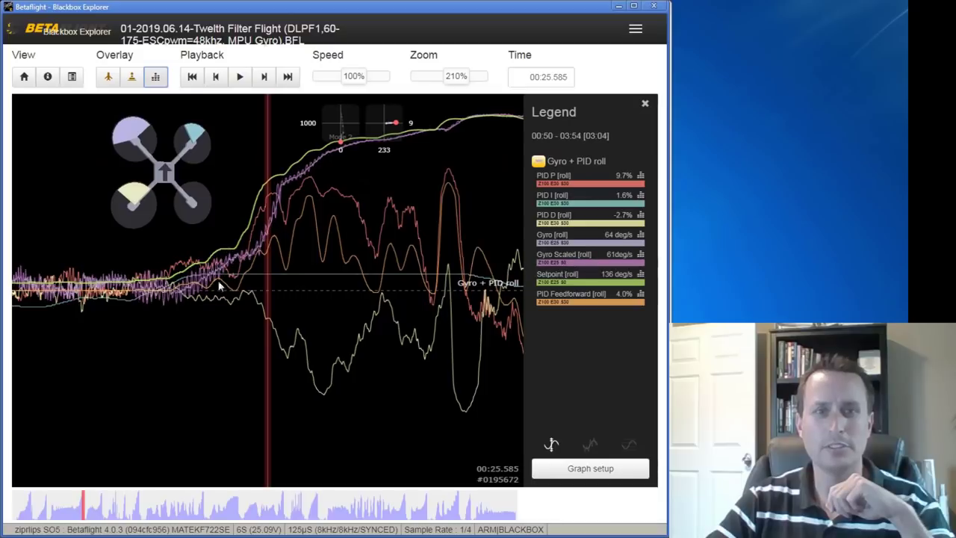
click(591, 468)
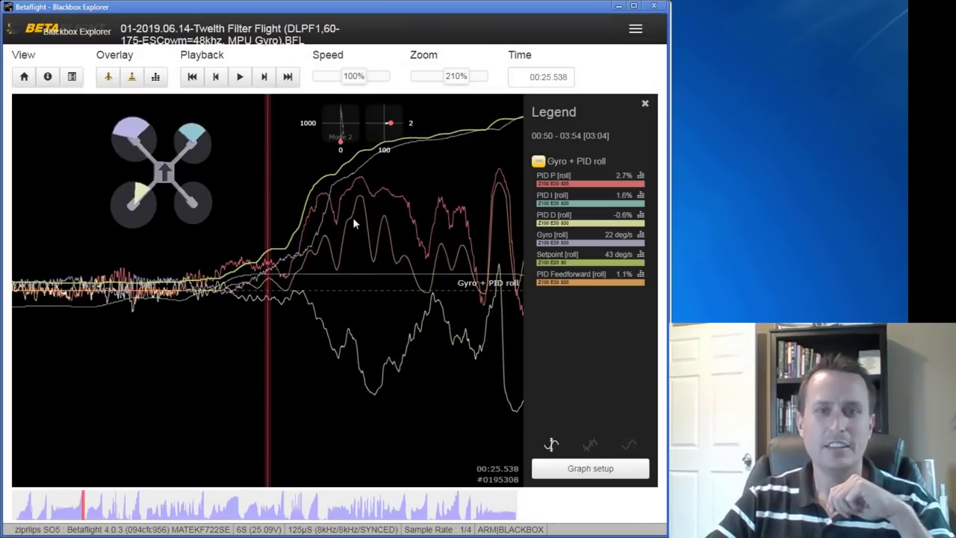
drag(353, 218, 326, 228)
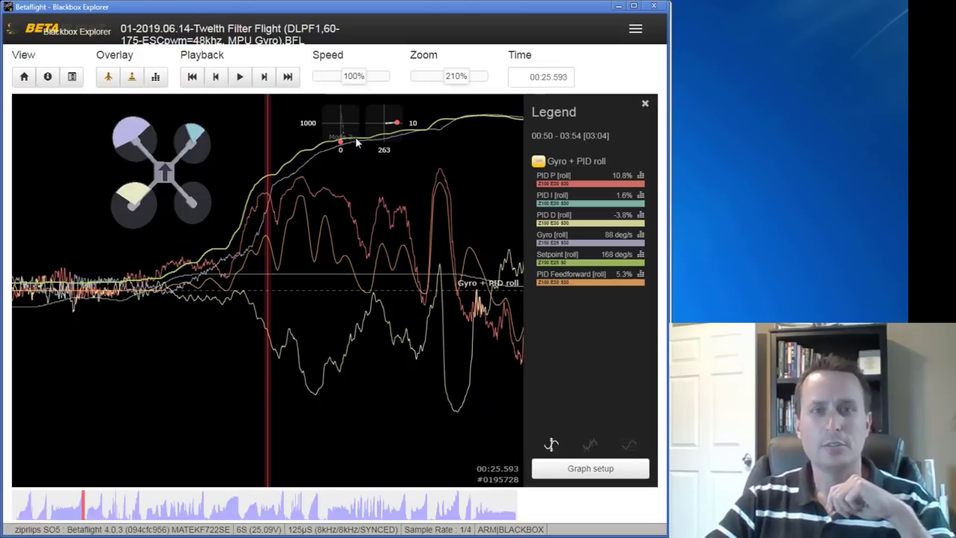
scroll(374, 194, up, 1)
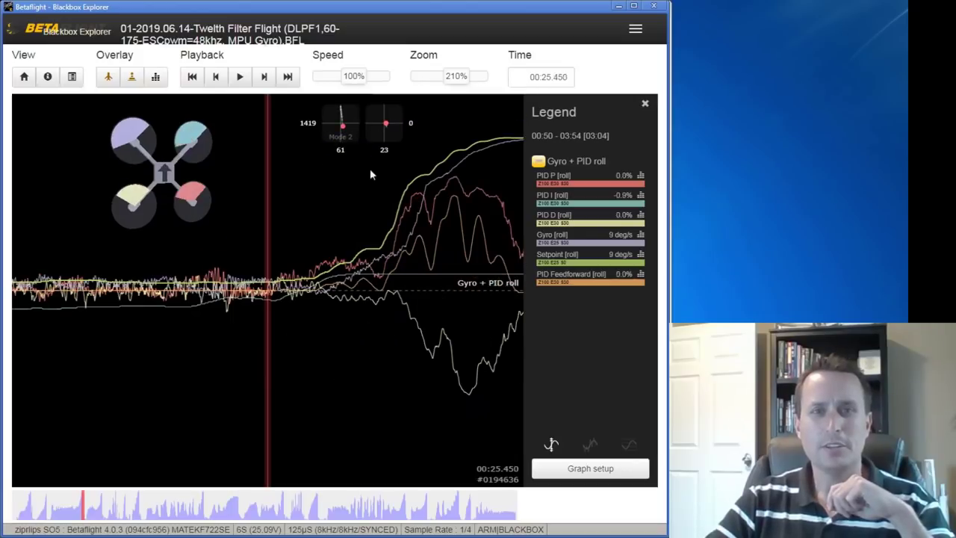
drag(420, 245, 372, 245)
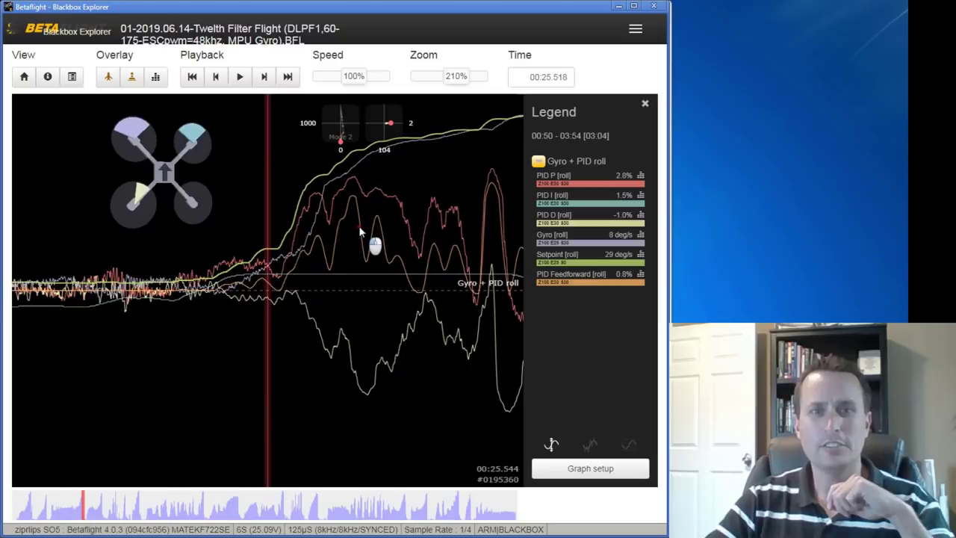
drag(436, 160, 382, 137)
- Pan back to the start of the roll move and zoom the time axis from 210% to 460%
scroll(351, 233, up, 1)
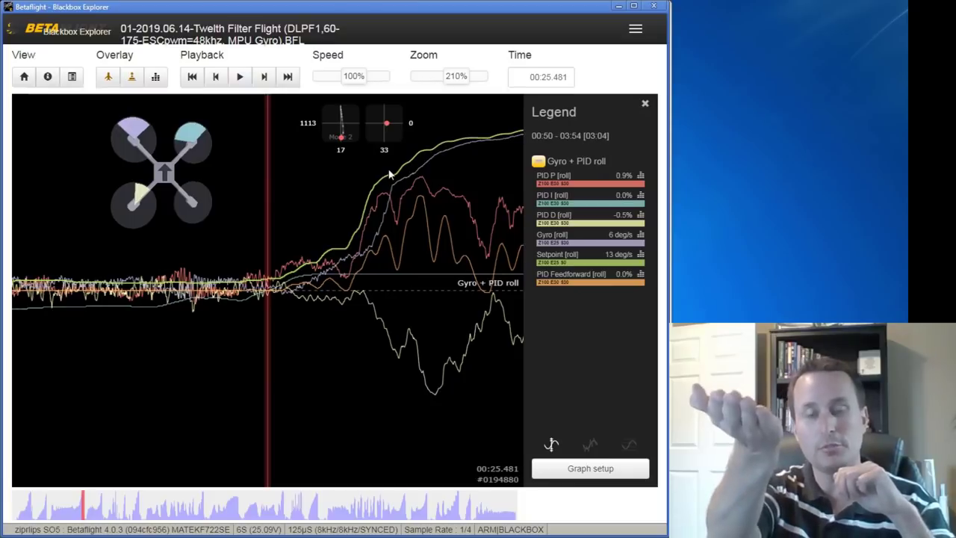
drag(389, 258, 284, 248)
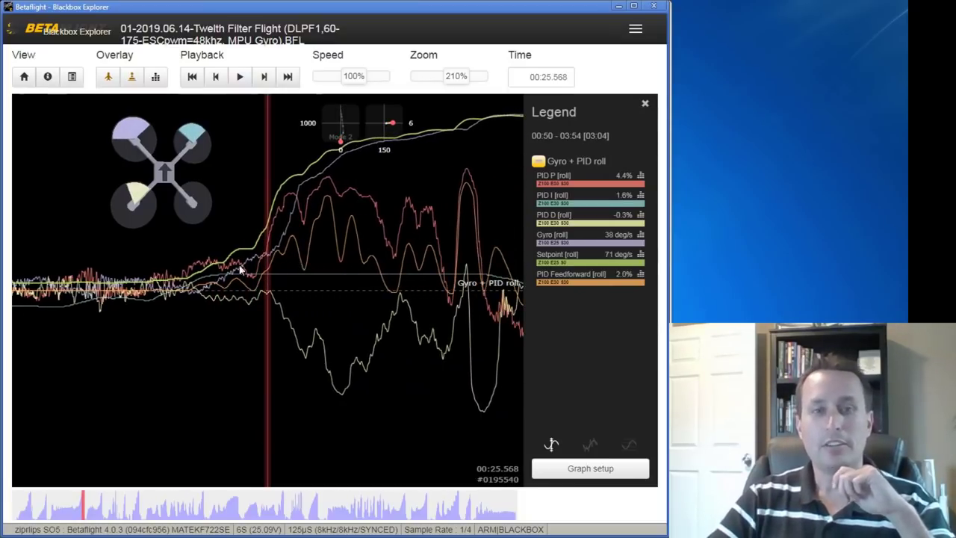
drag(241, 271, 284, 277)
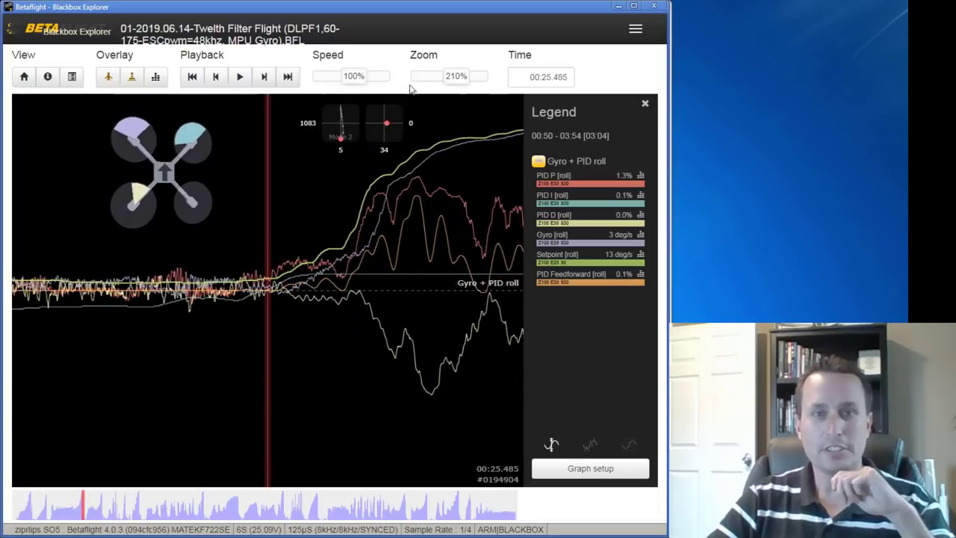
drag(457, 77, 469, 78)
- Scroll the roll graph around 00:25.5, settling near 00:25.544 with 45 deg/s setpoint versus 27 deg/s gyro
scroll(373, 318, up, 1)
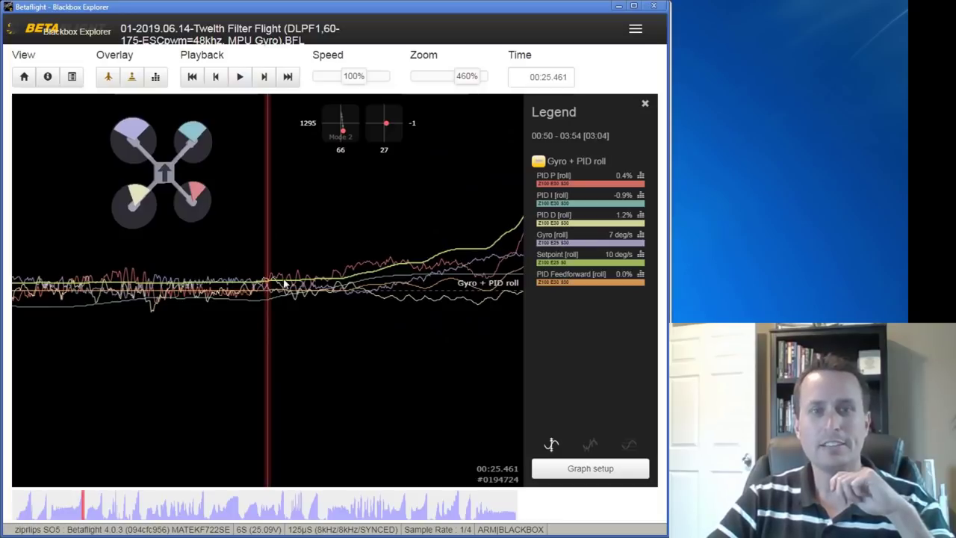
scroll(279, 324, up, 2)
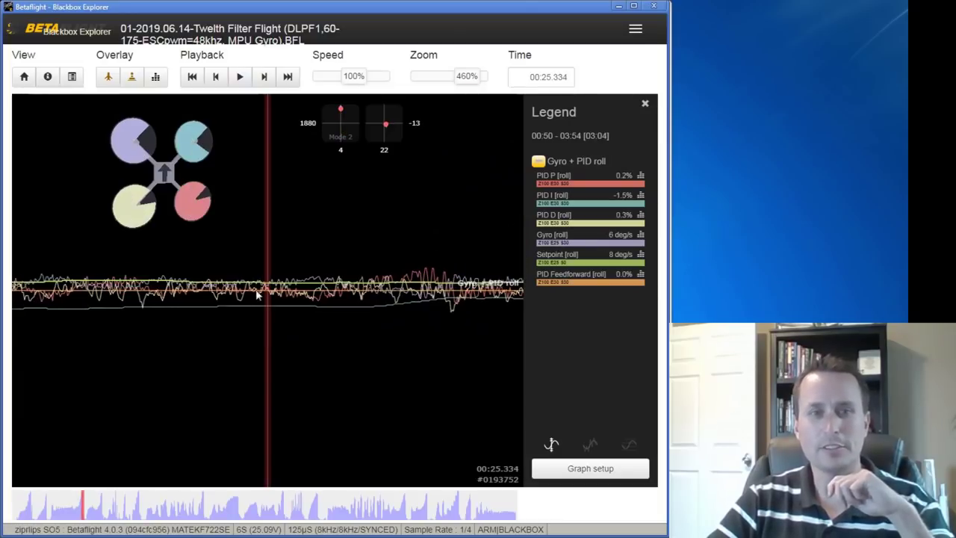
scroll(337, 292, down, 3)
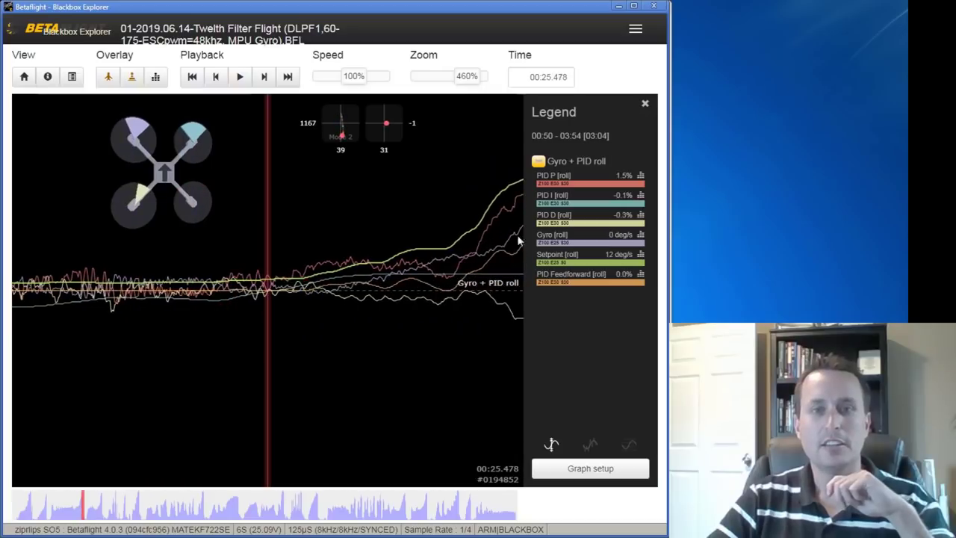
scroll(326, 276, down, 3)
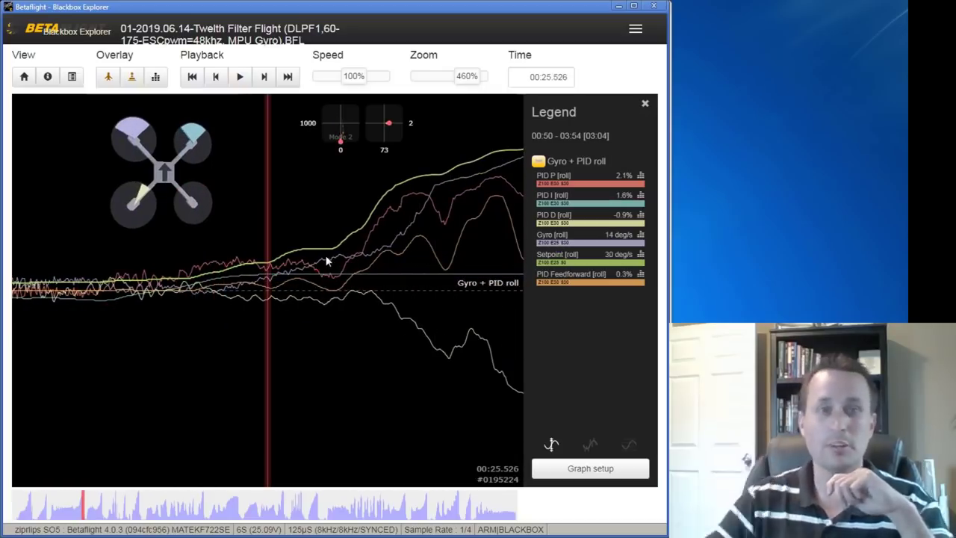
scroll(321, 256, down, 1)
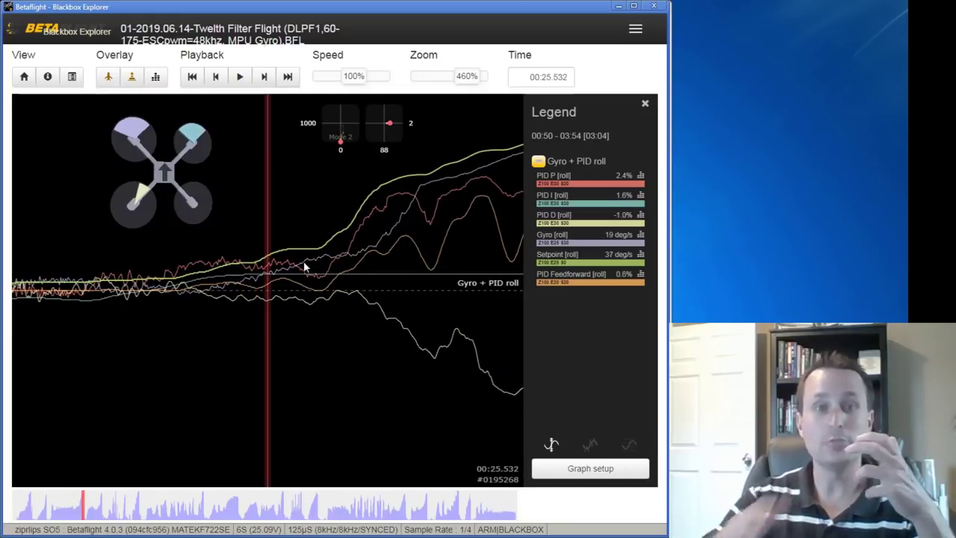
scroll(322, 280, down, 3)
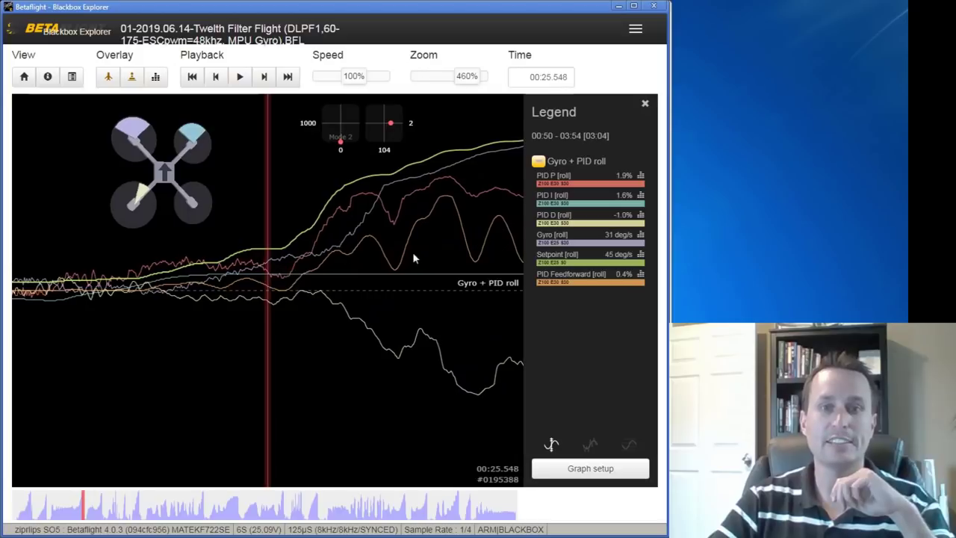
scroll(320, 269, down, 2)
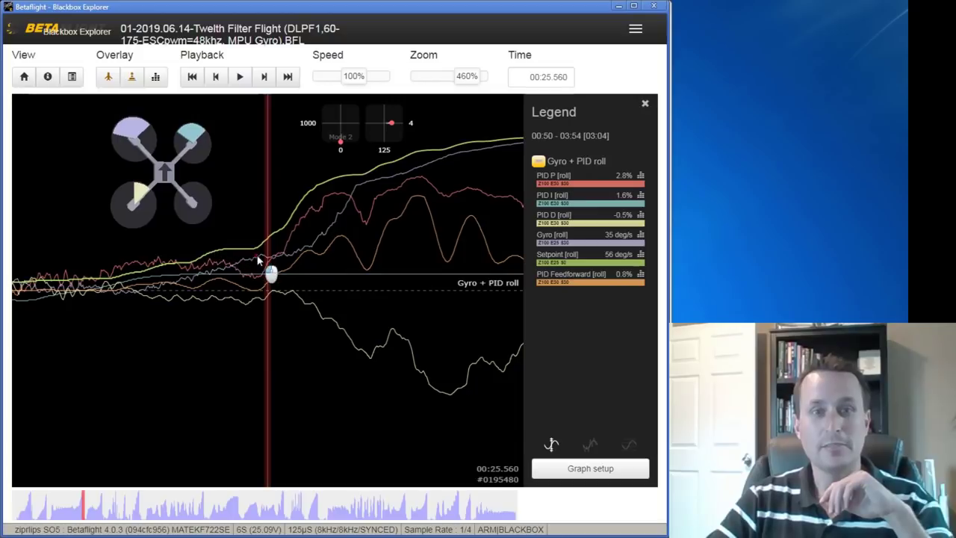
drag(262, 258, 326, 273)
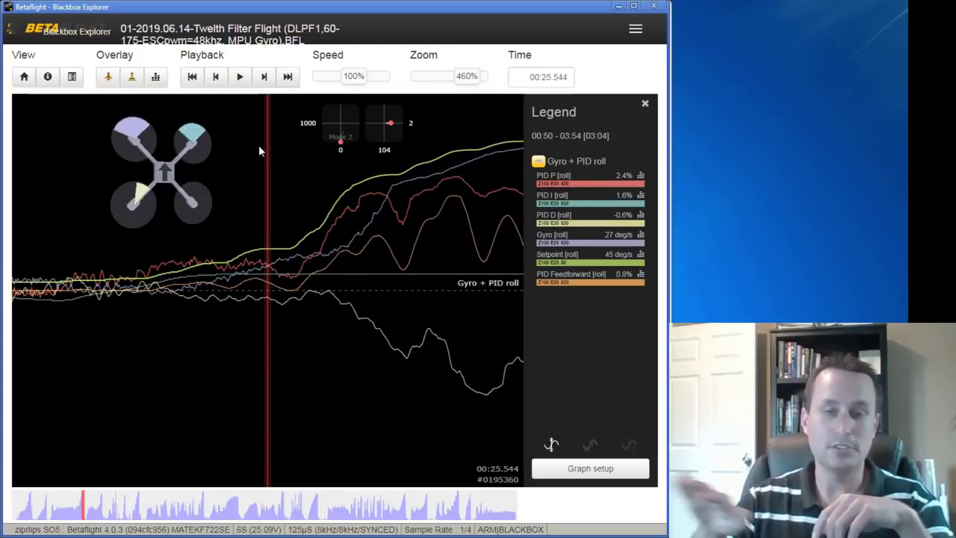
- Pan the roll traces back to about 00:25.025 and reduce the zoom from 460% to 420%
scroll(250, 278, down, 3)
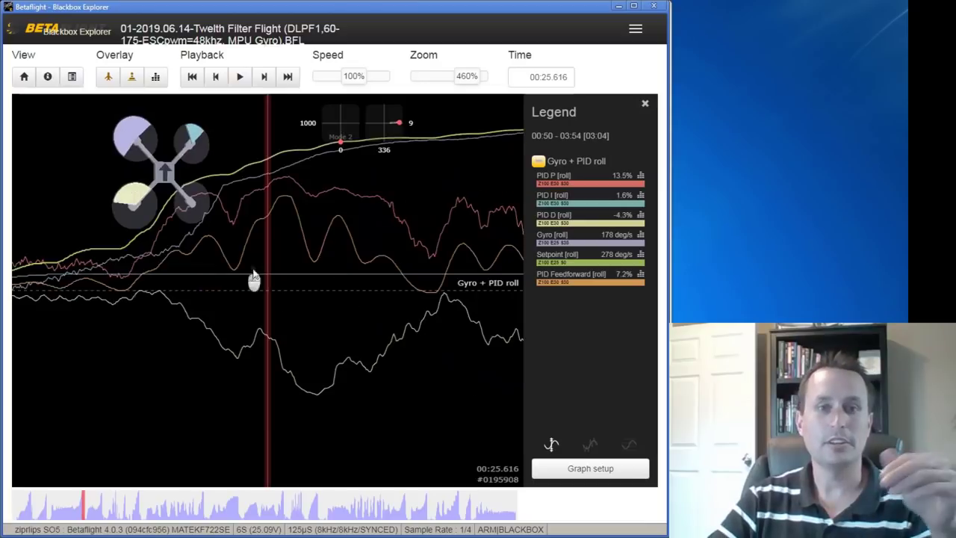
scroll(246, 278, down, 1)
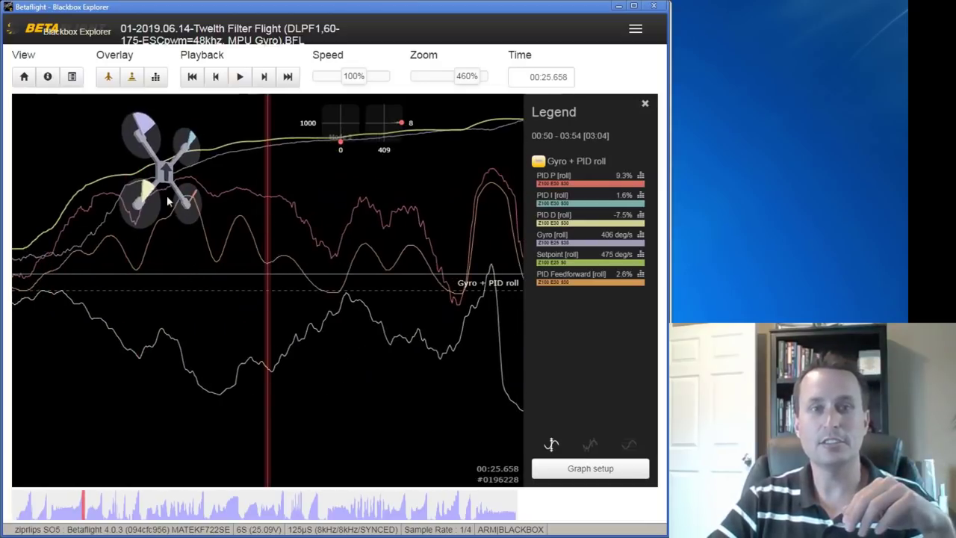
drag(227, 217, 351, 273)
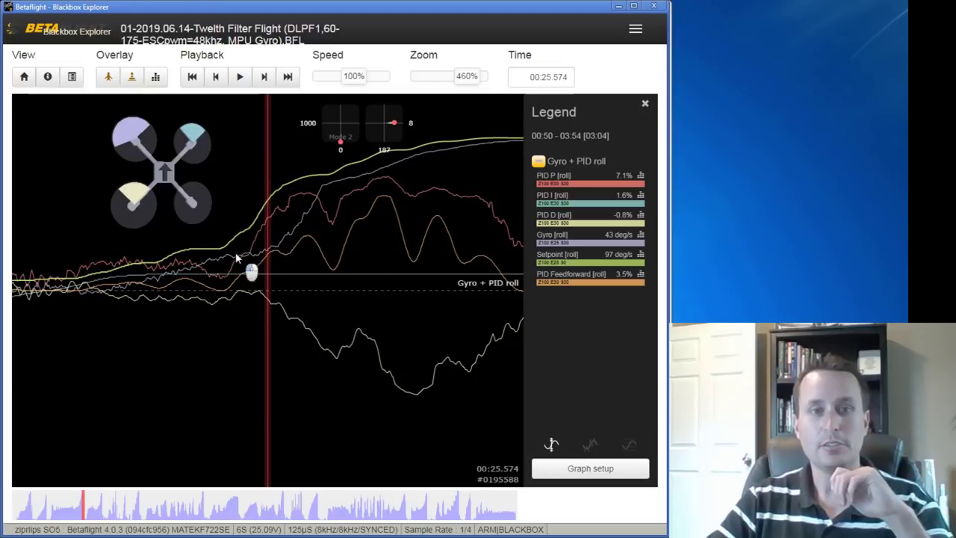
drag(235, 252, 277, 268)
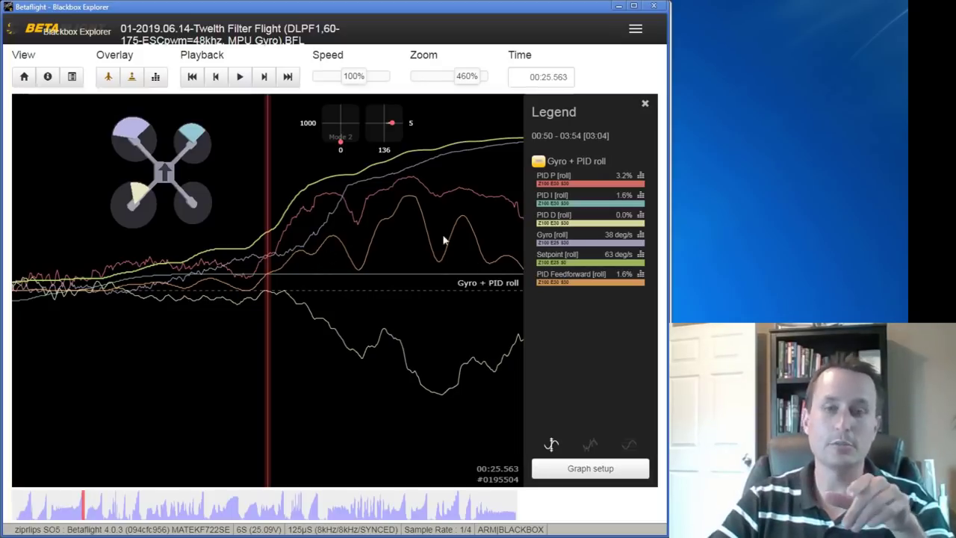
drag(412, 242, 401, 255)
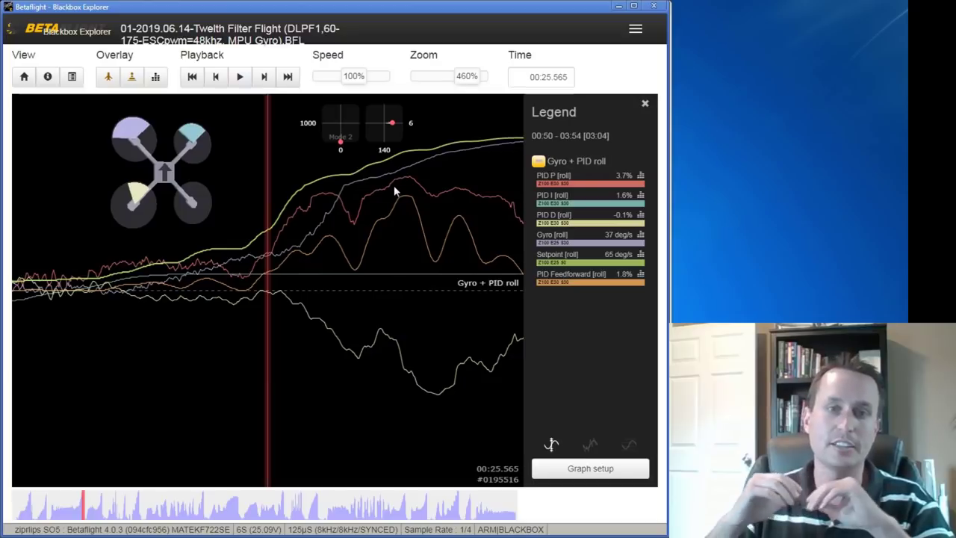
scroll(342, 303, up, 2)
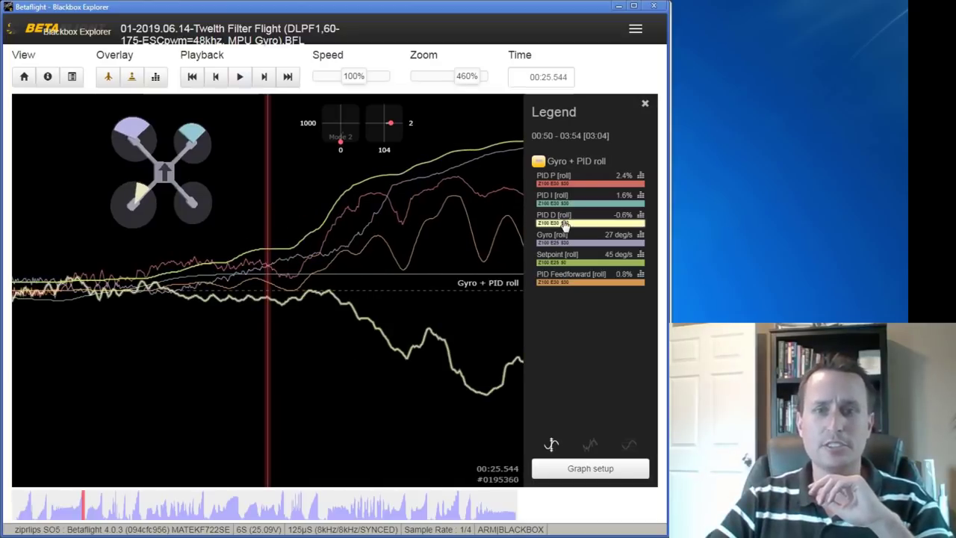
scroll(314, 310, up, 2)
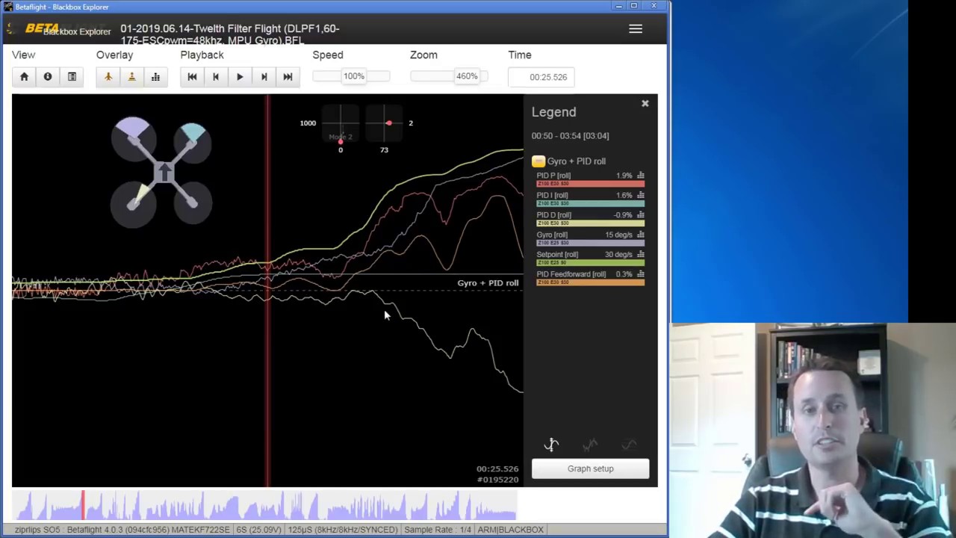
- Pan through the roll and back to before it began, then reset the zoom to 100%
drag(385, 313, 367, 309)
drag(437, 265, 304, 281)
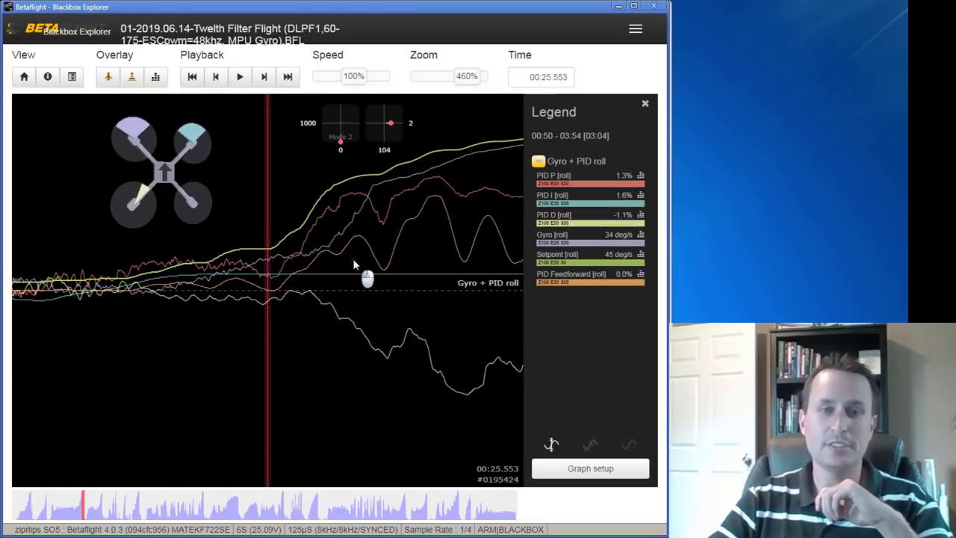
drag(355, 264, 385, 279)
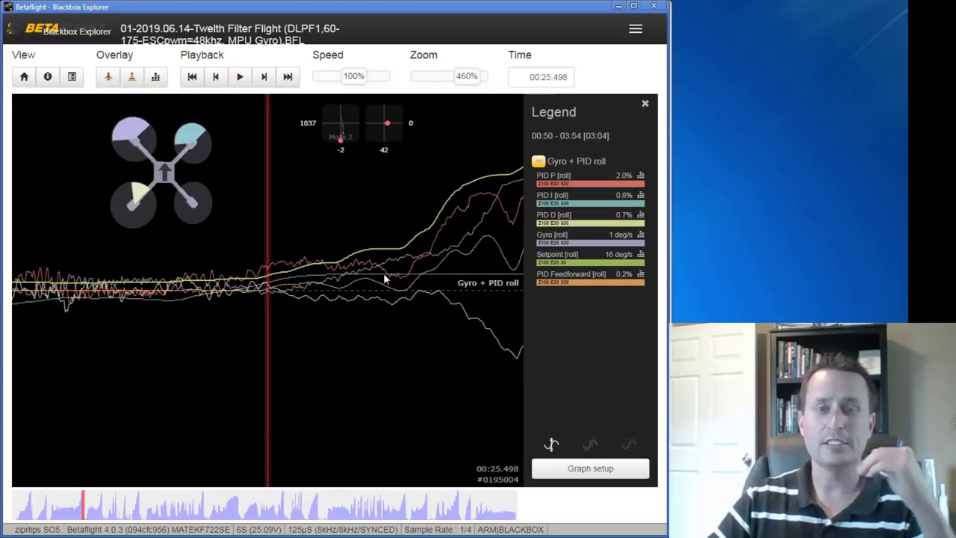
drag(220, 290, 318, 319)
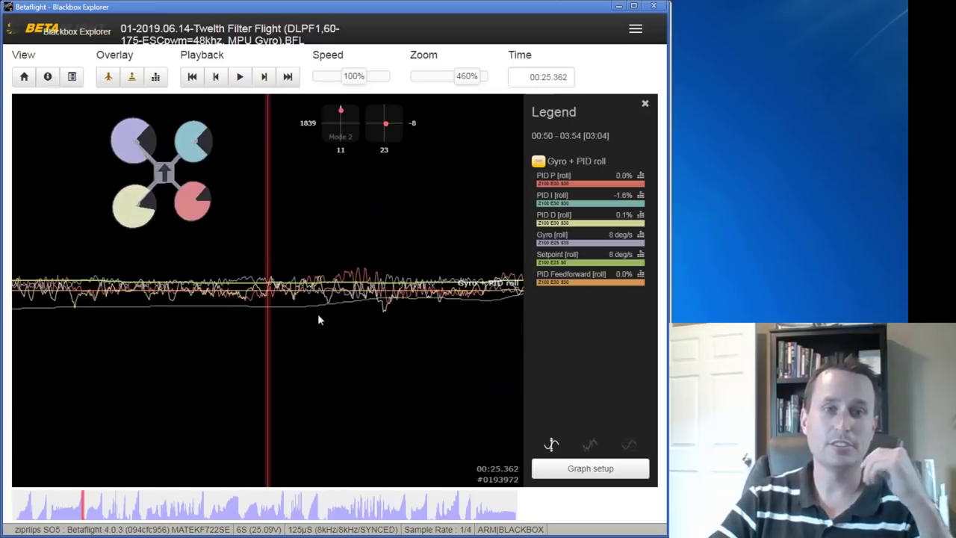
drag(250, 316, 412, 329)
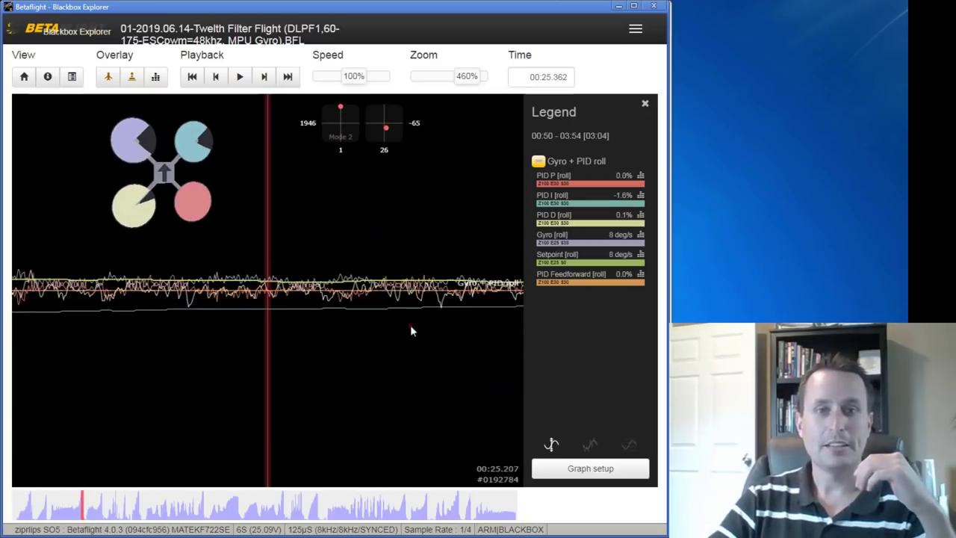
drag(128, 305, 356, 335)
drag(164, 319, 186, 322)
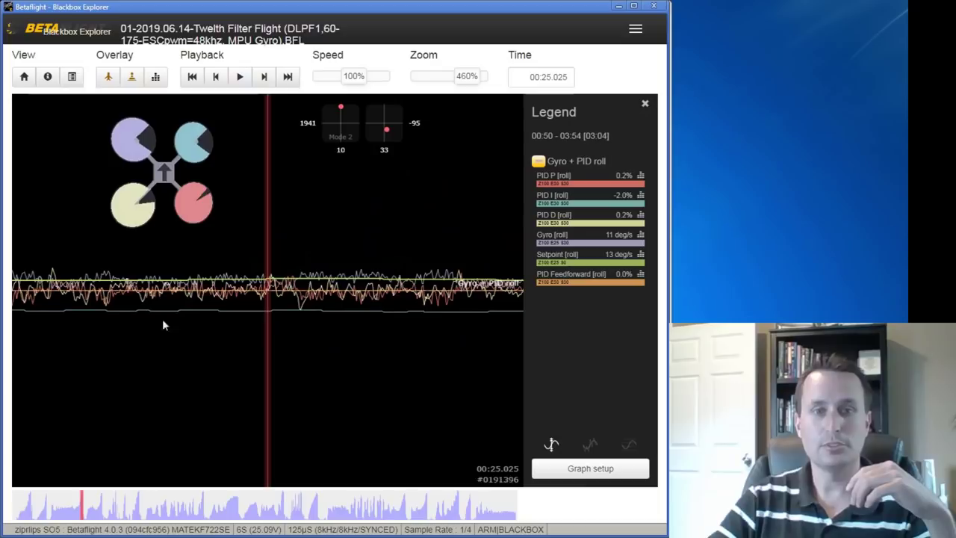
scroll(457, 79, down, 4)
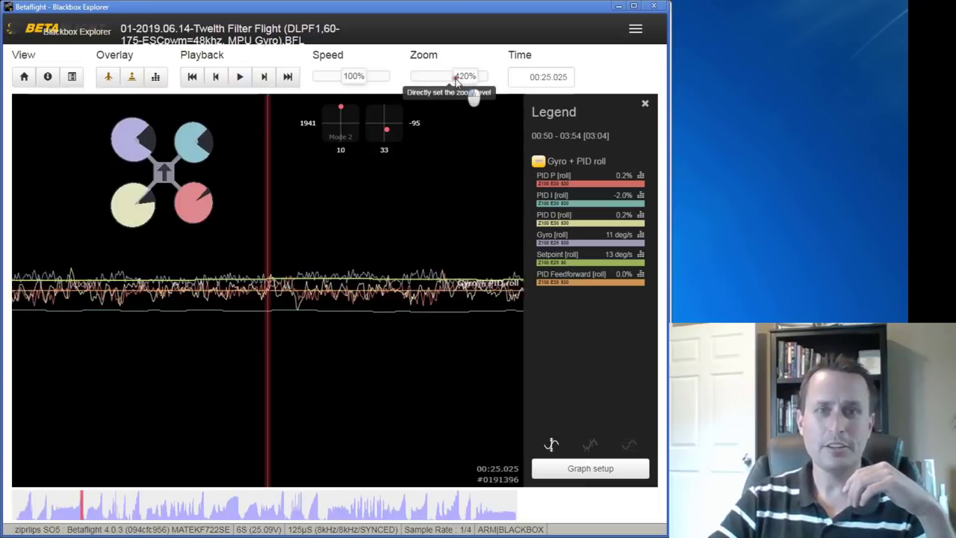
double_click(457, 78)
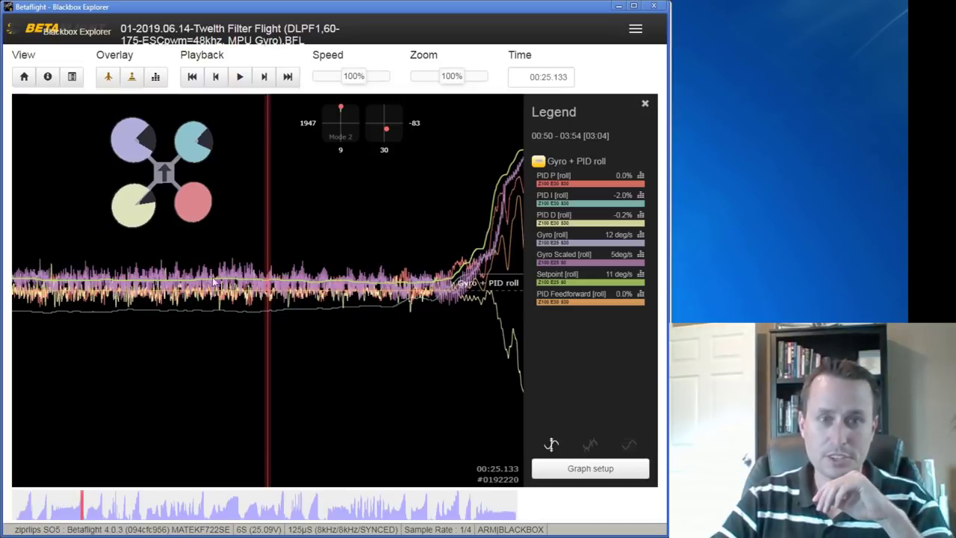
- Add a PIDs preset graph beneath the roll graph and save the two-graph setup
click(316, 290)
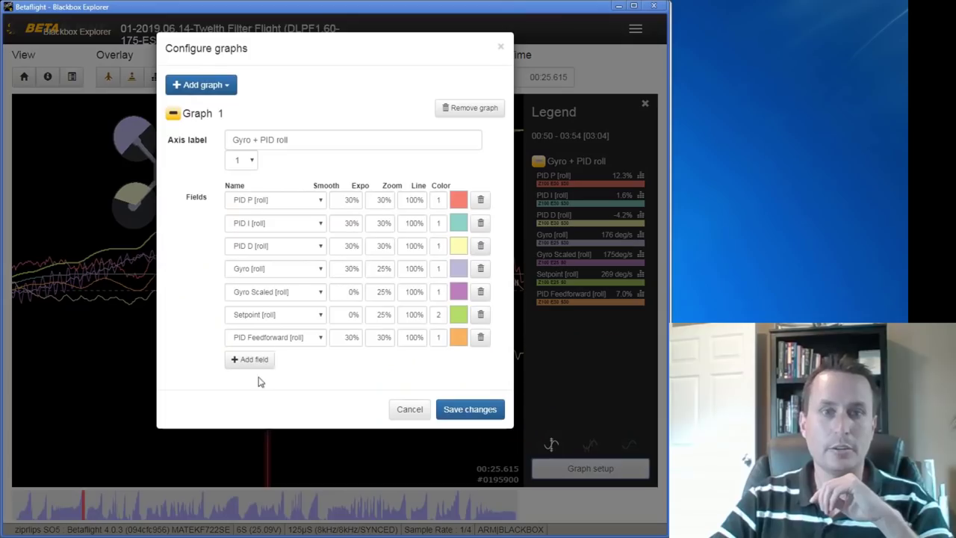
click(198, 86)
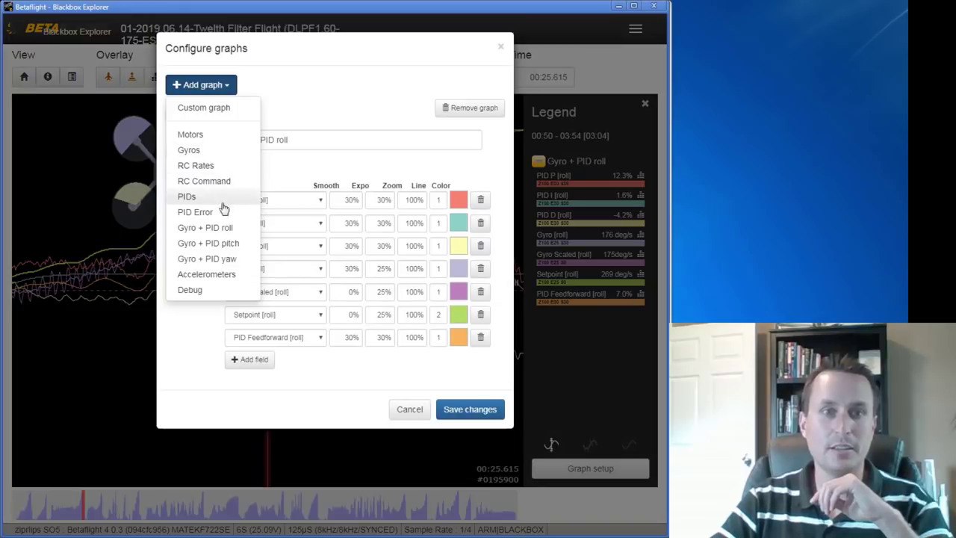
click(196, 197)
scroll(331, 374, down, 2)
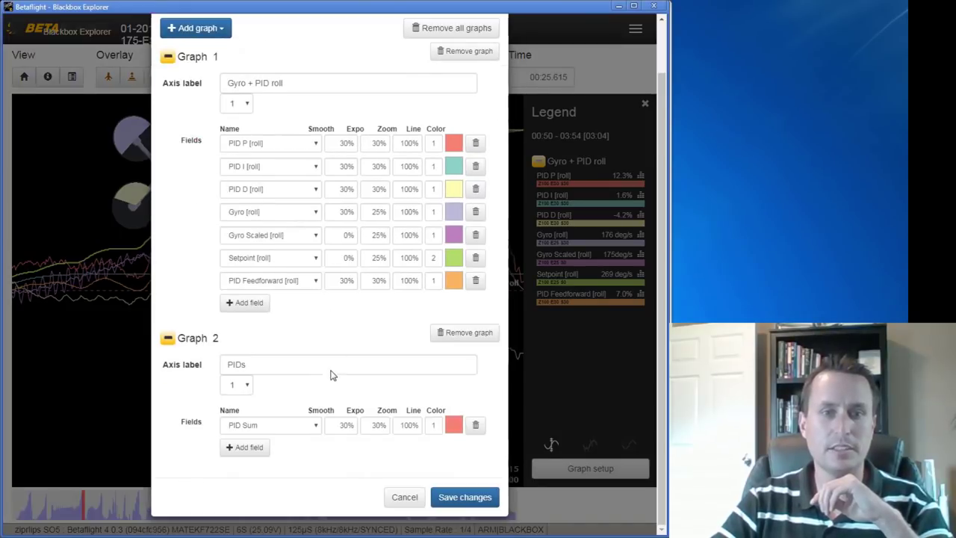
click(462, 496)
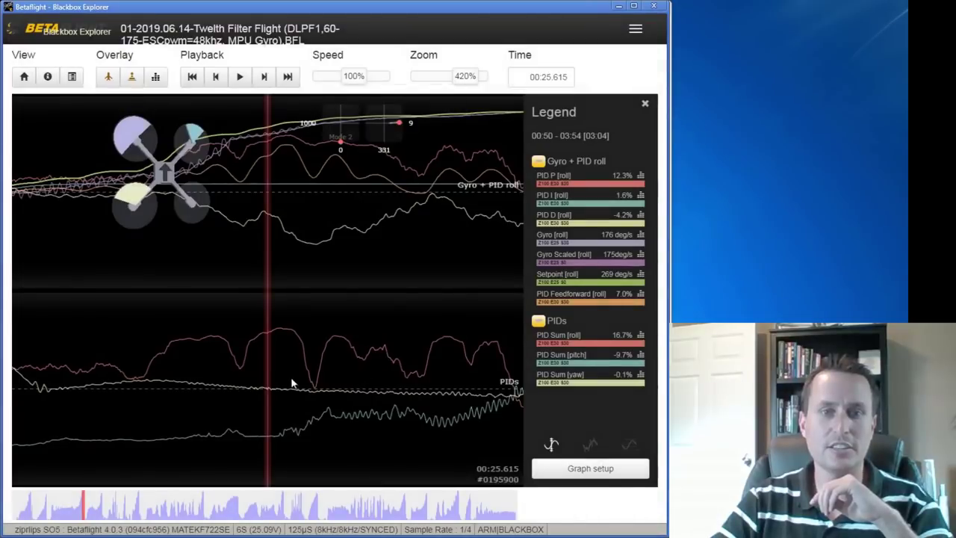
mouse_move(308, 350)
mouse_down()
mouse_move(325, 346)
mouse_move(316, 350)
mouse_up()
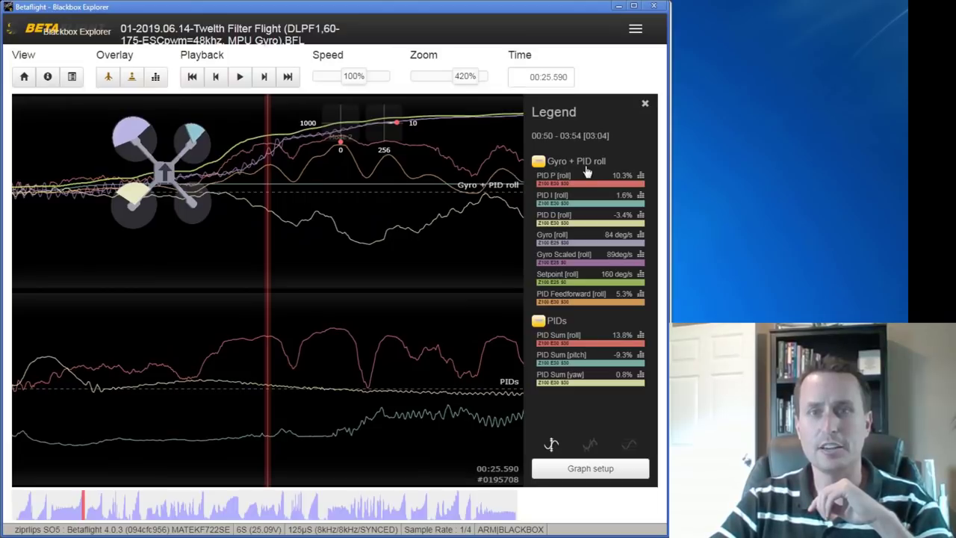
- Delete the PID Sum [pitch] and PID Sum [yaw] fields so only PID Sum [roll] remains
click(590, 468)
scroll(366, 405, down, 2)
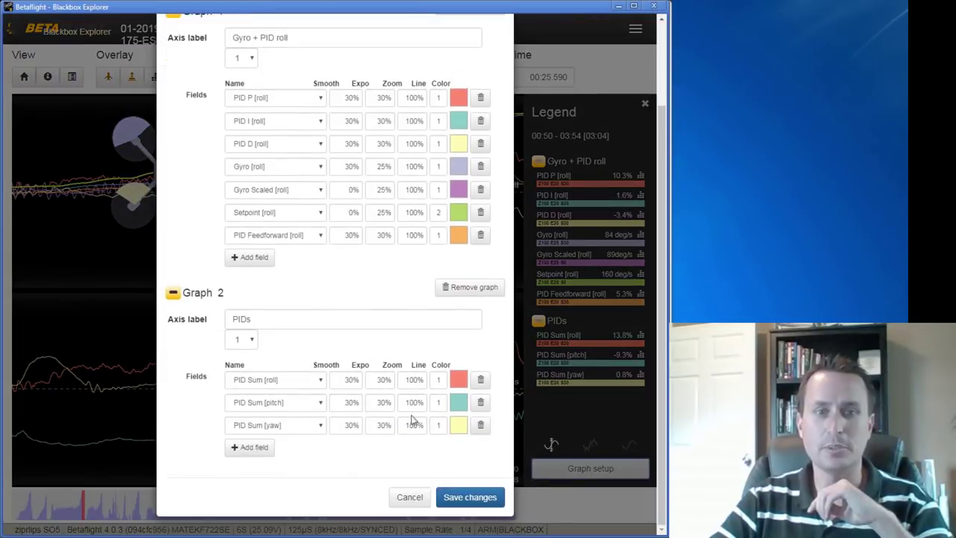
click(481, 403)
click(480, 426)
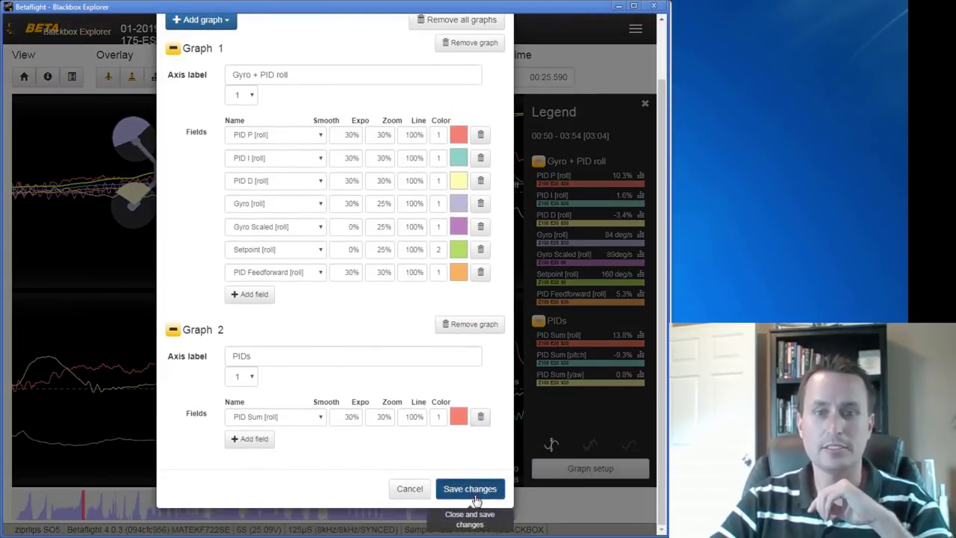
click(467, 490)
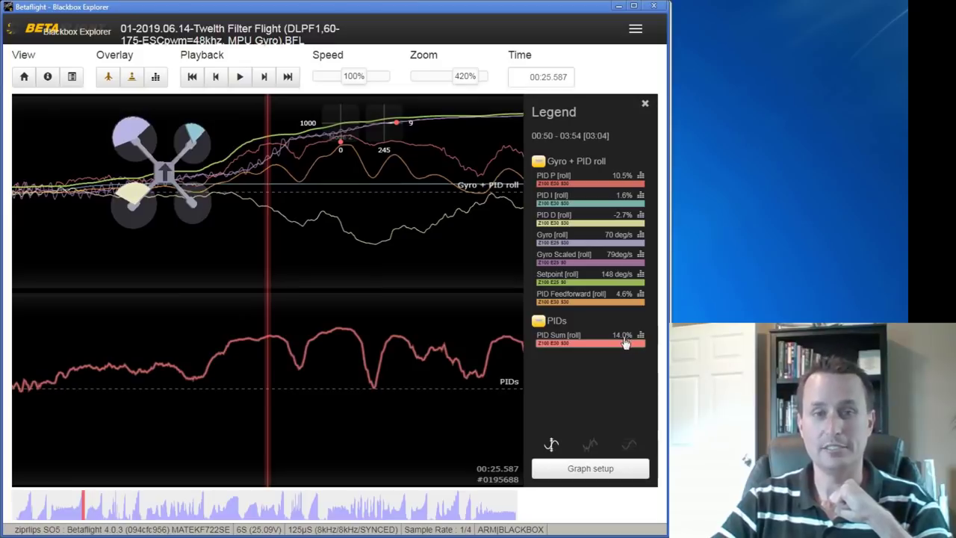
- Step the graphs to 00:25.623, where PID Sum [roll] reads 21.0% against 341 deg/s setpoint
scroll(381, 325, down, 2)
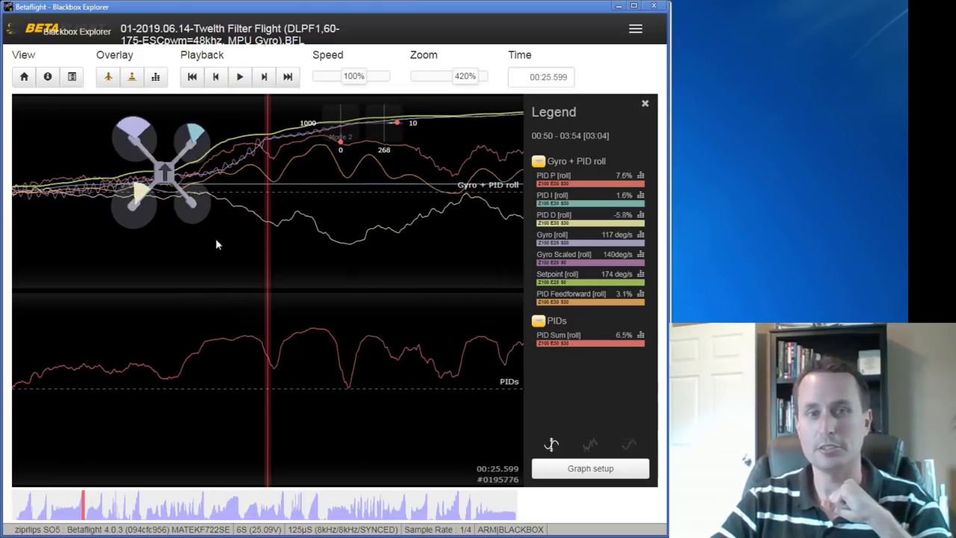
scroll(334, 350, down, 3)
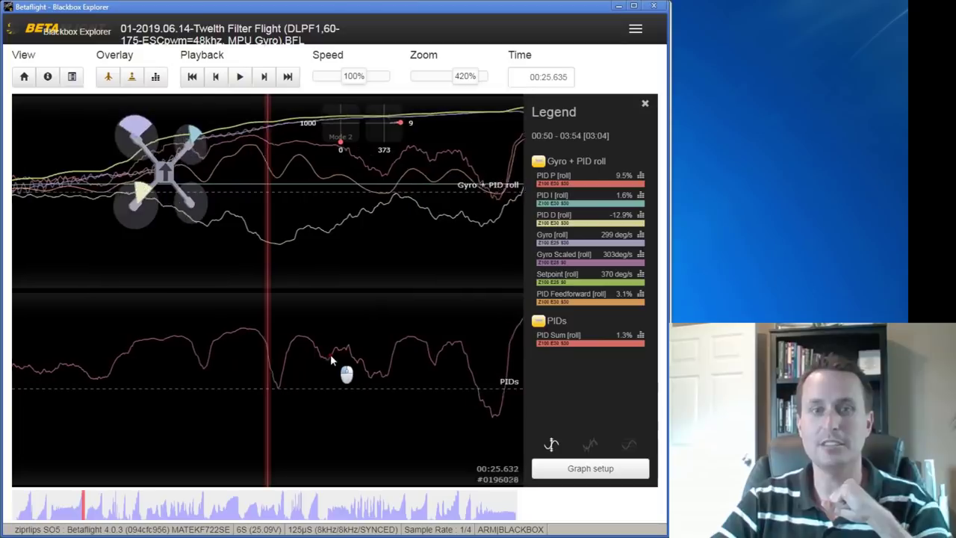
scroll(331, 356, up, 1)
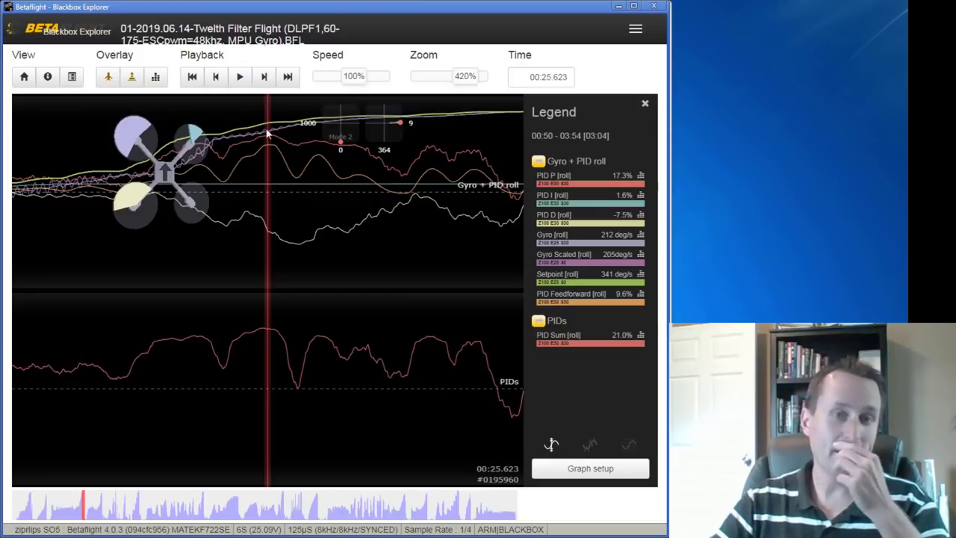
- Pan the roll and PID Sum traces back and forth, settling around 00:25.588
drag(270, 163, 286, 183)
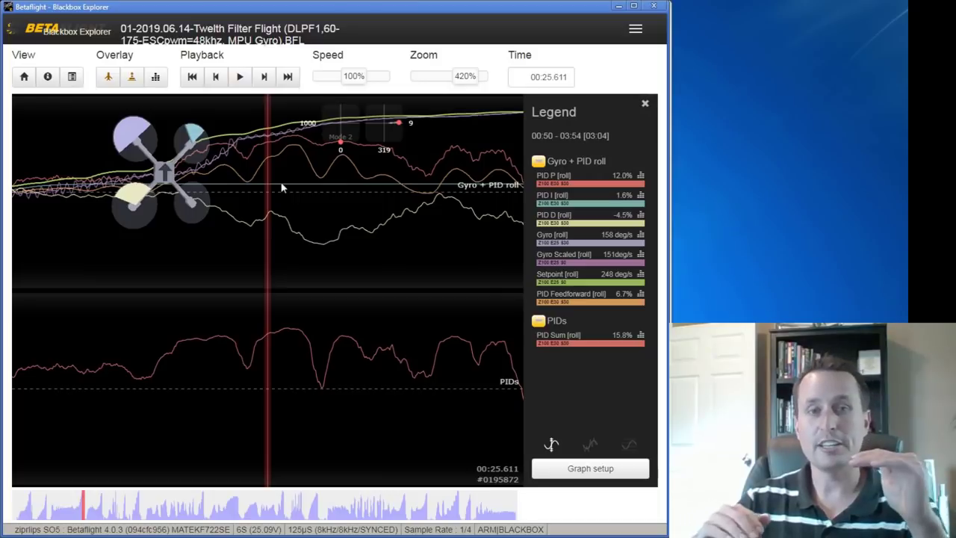
drag(282, 188, 399, 200)
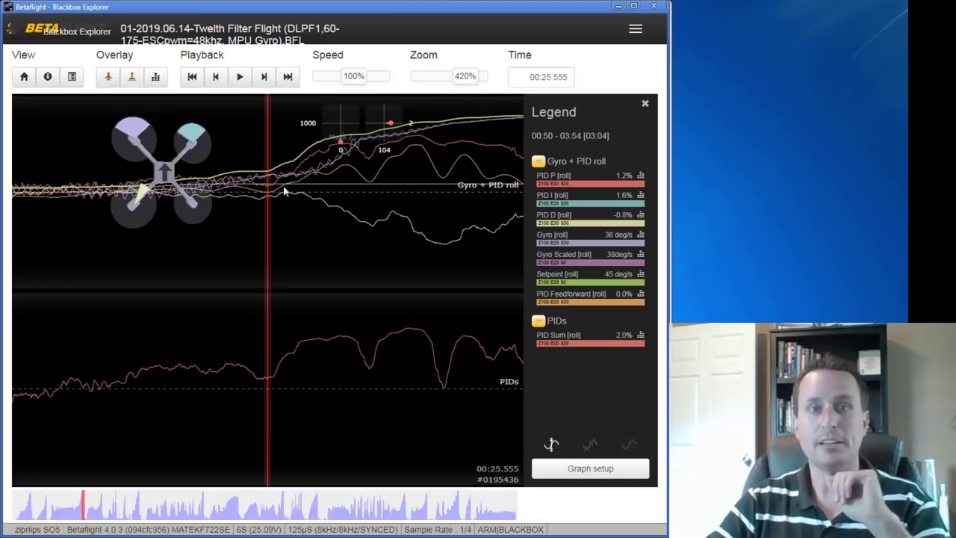
drag(340, 199, 321, 237)
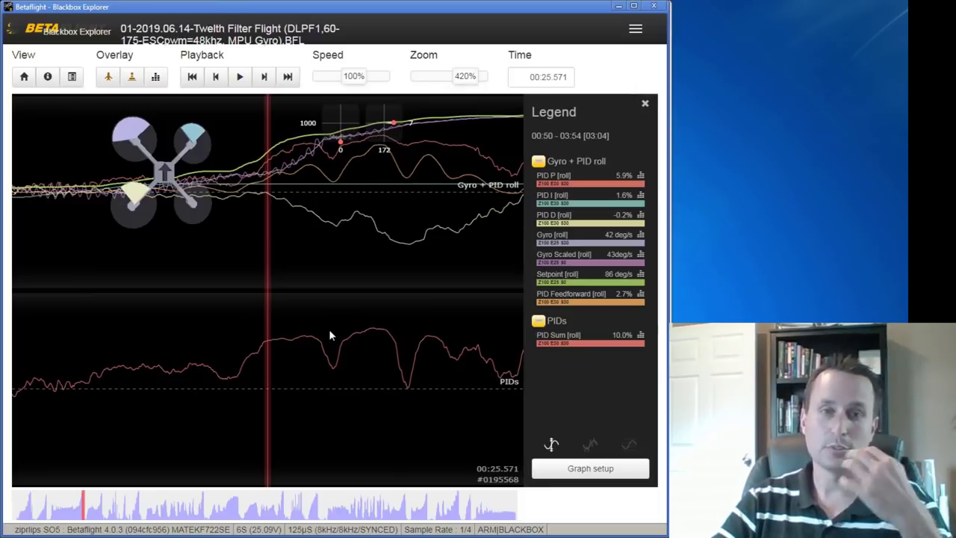
drag(359, 323, 342, 322)
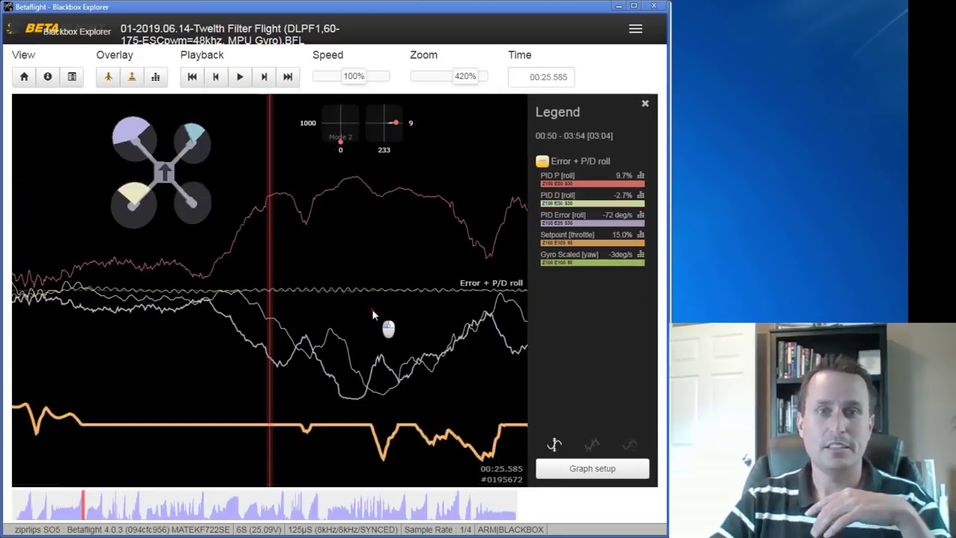
drag(385, 321, 436, 304)
- Nudge the traces, then switch to the single Error + P/D roll graph layout with keys 2 and 3
drag(362, 310, 325, 315)
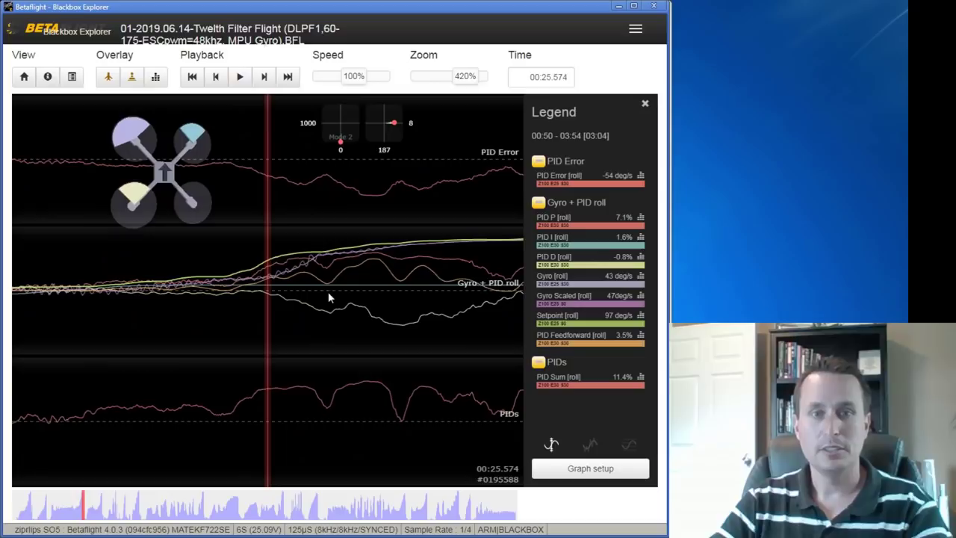
mouse_move(327, 295)
mouse_down()
mouse_move(322, 311)
mouse_move(321, 303)
mouse_up()
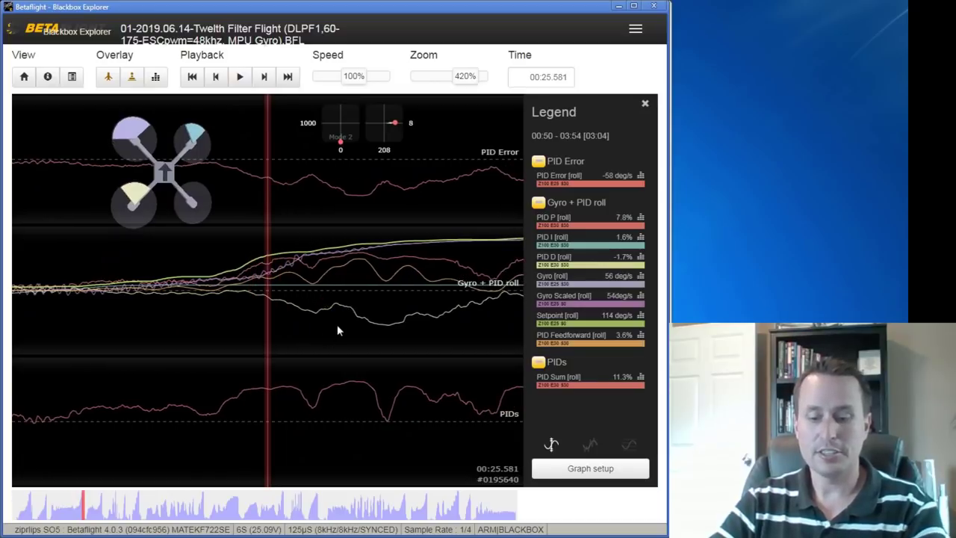
key(2)
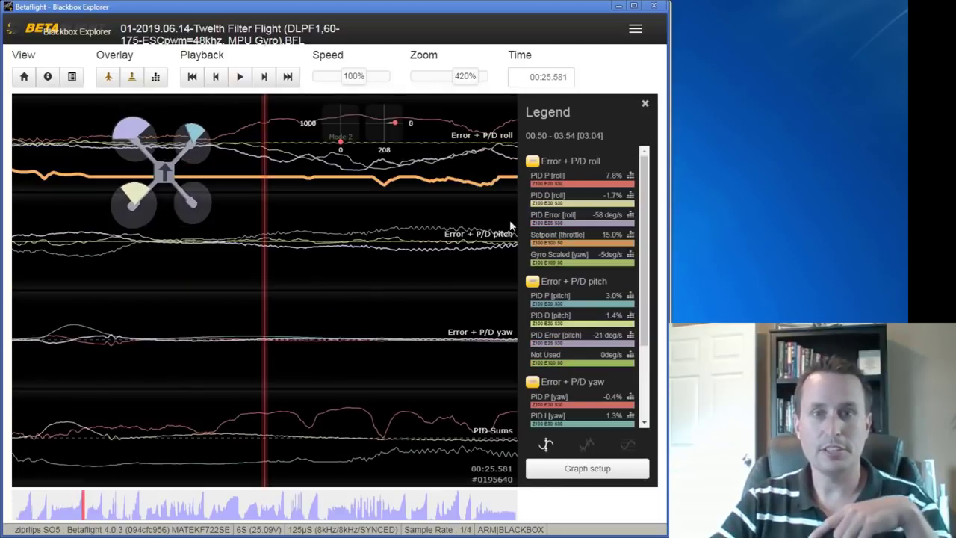
key(3)
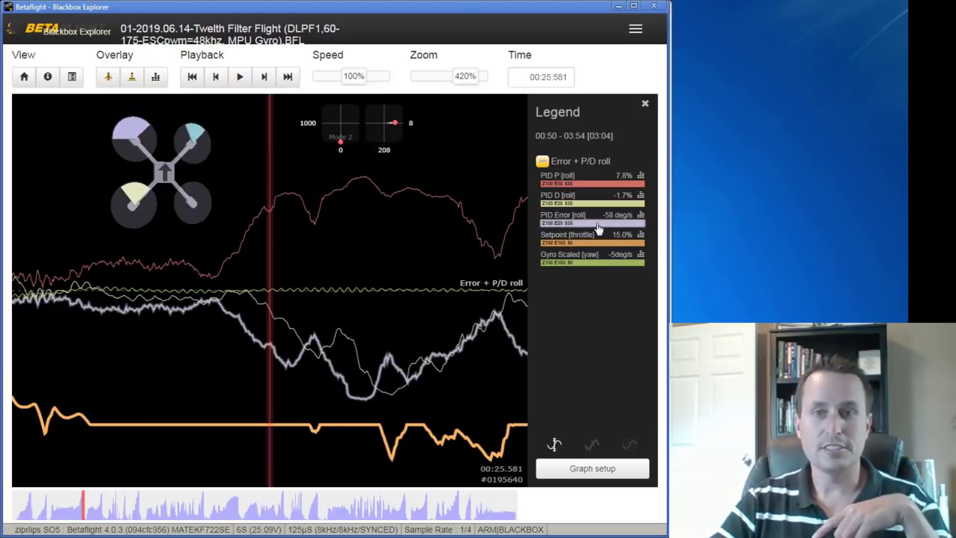
- Zoom the Error + P/D roll graph out to 80% and pan to about 00:25.482
click(288, 350)
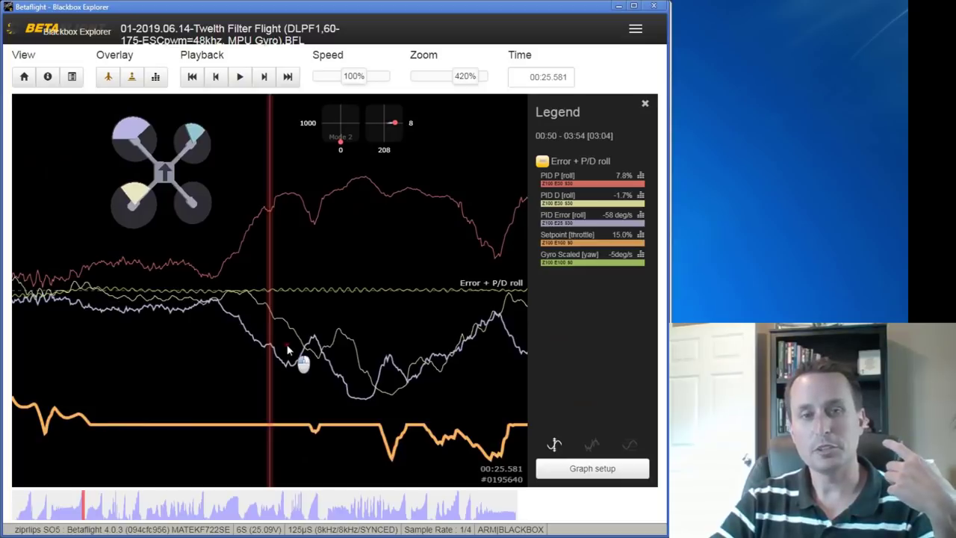
drag(288, 349, 271, 344)
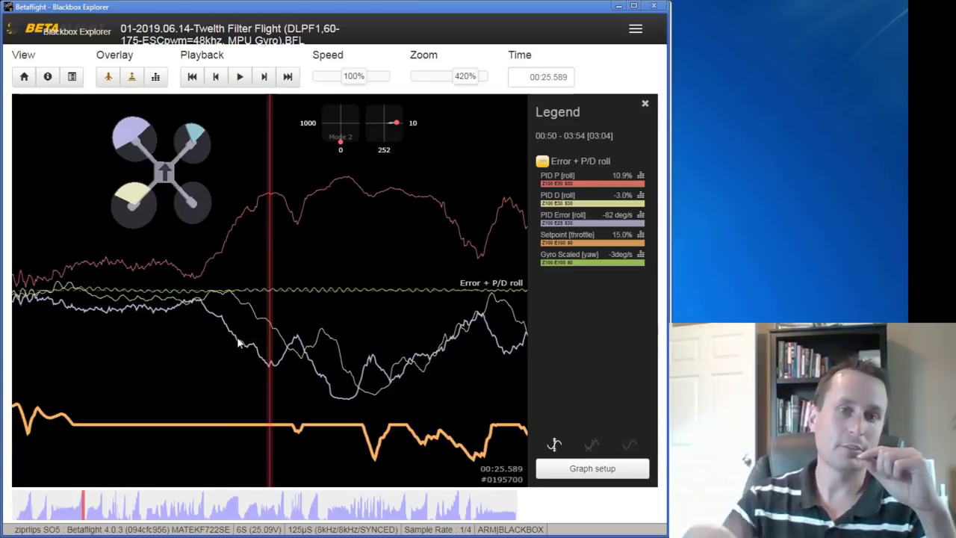
drag(464, 77, 444, 82)
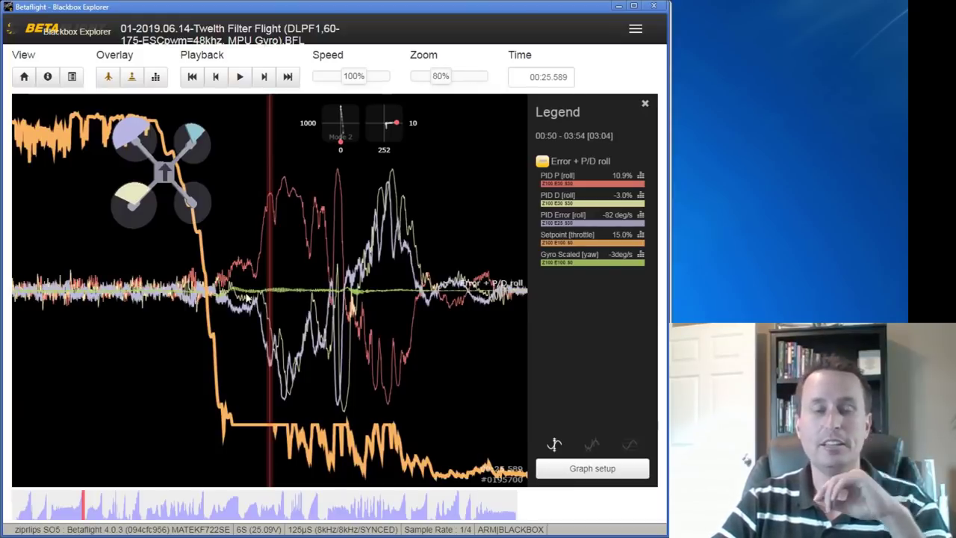
drag(248, 299, 308, 300)
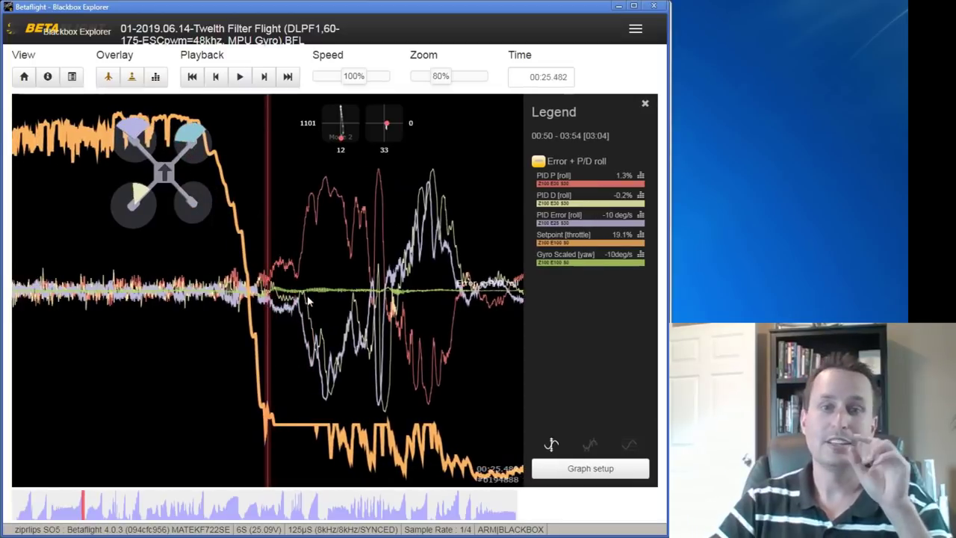
scroll(423, 314, down, 1)
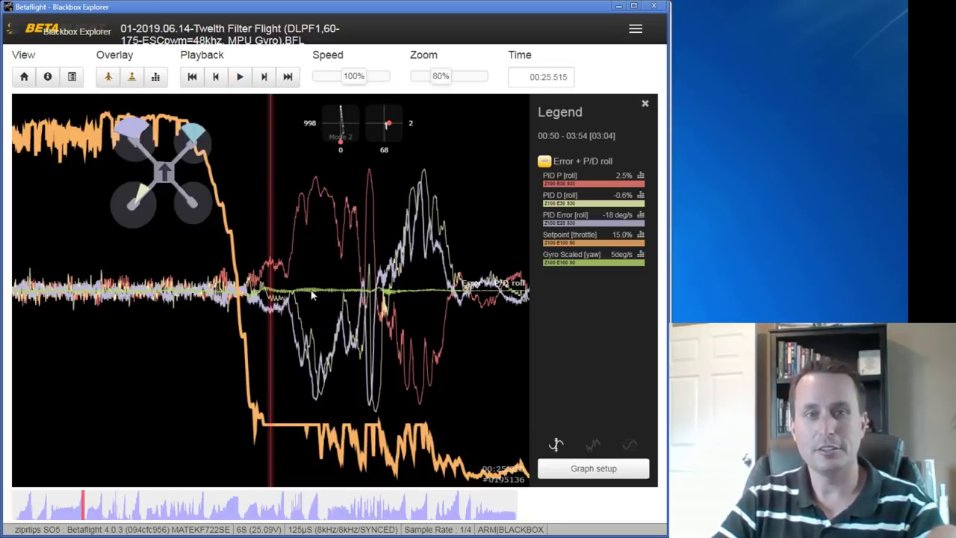
scroll(336, 290, down, 3)
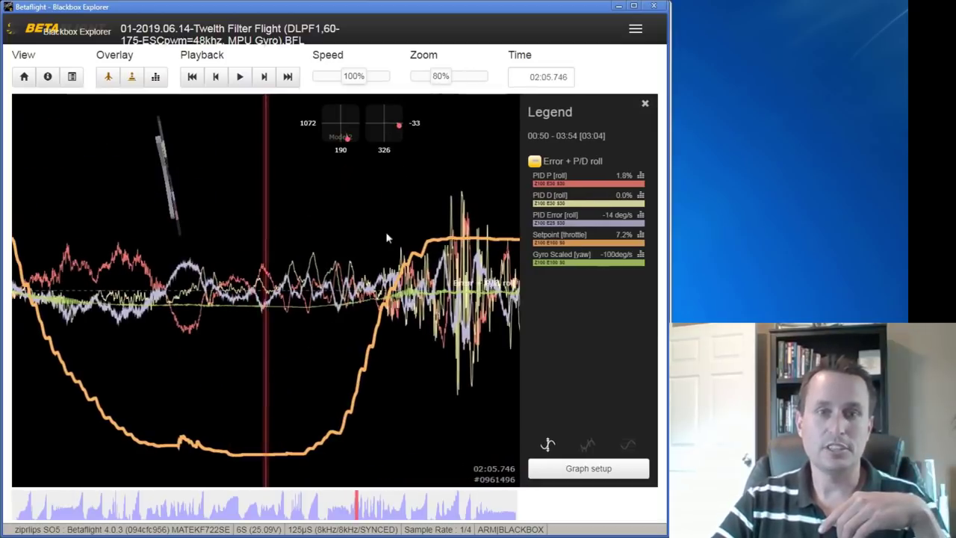
- Zoom to 280% on the throttle dip and pan the traces to about 02:05.846
drag(441, 78, 465, 83)
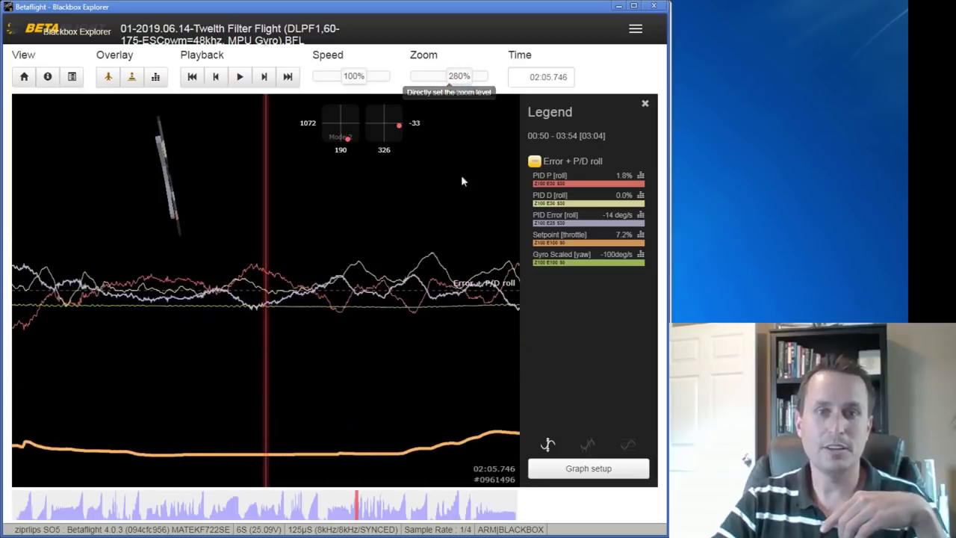
scroll(421, 322, down, 2)
drag(376, 331, 344, 336)
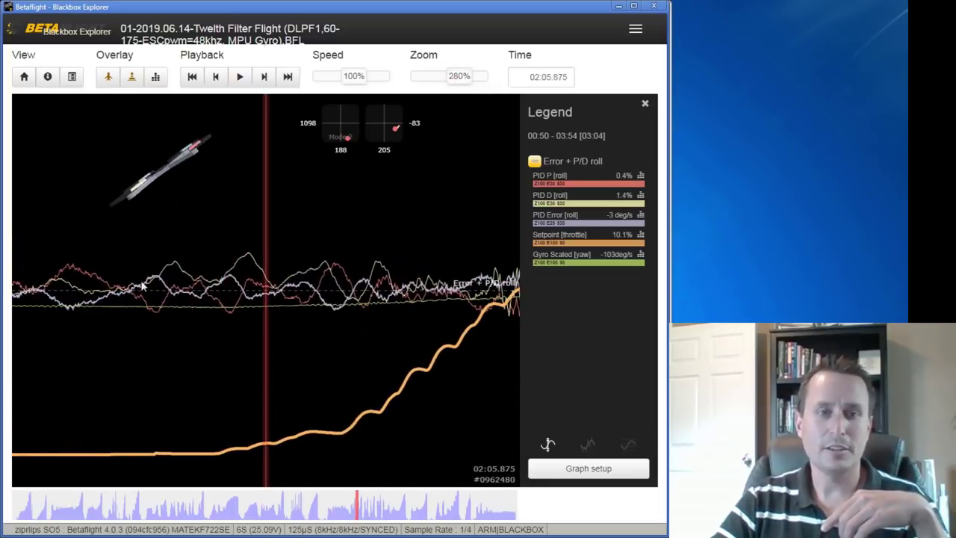
drag(141, 288, 161, 291)
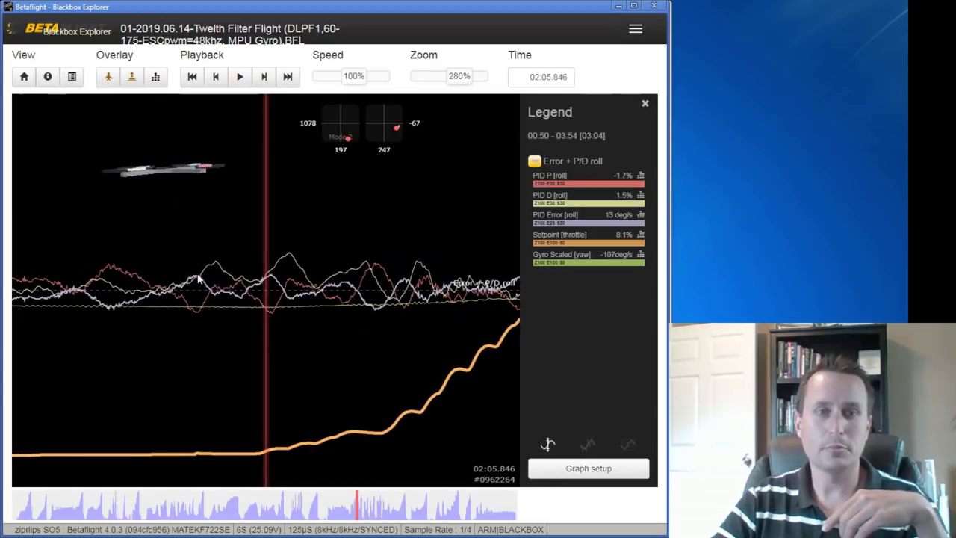